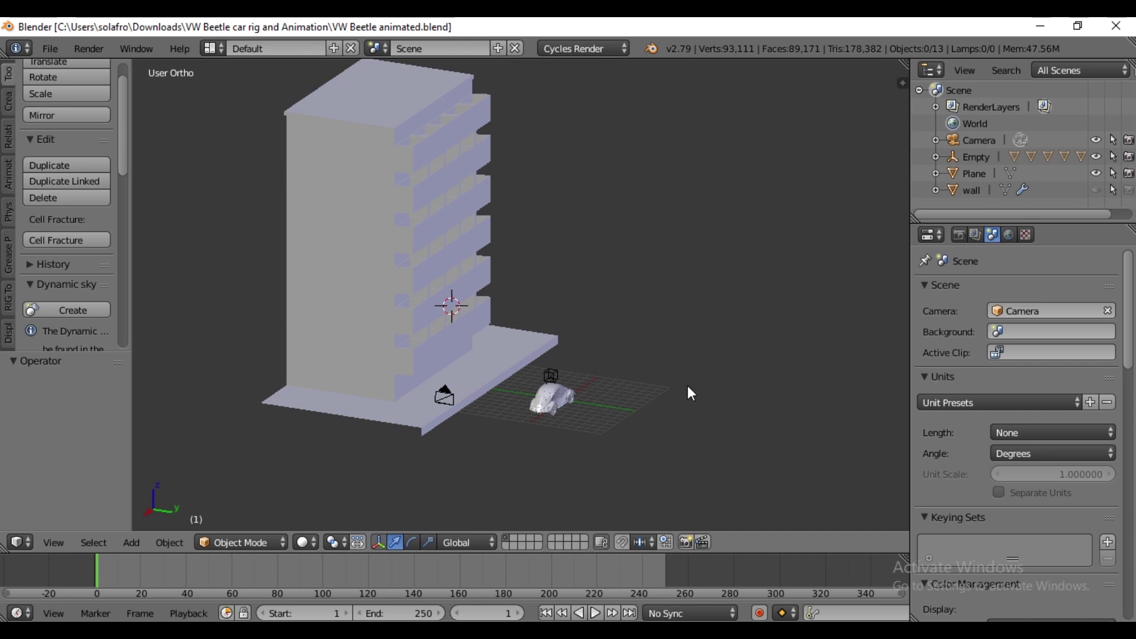
From Top view, snap the 3D cursor to the world centre, then return to an angled perspective.
{"action": "middle_click_drag", "start_coordinate": [588, 330], "coordinate": [544, 363]}
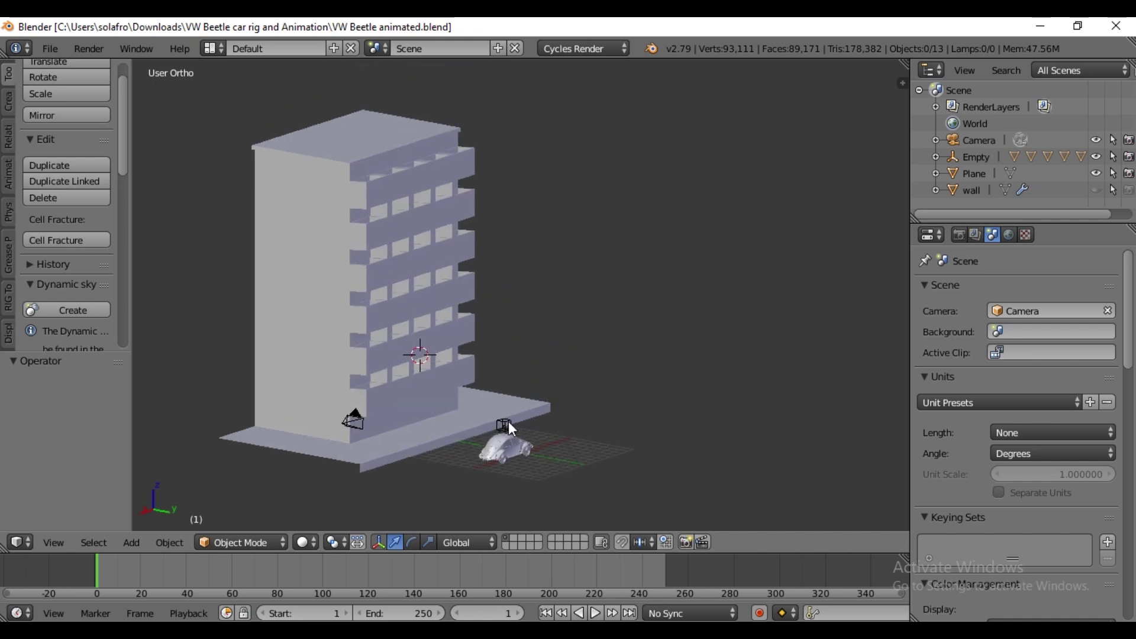
{"action": "middle_click_drag", "start_coordinate": [509, 421], "coordinate": [527, 435]}
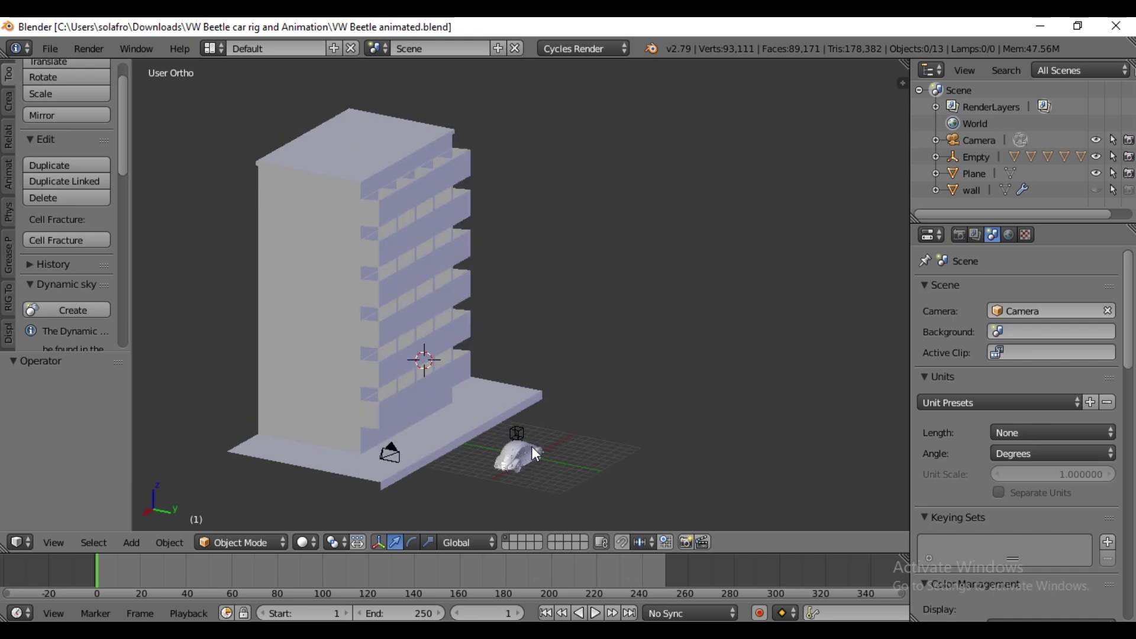
{"action": "key", "text": "KP_7"}
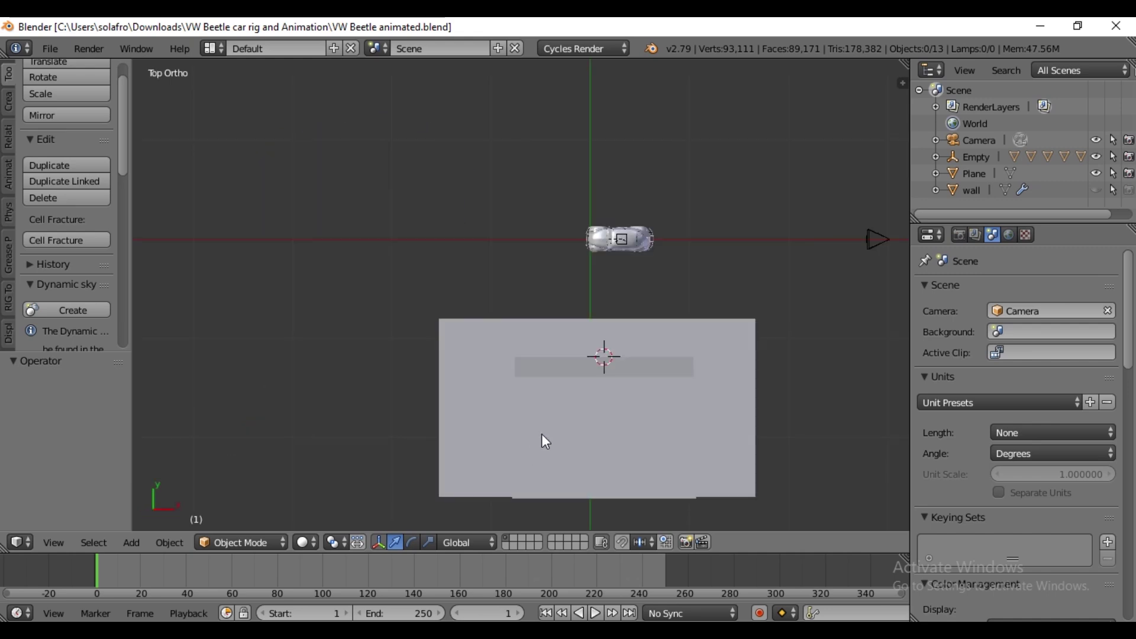
{"action": "key", "text": "shift+s"}
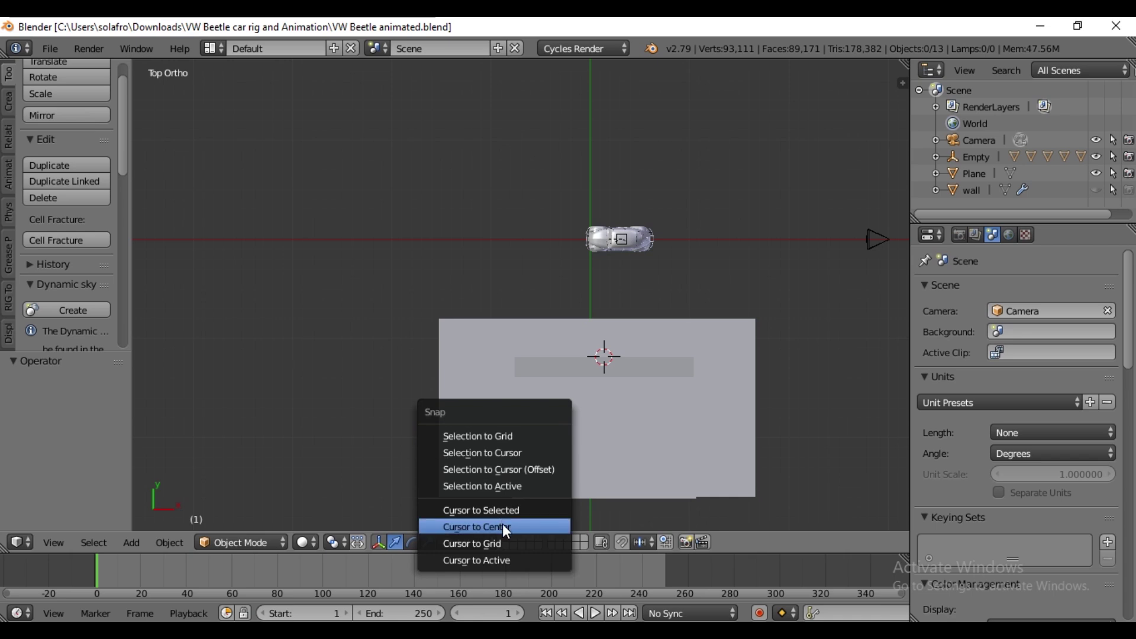
{"action": "left_click", "coordinate": [507, 527]}
{"action": "scroll", "coordinate": [741, 287], "scroll_direction": "up", "scroll_amount": 3}
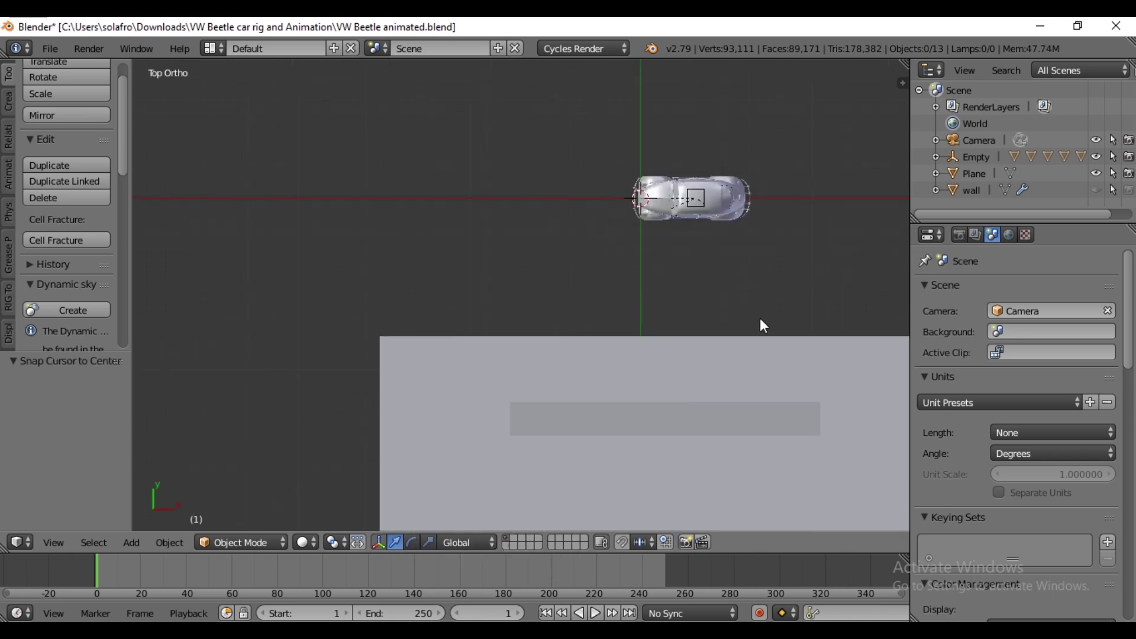
{"action": "middle_click_drag", "start_coordinate": [764, 326], "coordinate": [642, 291]}
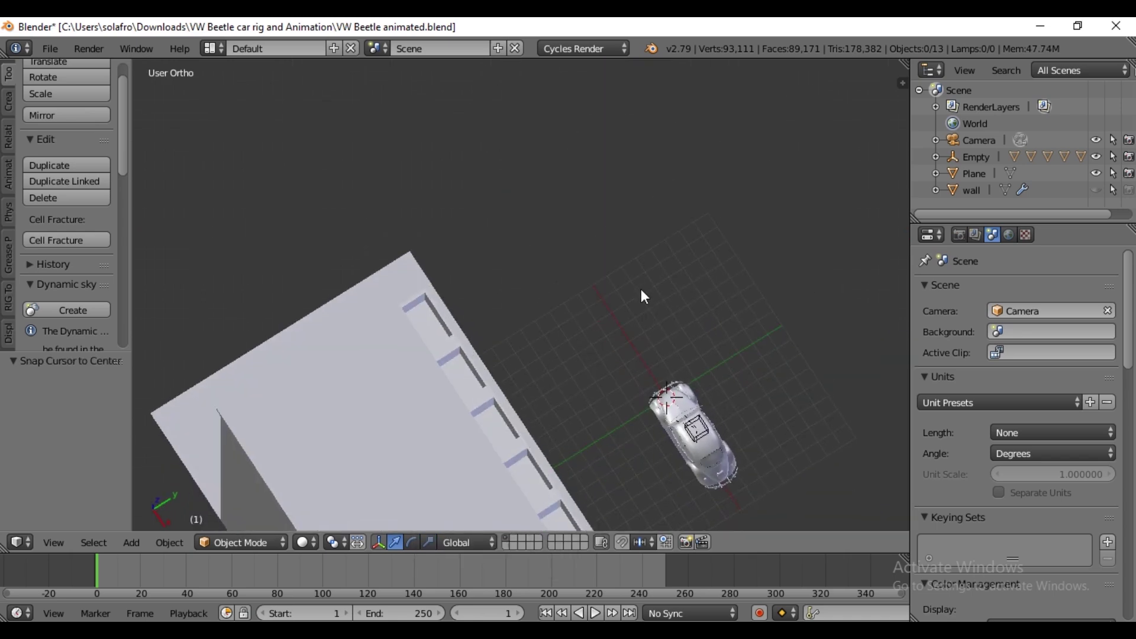
Add a NURBS path at the 3D cursor beneath the car.
{"action": "key", "text": "shift+a"}
{"action": "mouse_move", "coordinate": [619, 269]}
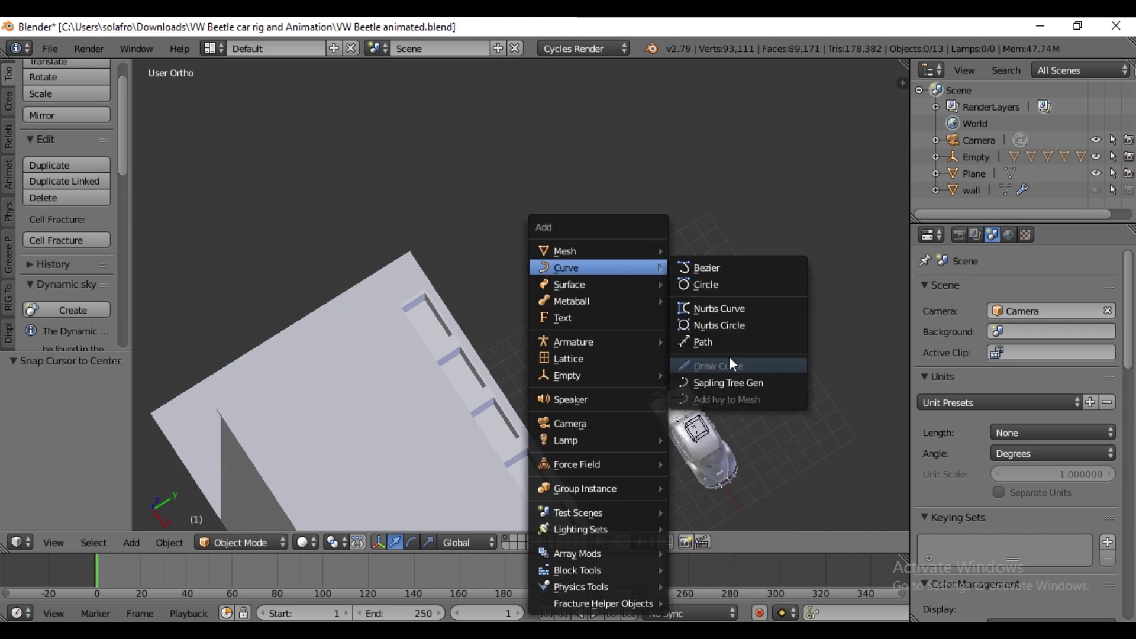
{"action": "left_click", "coordinate": [720, 345]}
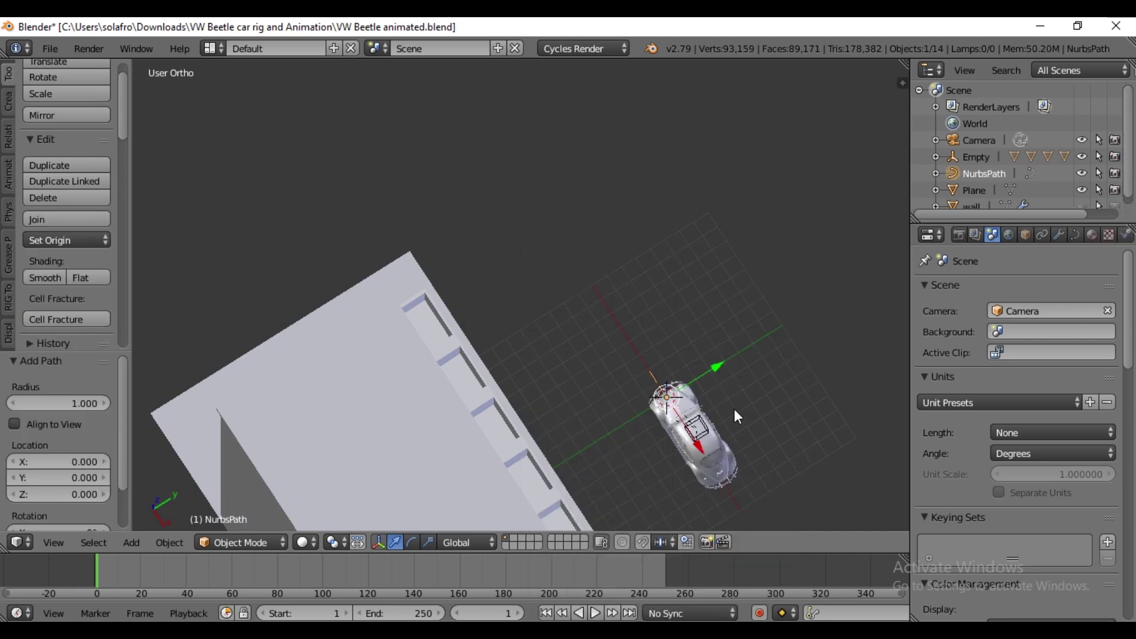
{"action": "scroll", "coordinate": [737, 417], "scroll_direction": "up", "scroll_amount": 8}
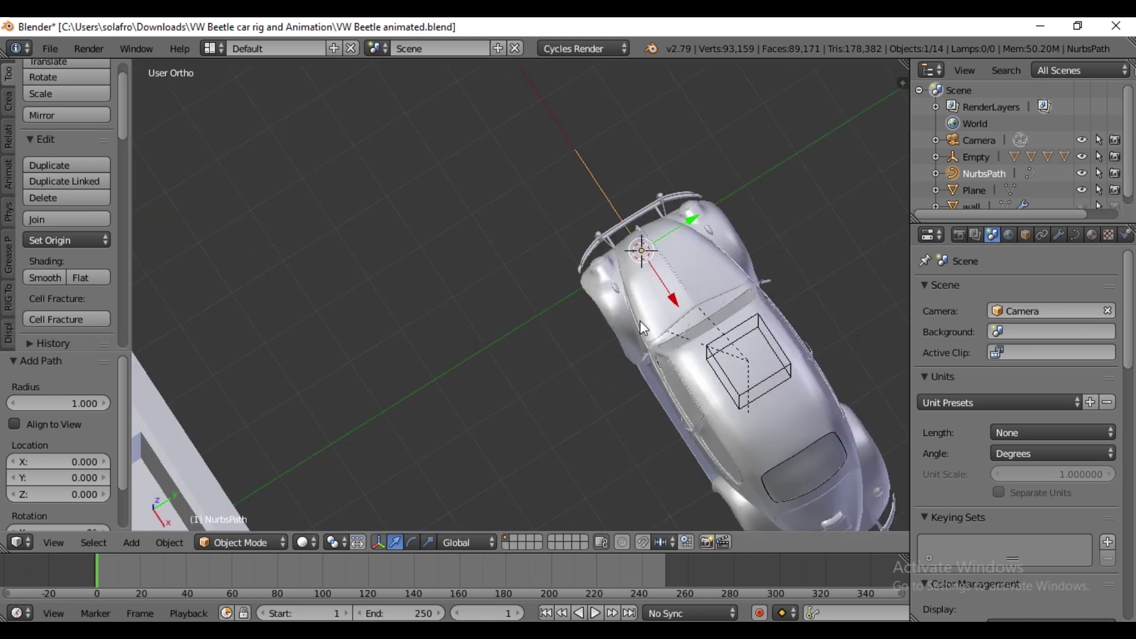
{"action": "scroll", "coordinate": [696, 338], "scroll_direction": "down", "scroll_amount": 1}
In Edit Mode, mirror the path's points along X with a scale of -1.
{"action": "key", "text": "Tab"}
{"action": "scroll", "coordinate": [616, 165], "scroll_direction": "up", "scroll_amount": 2}
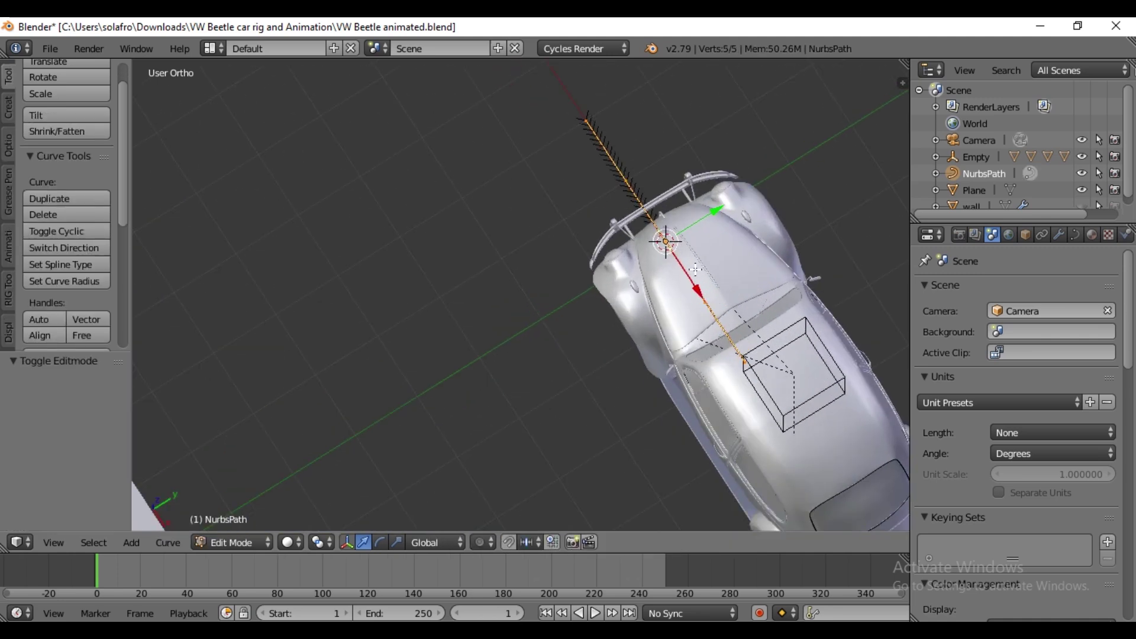
{"action": "key", "text": "s"}
{"action": "type", "text": "x"}
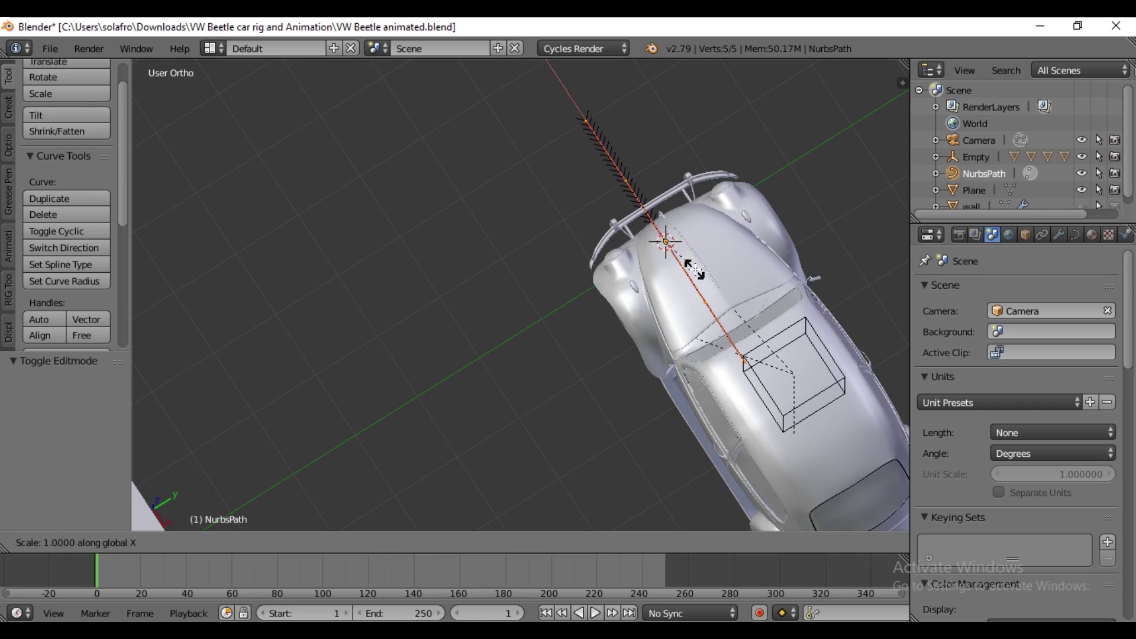
{"action": "type", "text": "-1"}
{"action": "key", "text": "Return"}
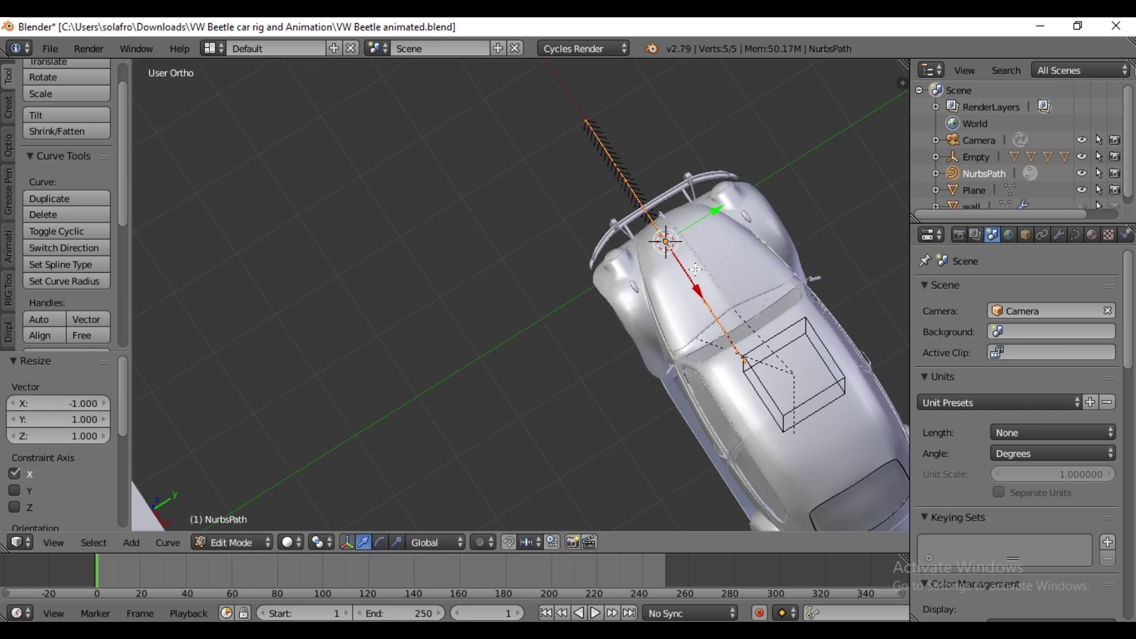
{"action": "key", "text": "KP_8"}
{"action": "key", "text": "KP_8"}
{"action": "key", "text": "KP_7"}
Extrude three new points from the path's end, extending it left of the car.
{"action": "right_click", "coordinate": [427, 220]}
{"action": "scroll", "coordinate": [438, 259], "scroll_direction": "down", "scroll_amount": 4}
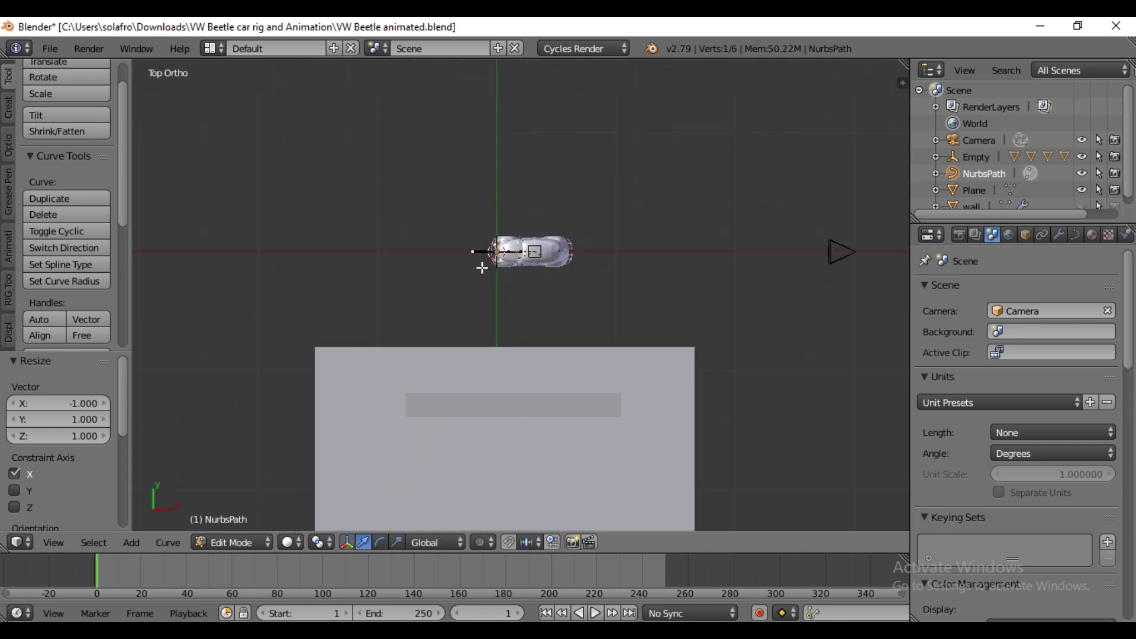
{"action": "key", "text": "e"}
{"action": "key", "text": "x"}
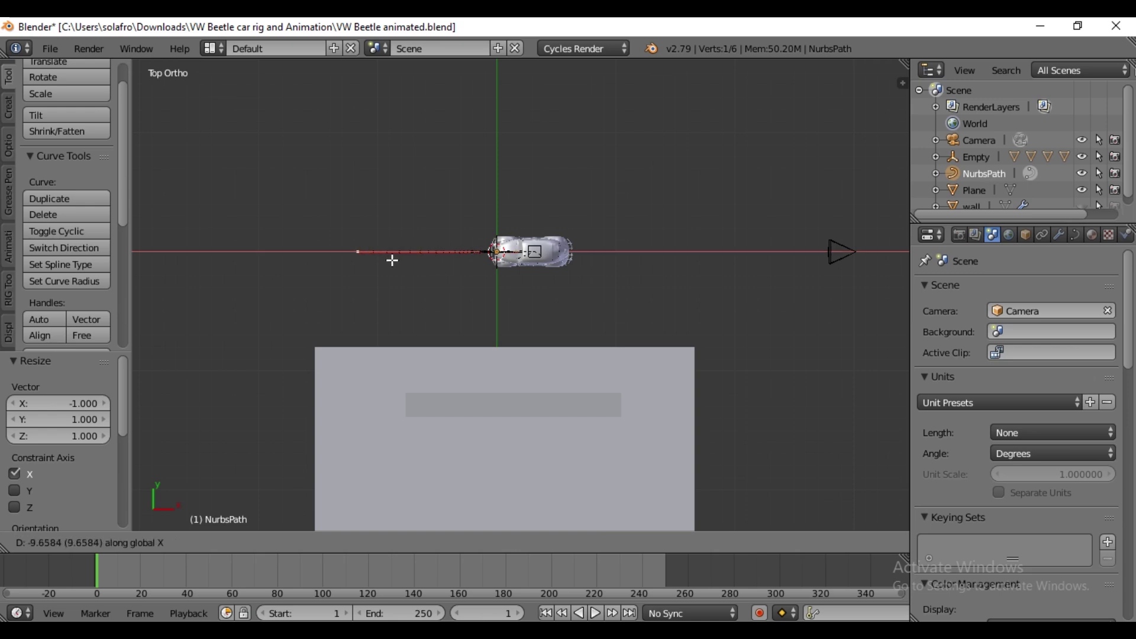
{"action": "left_click", "coordinate": [400, 263]}
{"action": "scroll", "coordinate": [432, 265], "scroll_direction": "down", "scroll_amount": 1}
{"action": "key", "text": "e"}
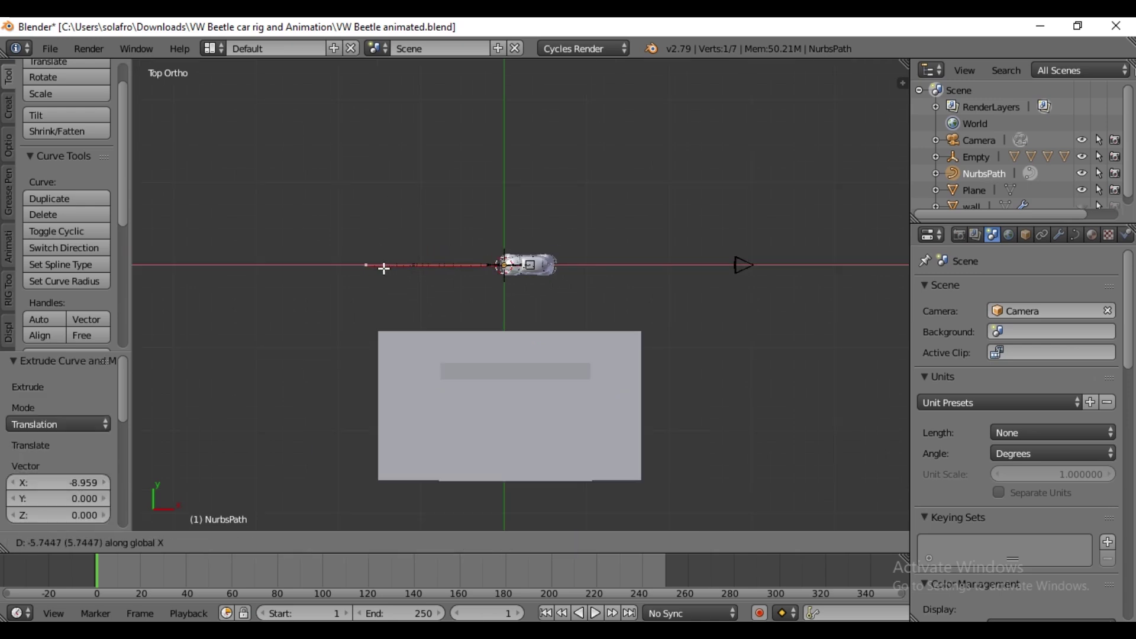
{"action": "left_click", "coordinate": [388, 267]}
{"action": "key", "text": "e"}
{"action": "left_click", "coordinate": [325, 241]}
{"action": "scroll", "coordinate": [355, 258], "scroll_direction": "down", "scroll_amount": 1}
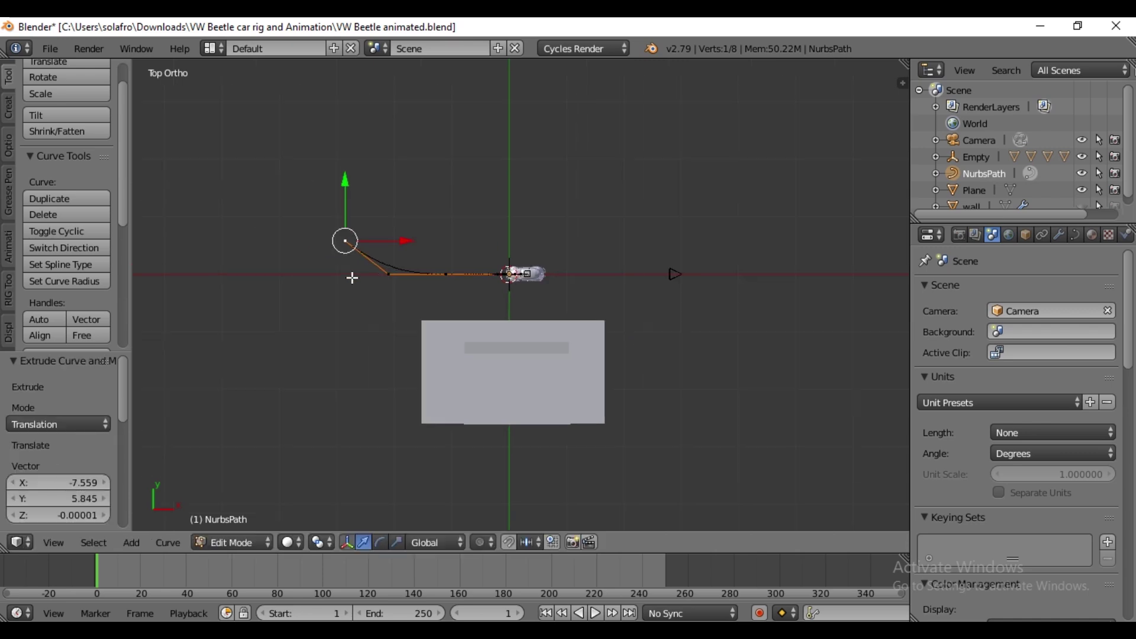
Extrude seven more points that form a raised bump and continue the route leftward.
{"action": "key", "text": "e"}
{"action": "left_click", "coordinate": [342, 214]}
{"action": "key", "text": "e"}
{"action": "left_click", "coordinate": [303, 197]}
{"action": "key", "text": "e"}
{"action": "left_click", "coordinate": [252, 201]}
{"action": "key", "text": "e"}
{"action": "left_click", "coordinate": [230, 230]}
{"action": "key", "text": "e"}
{"action": "left_click", "coordinate": [199, 285]}
{"action": "scroll", "coordinate": [237, 296], "scroll_direction": "down", "scroll_amount": 1}
{"action": "key", "text": "e"}
{"action": "left_click", "coordinate": [279, 312]}
{"action": "key", "text": "e"}
{"action": "left_click", "coordinate": [222, 307]}
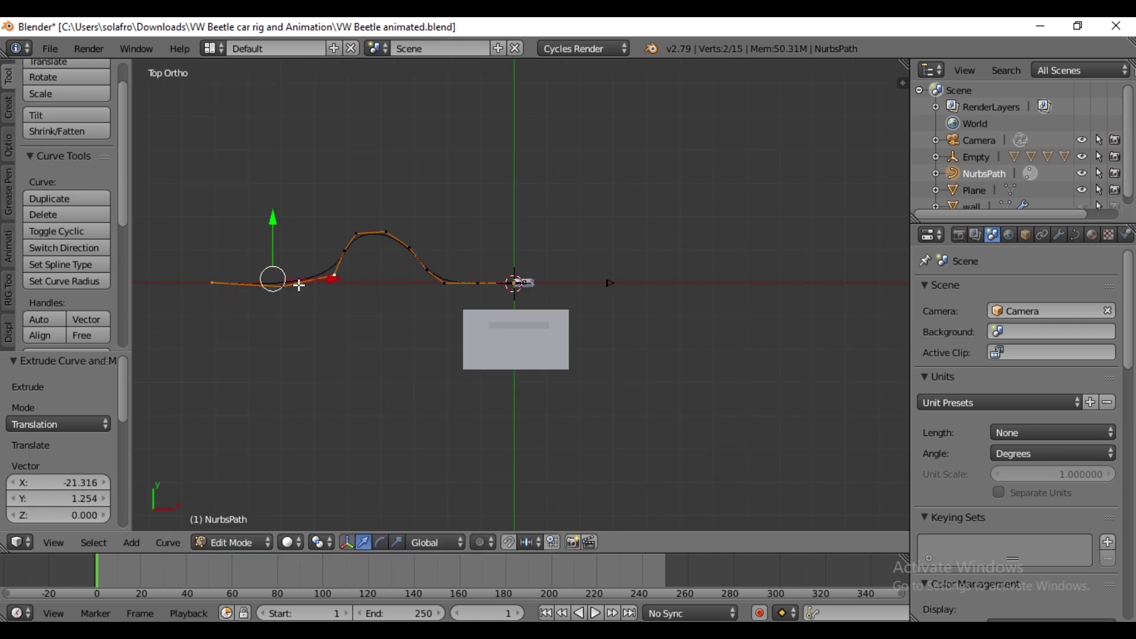
Slide three path points along X to refine the bump, then leave Edit Mode.
{"action": "key", "text": "g"}
{"action": "key", "text": "x"}
{"action": "left_click", "coordinate": [322, 283]}
{"action": "right_click", "coordinate": [344, 251]}
{"action": "key", "text": "g"}
{"action": "key", "text": "x"}
{"action": "left_click", "coordinate": [347, 263]}
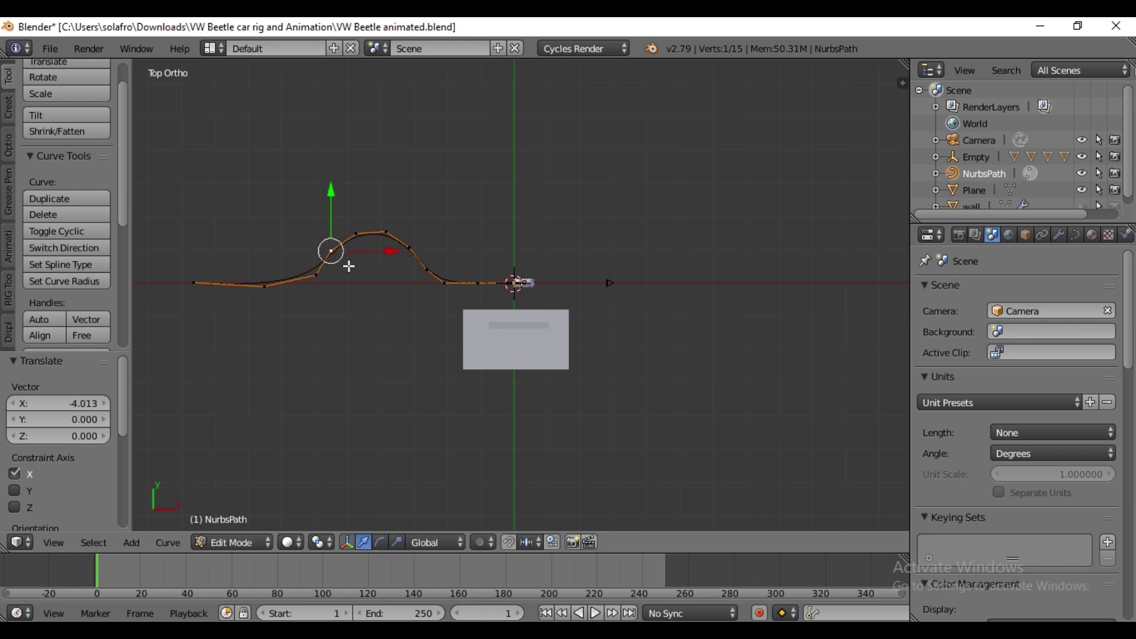
{"action": "right_click", "coordinate": [348, 275]}
{"action": "key", "text": "g"}
{"action": "key", "text": "x"}
{"action": "left_click", "coordinate": [357, 282]}
{"action": "key", "text": "Tab"}
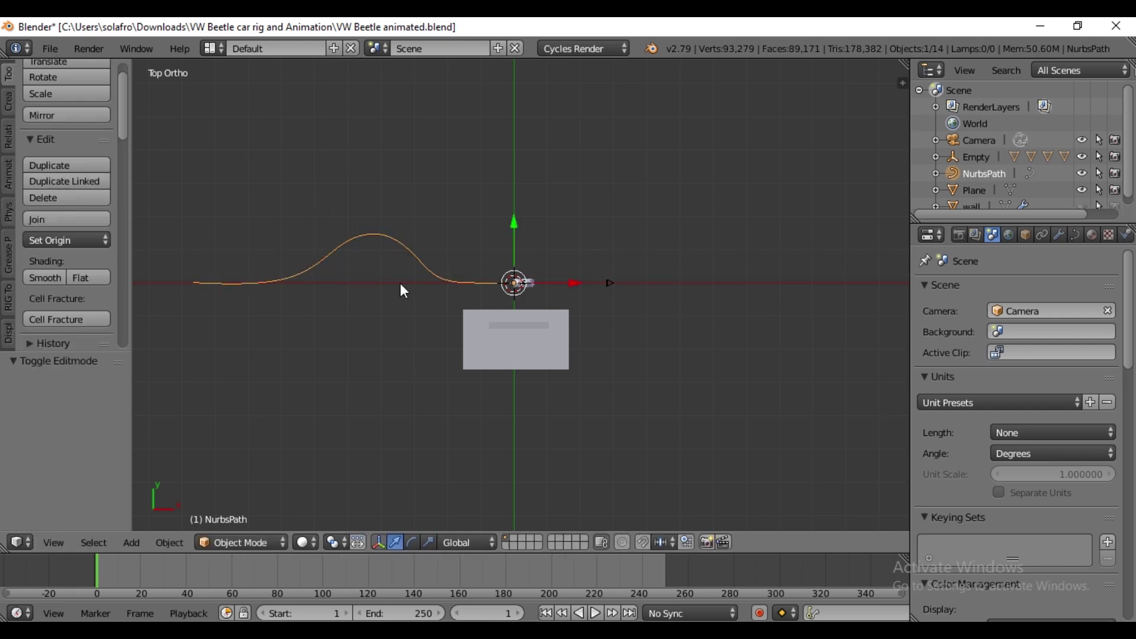
Start an Images as Planes import and select the road texture JPEG.
{"action": "middle_click_drag", "start_coordinate": [439, 289], "coordinate": [552, 321]}
{"action": "scroll", "coordinate": [552, 322], "scroll_direction": "up", "scroll_amount": 4}
{"action": "key", "text": "shift+a"}
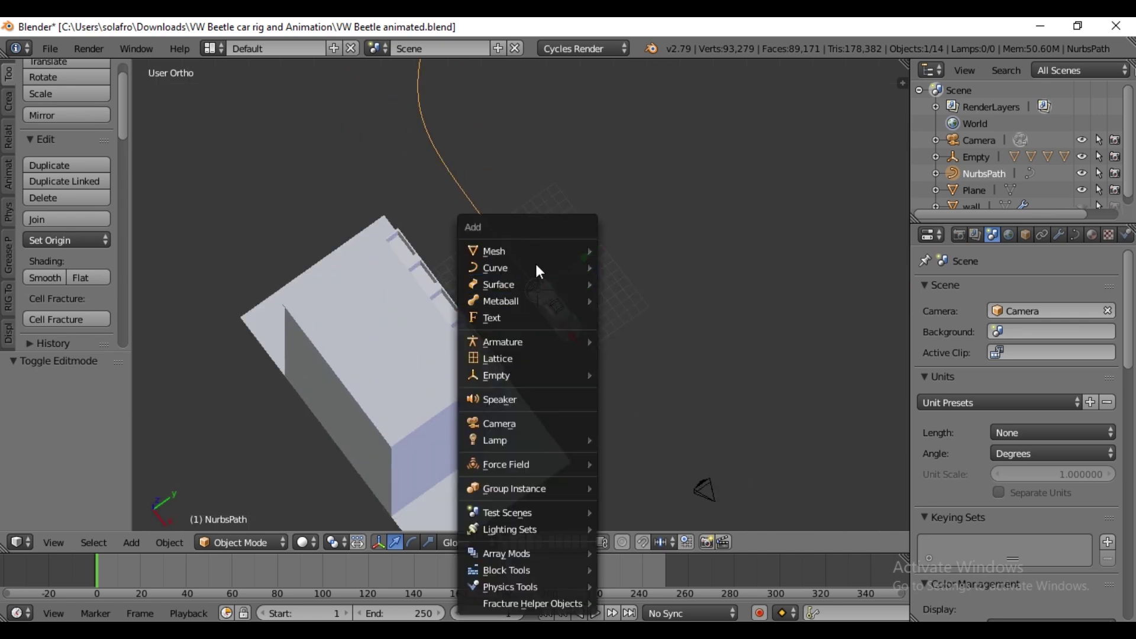
{"action": "mouse_move", "coordinate": [521, 256]}
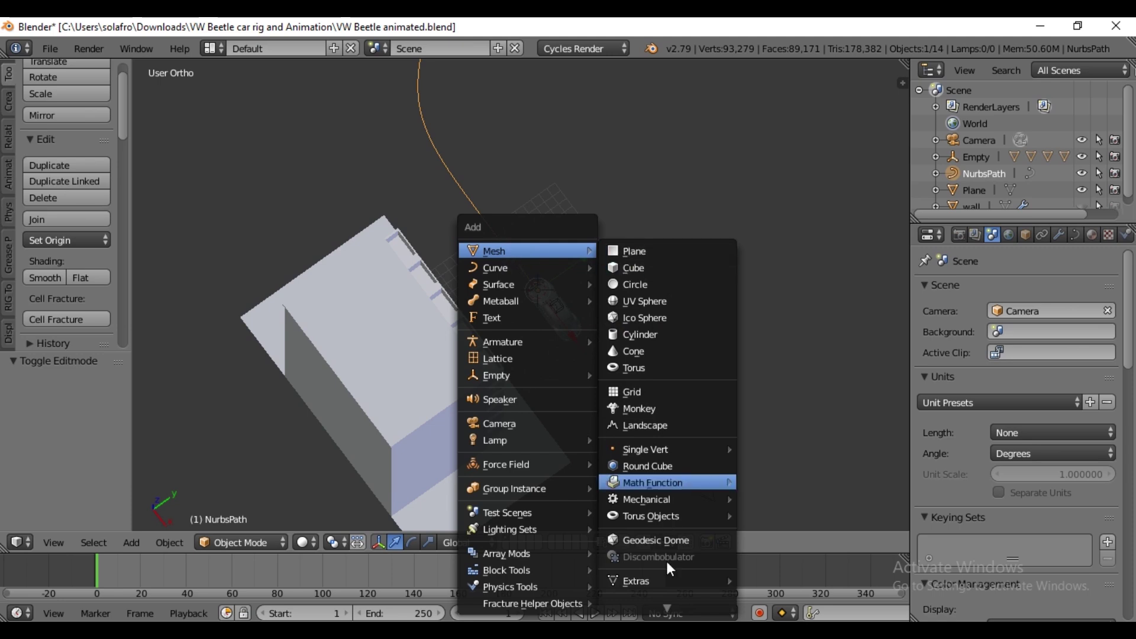
{"action": "mouse_move", "coordinate": [668, 608]}
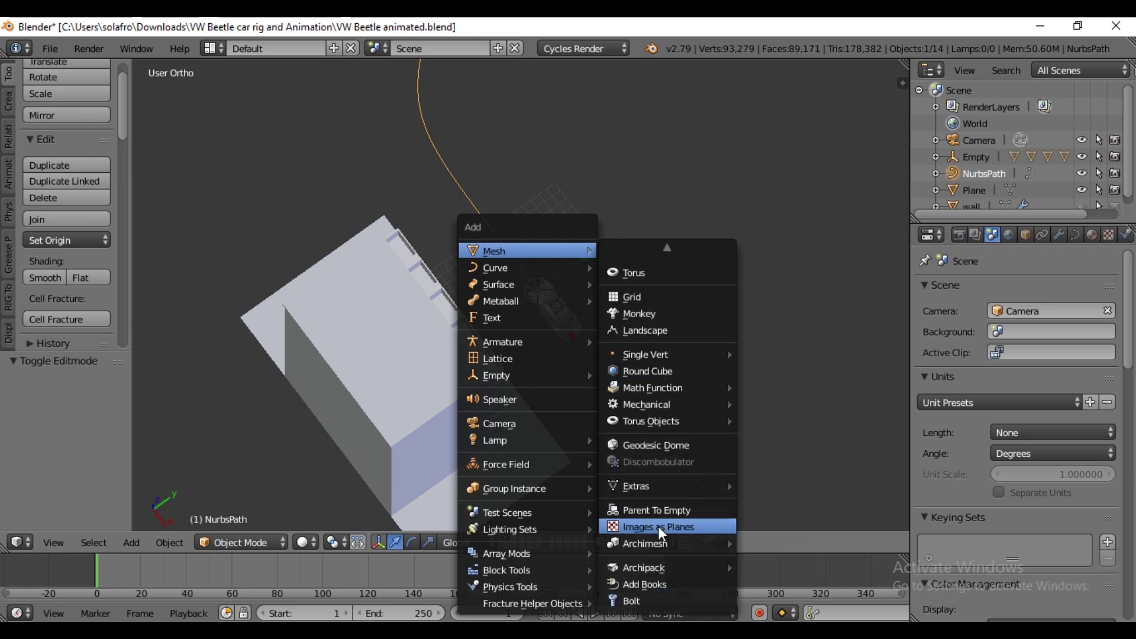
{"action": "left_click", "coordinate": [662, 534]}
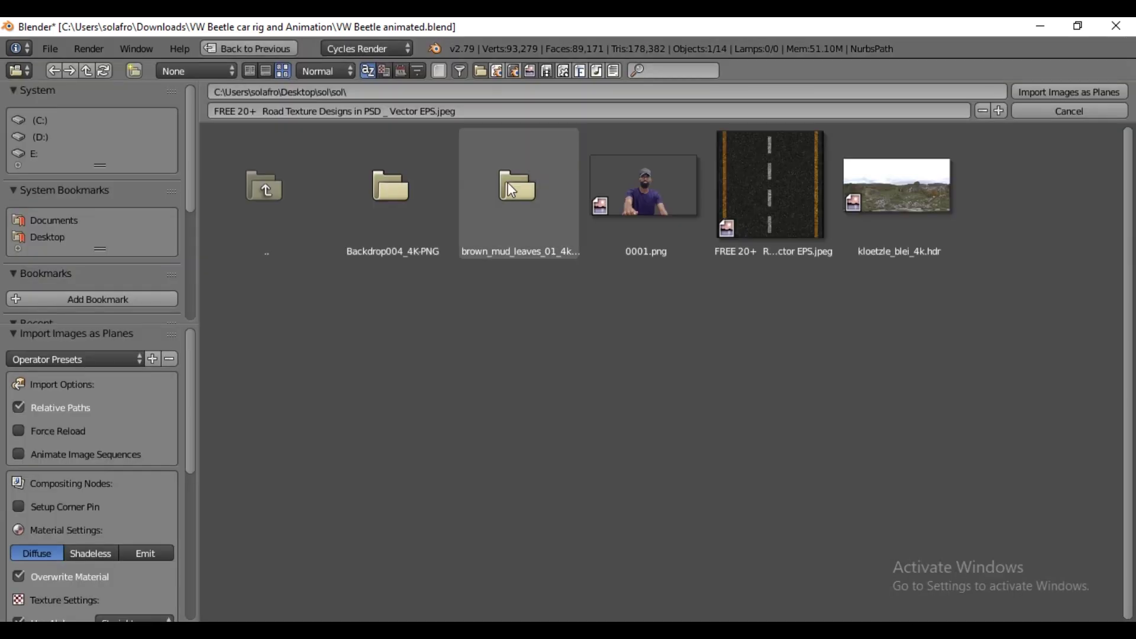
{"action": "left_click", "coordinate": [812, 205]}
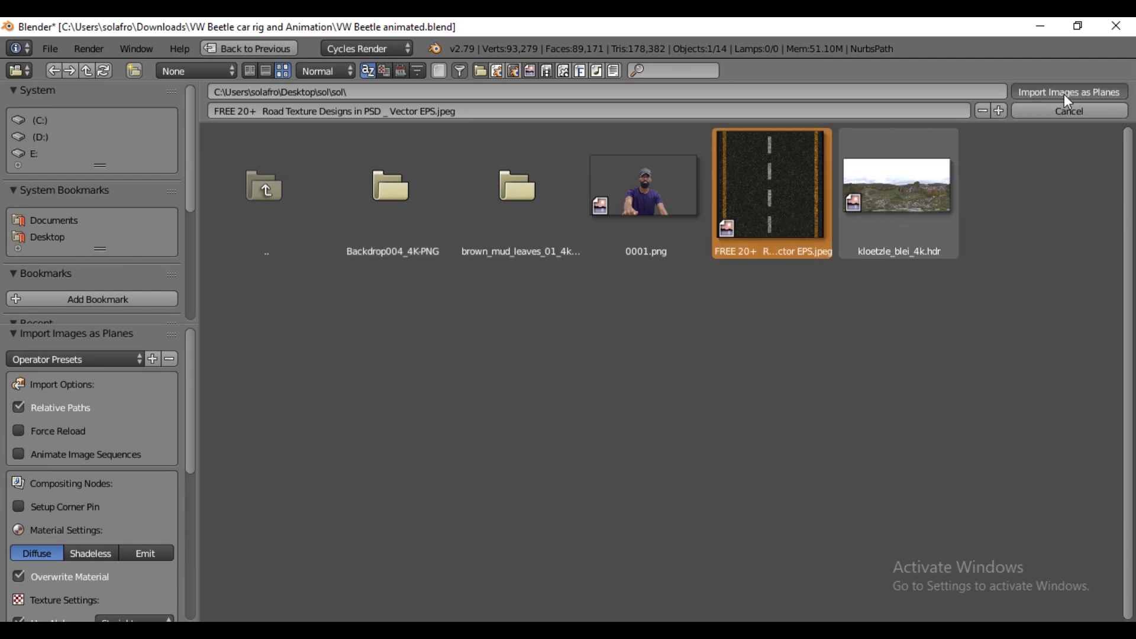
Import the road texture plane, then hide the car body under the Empty in the outliner.
{"action": "key", "text": "Return"}
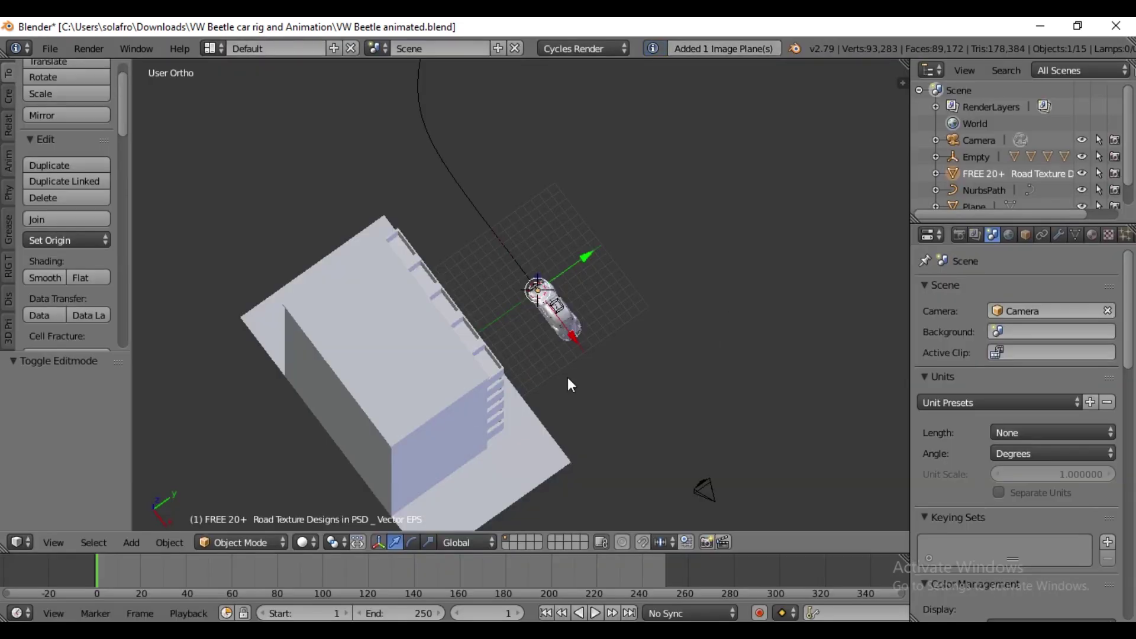
{"action": "scroll", "coordinate": [606, 351], "scroll_direction": "up", "scroll_amount": 3}
{"action": "middle_click_drag", "start_coordinate": [644, 350], "coordinate": [642, 314]}
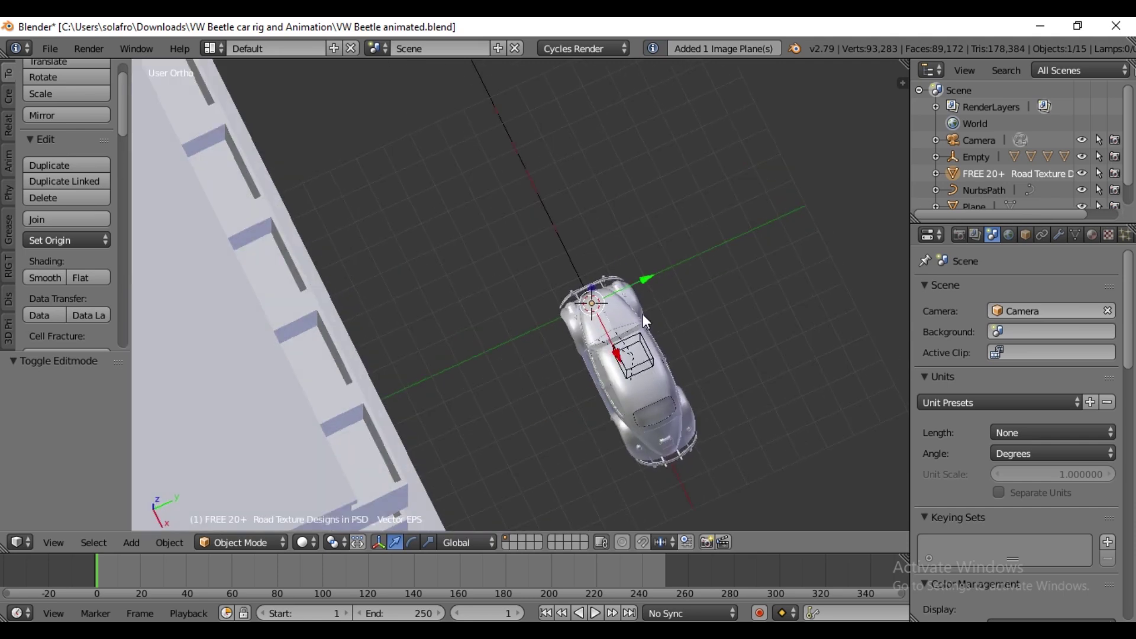
{"action": "scroll", "coordinate": [1066, 186], "scroll_direction": "down", "scroll_amount": 2}
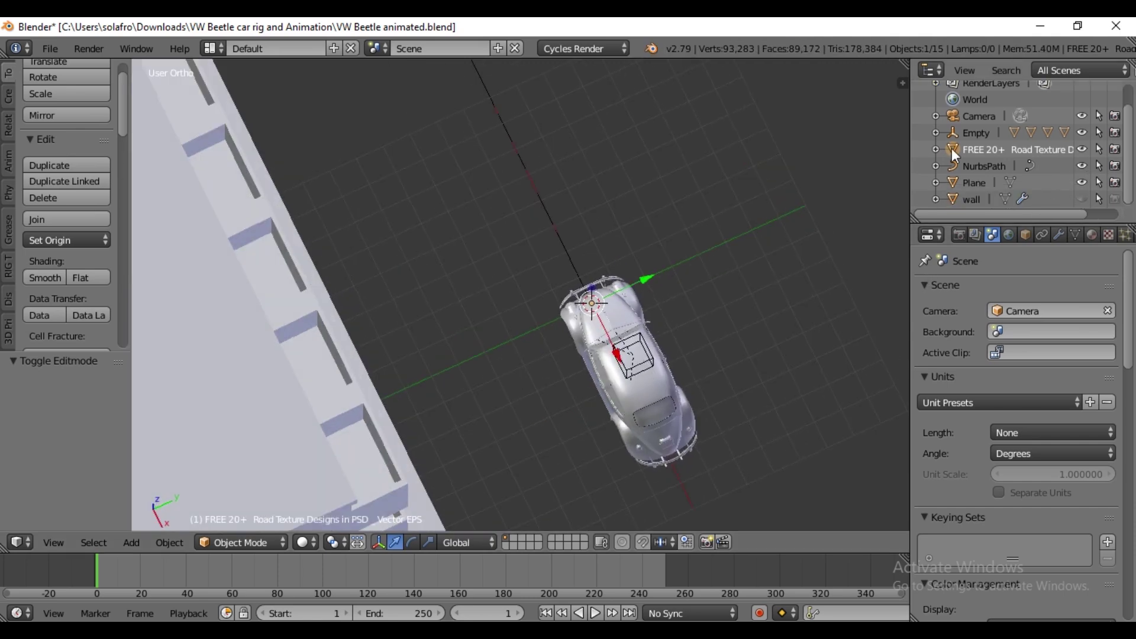
{"action": "left_click", "coordinate": [934, 136]}
{"action": "scroll", "coordinate": [1062, 182], "scroll_direction": "down", "scroll_amount": 3}
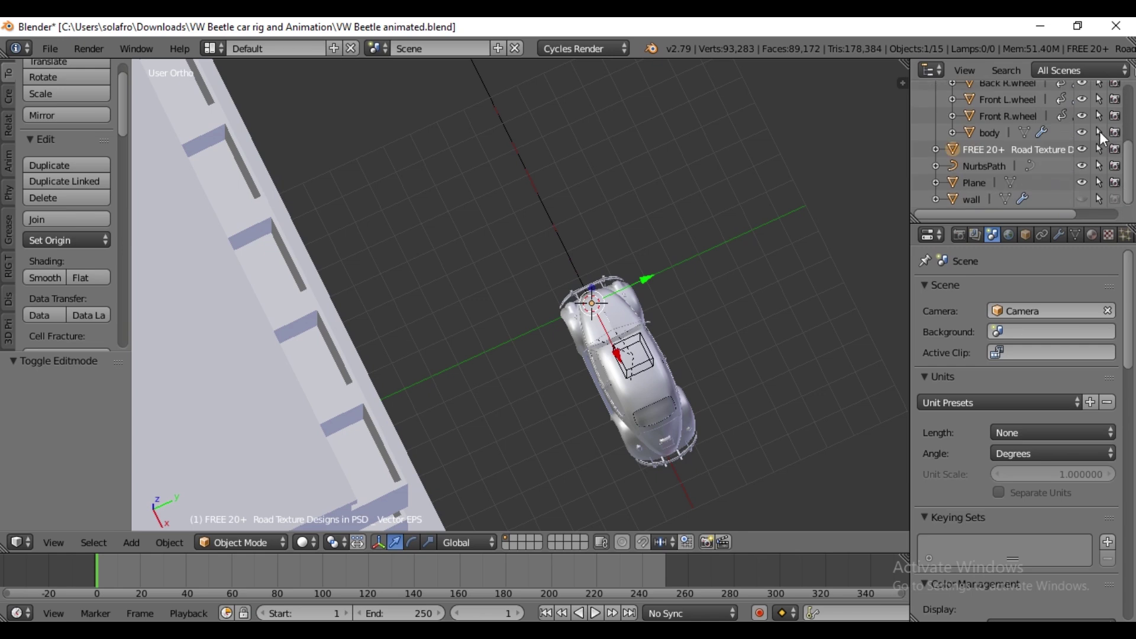
{"action": "left_click", "coordinate": [1083, 132]}
{"action": "scroll", "coordinate": [705, 332], "scroll_direction": "up", "scroll_amount": 6}
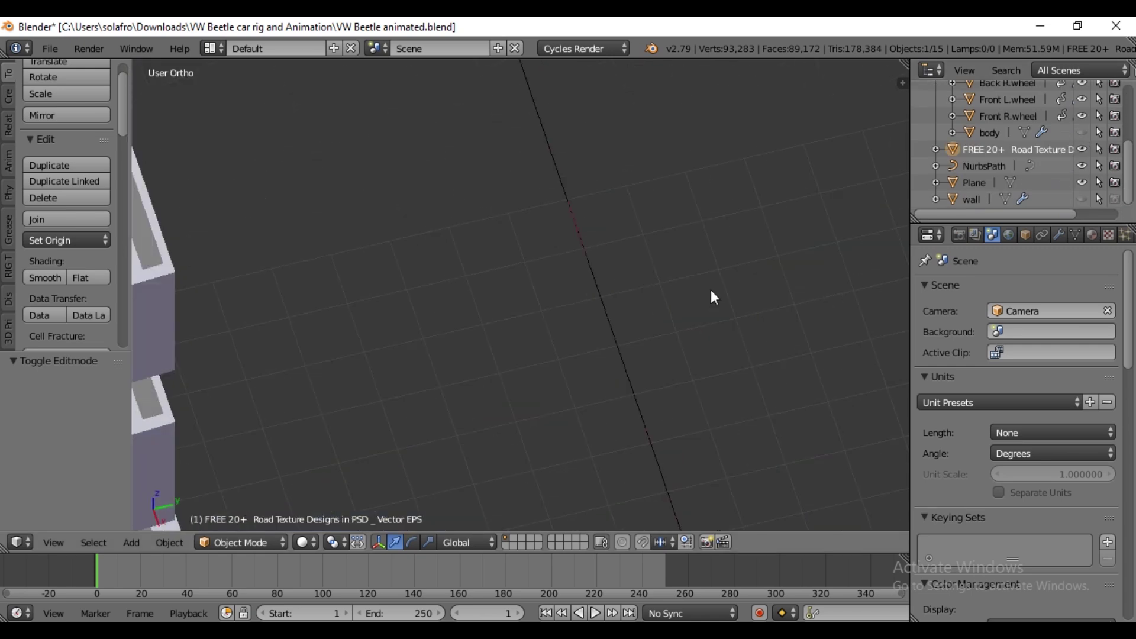
{"action": "scroll", "coordinate": [715, 369], "scroll_direction": "down", "scroll_amount": 3}
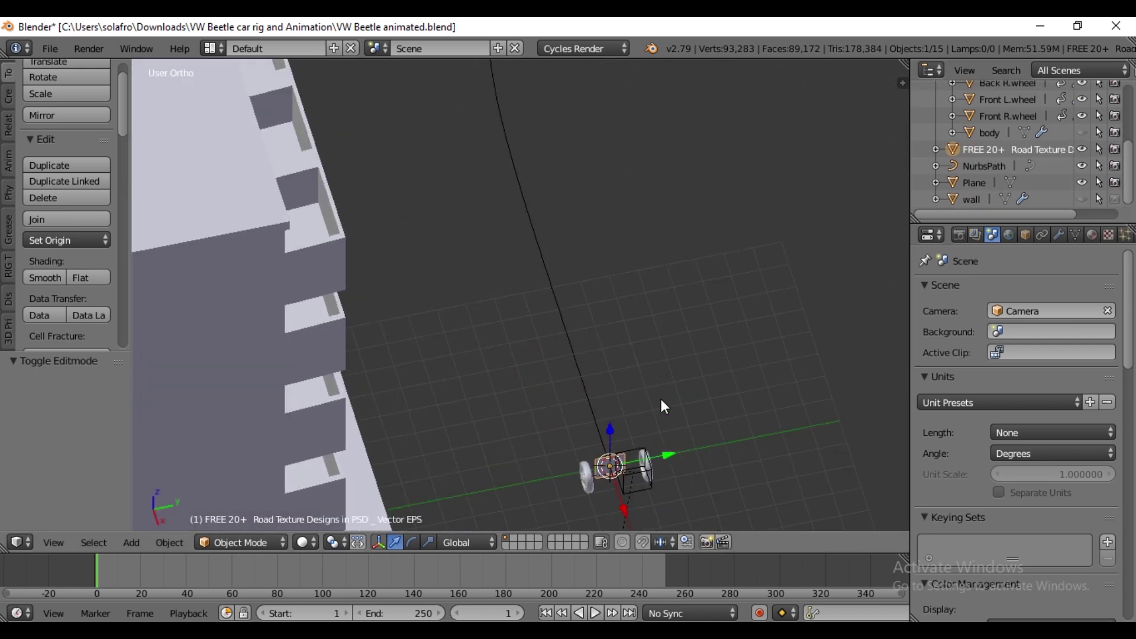
In Edit Mode, rotate the road plane 90° about Y and scale it by 15.
{"action": "key", "text": "Tab"}
{"action": "key", "text": "r"}
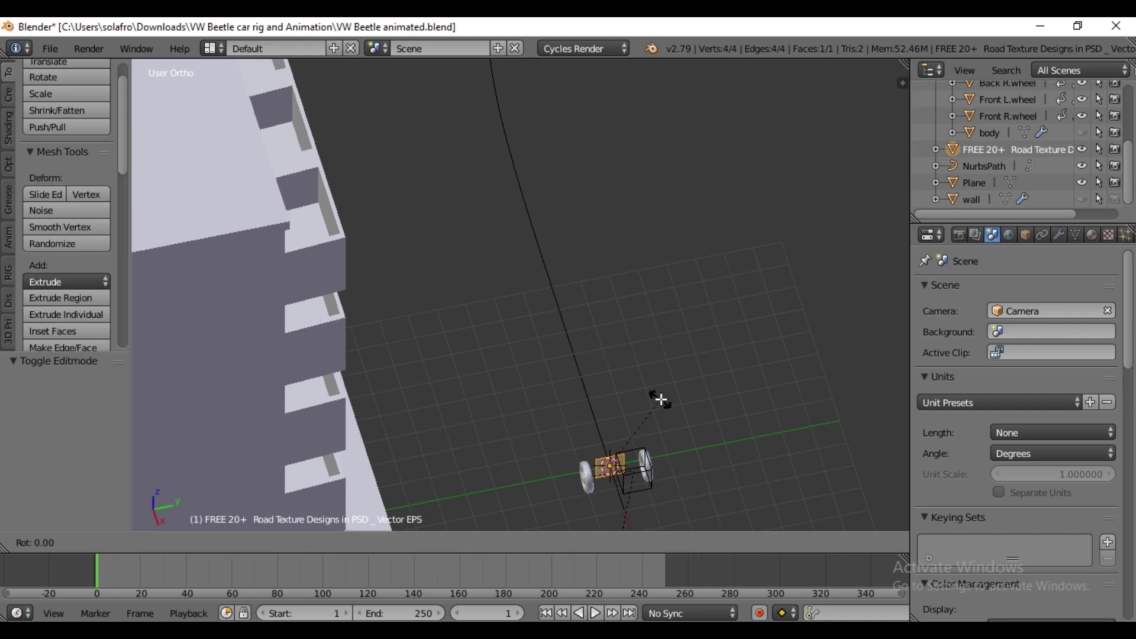
{"action": "key", "text": "y"}
{"action": "key", "text": "9"}
{"action": "key", "text": "0"}
{"action": "key", "text": "Return"}
{"action": "middle_click_drag", "start_coordinate": [704, 379], "coordinate": [695, 420]}
{"action": "key", "text": "s"}
{"action": "key", "text": "5"}
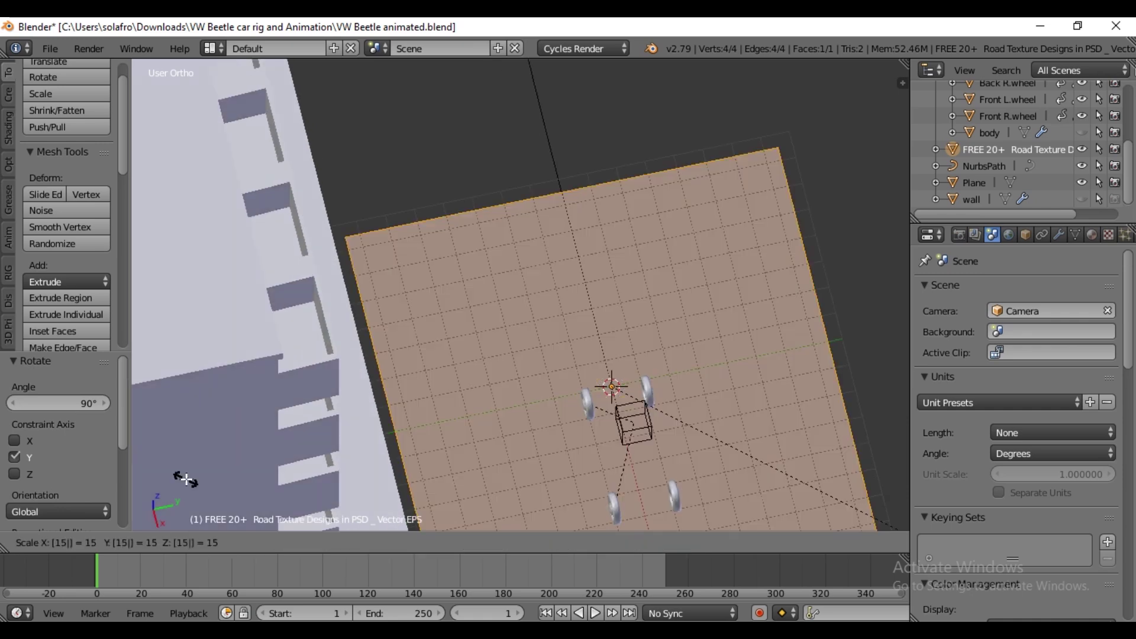
{"action": "key", "text": "Return"}
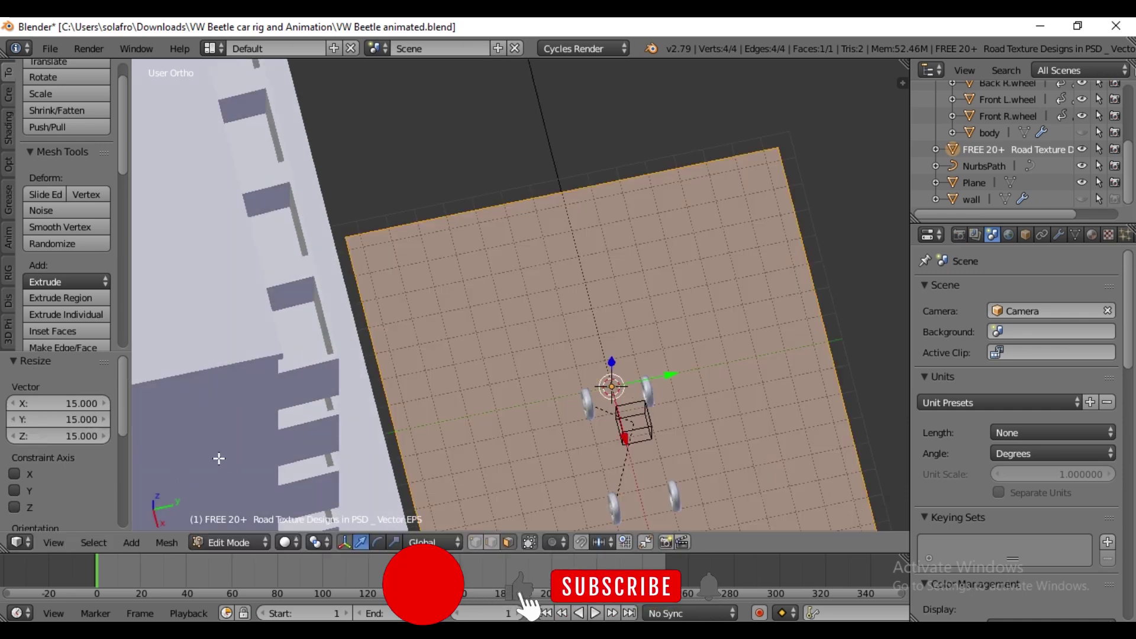
{"action": "scroll", "coordinate": [620, 318], "scroll_direction": "down", "scroll_amount": 3}
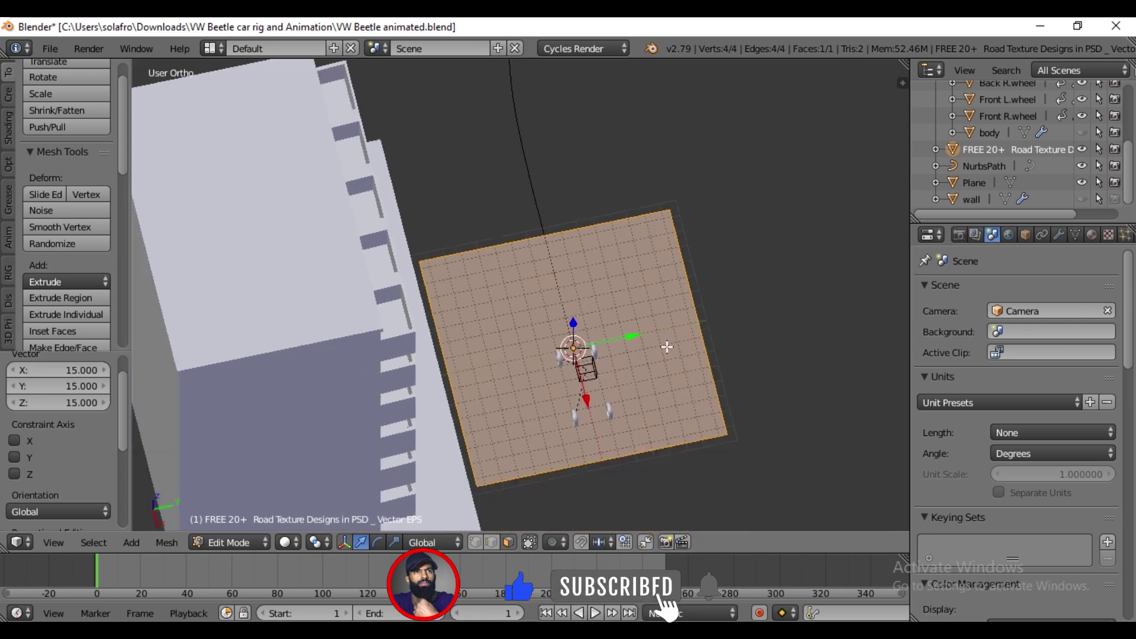
Select the building Plane and move its mesh 0.6 along Y.
{"action": "key", "text": "Tab"}
{"action": "middle_click_drag", "start_coordinate": [692, 357], "coordinate": [555, 382]}
{"action": "right_click", "coordinate": [446, 378]}
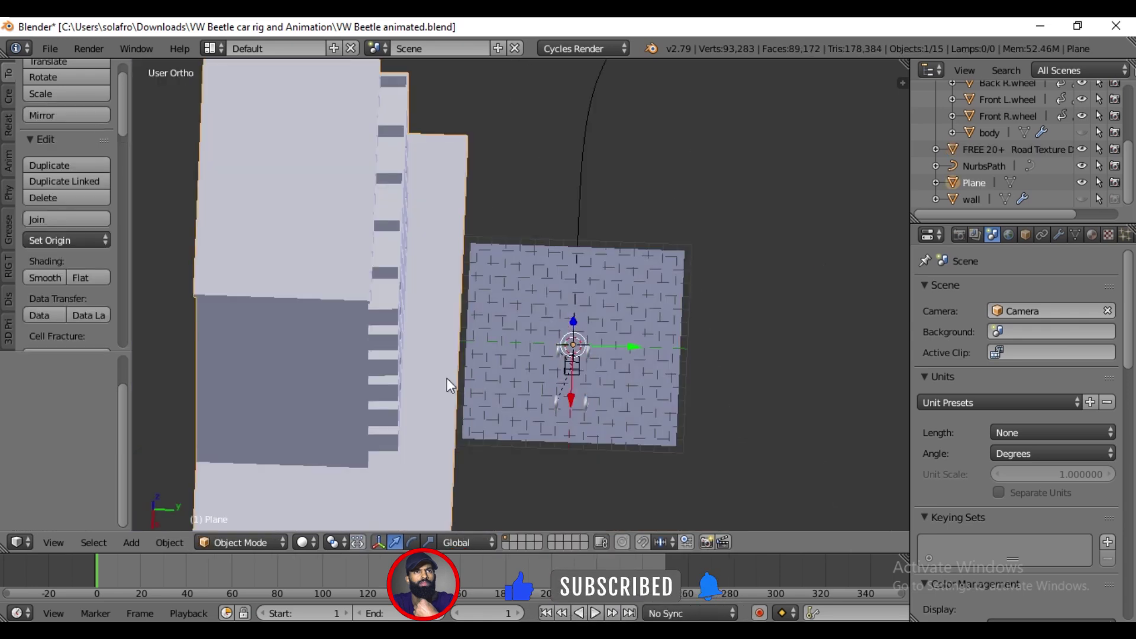
{"action": "key", "text": "Tab"}
{"action": "key", "text": "g"}
{"action": "key", "text": "y"}
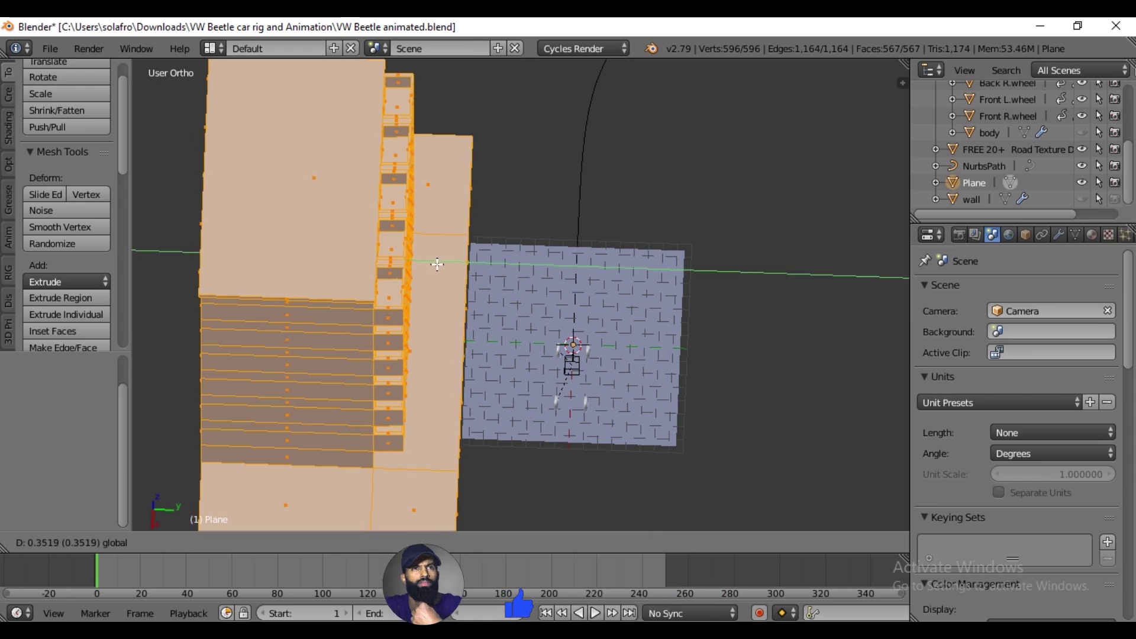
{"action": "left_click", "coordinate": [441, 271]}
{"action": "middle_click_drag", "start_coordinate": [441, 270], "coordinate": [533, 350]}
{"action": "scroll", "coordinate": [533, 350], "scroll_direction": "down", "scroll_amount": 2}
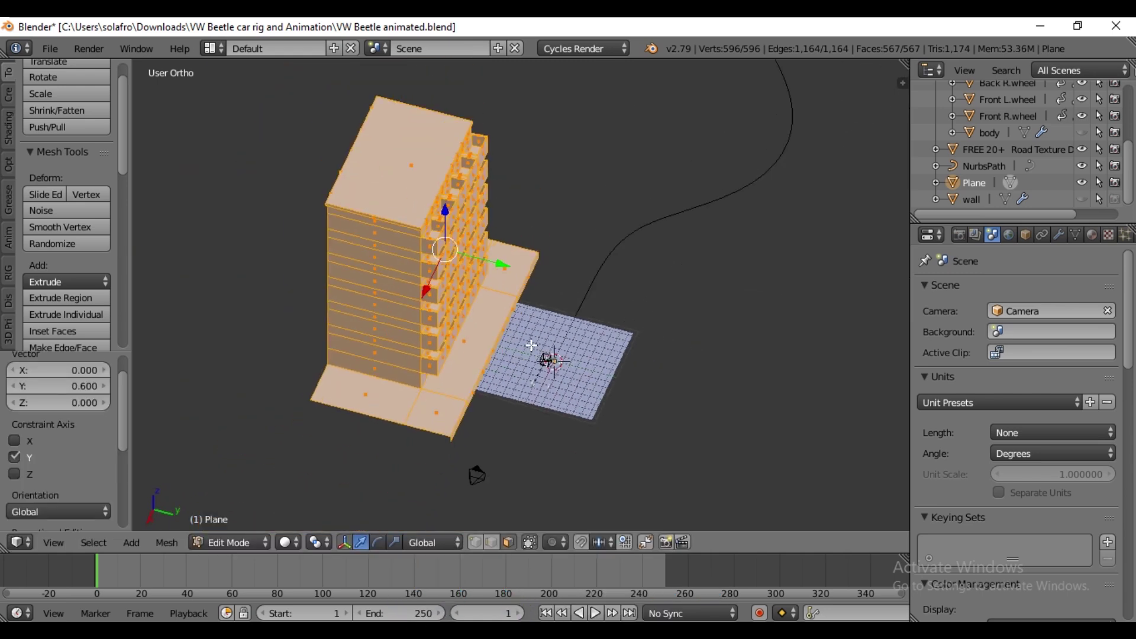
Duplicate the building, mirror the copy with a Y scale of -1, and move it across the road.
{"action": "key", "text": "shift+d"}
{"action": "key", "text": "y"}
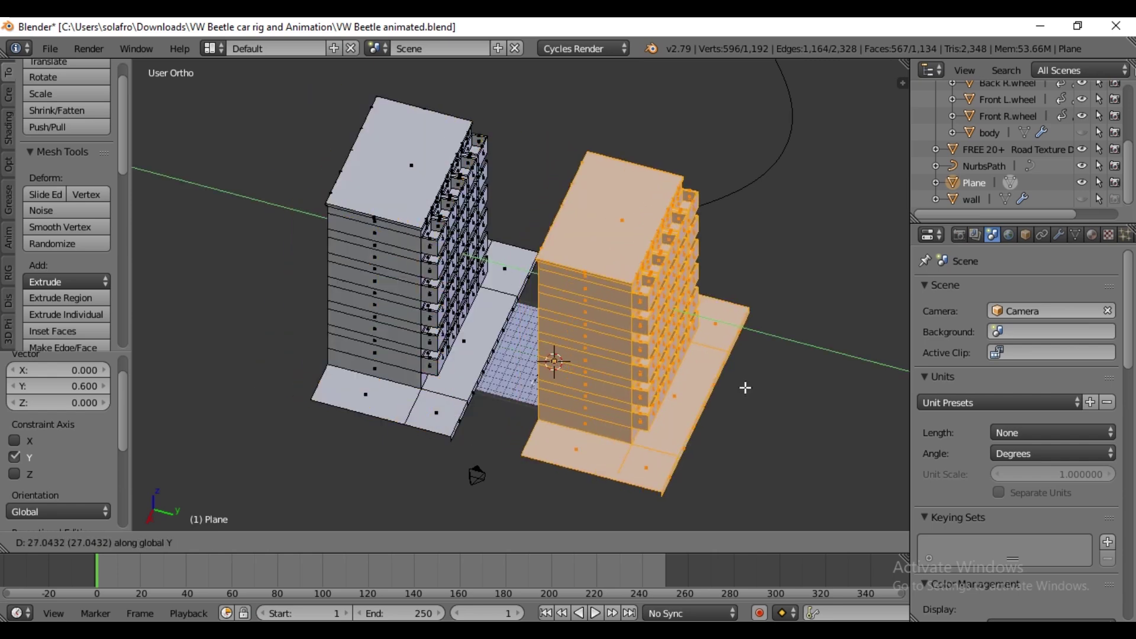
{"action": "key", "text": "Escape"}
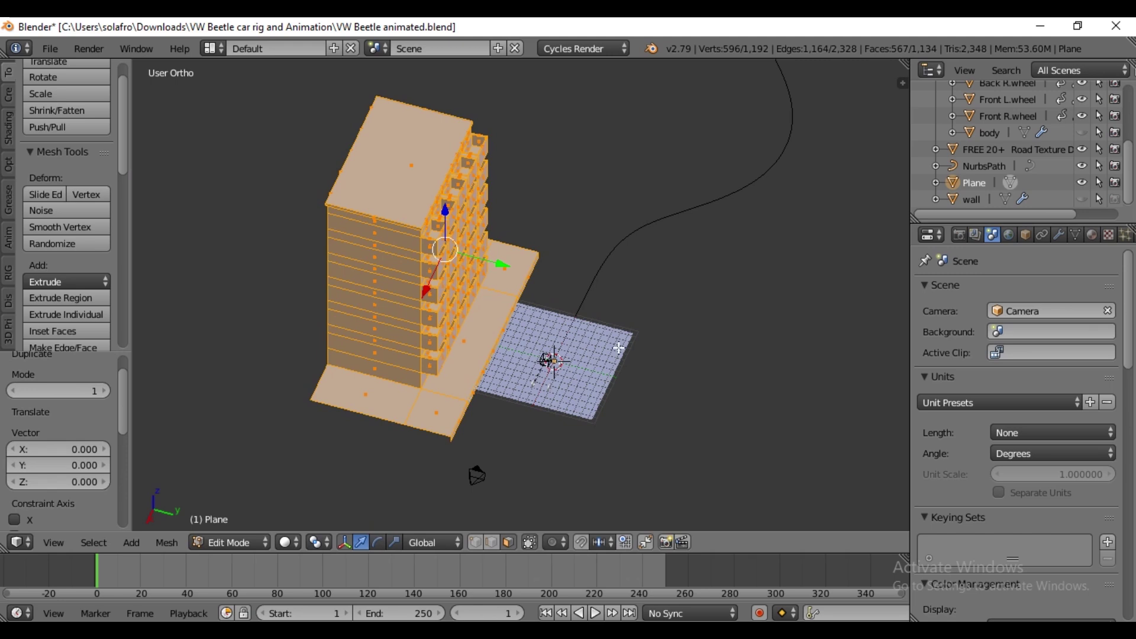
{"action": "key", "text": "s"}
{"action": "type", "text": "y"}
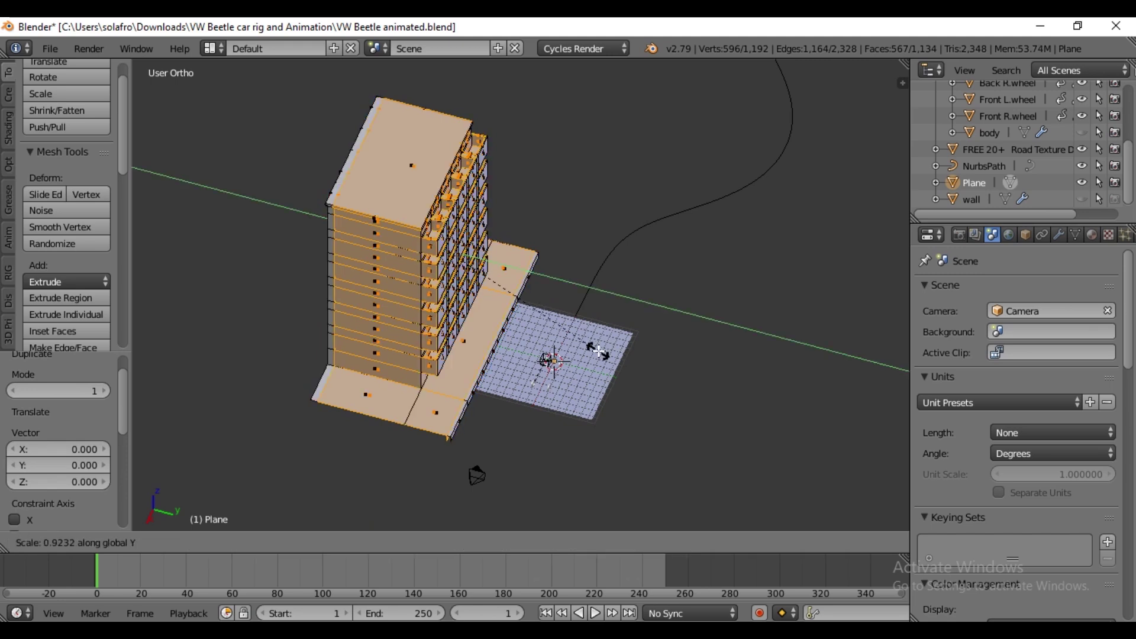
{"action": "type", "text": "-1"}
{"action": "key", "text": "Return"}
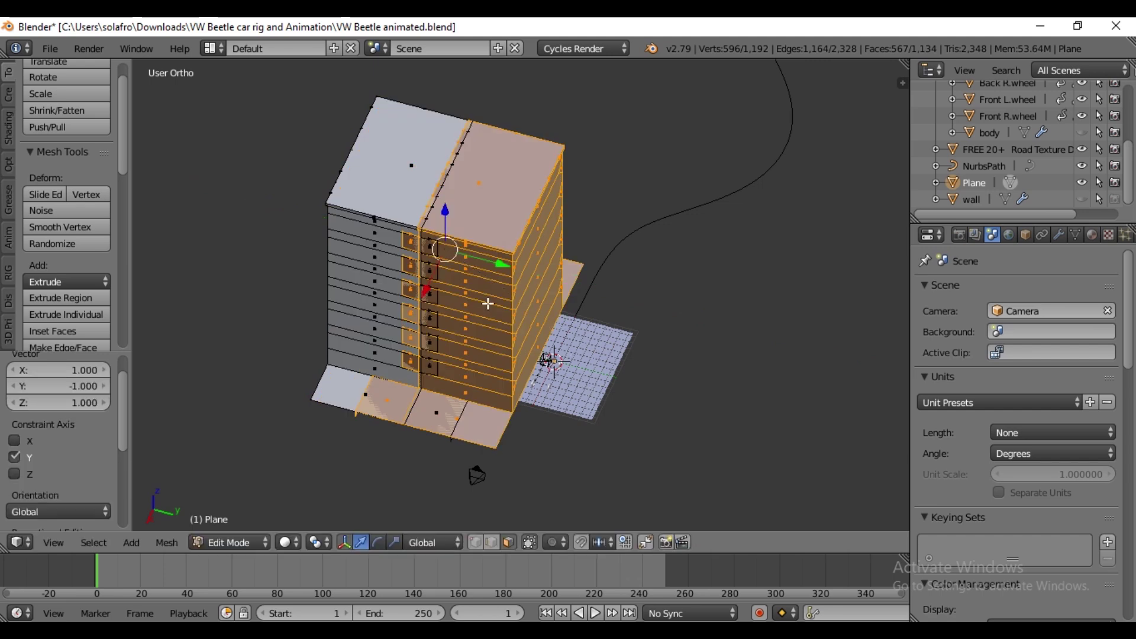
{"action": "key", "text": "g"}
{"action": "key", "text": "y"}
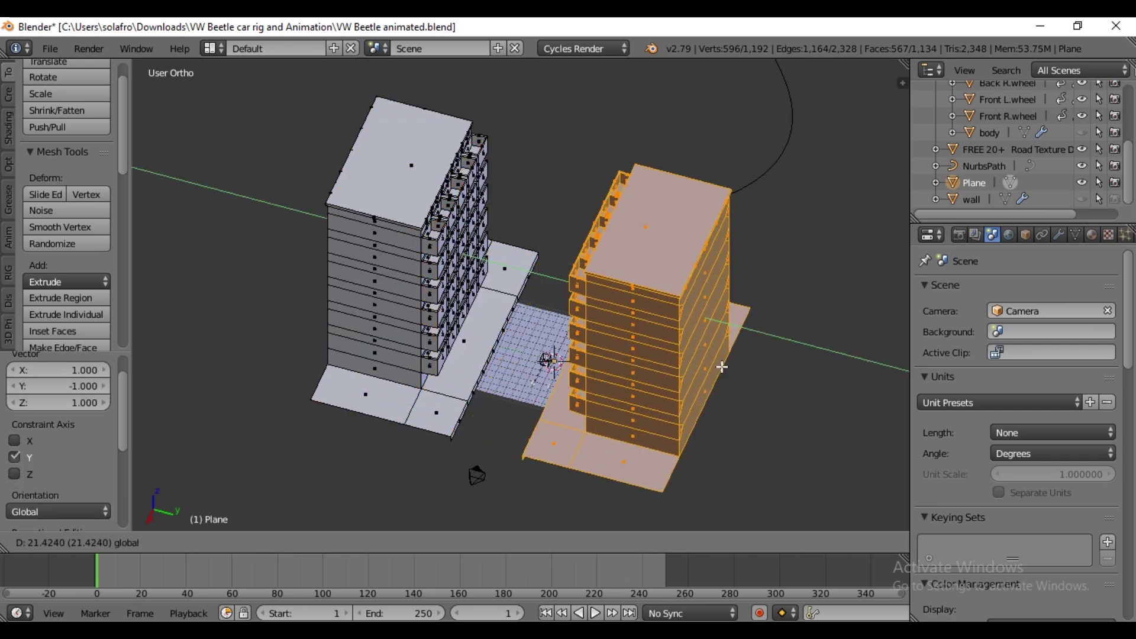
{"action": "left_click", "coordinate": [703, 345]}
{"action": "middle_click_drag", "start_coordinate": [703, 345], "coordinate": [695, 396]}
{"action": "key", "text": "Tab"}
{"action": "scroll", "coordinate": [580, 402], "scroll_direction": "up", "scroll_amount": 2}
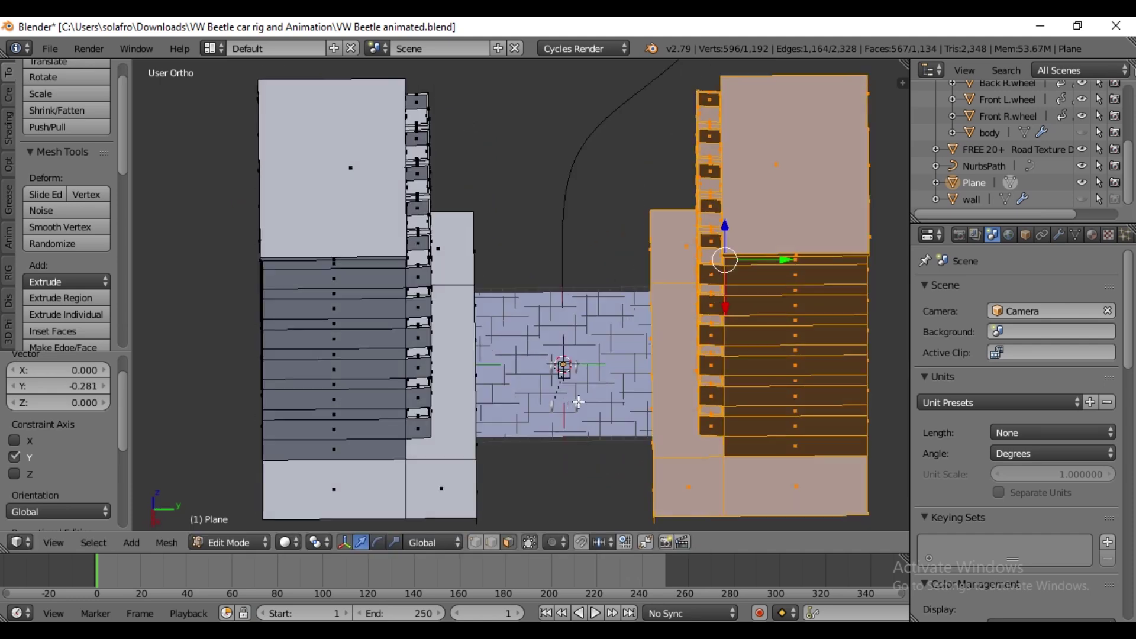
{"action": "right_click", "coordinate": [591, 426]}
{"action": "right_click", "coordinate": [605, 427]}
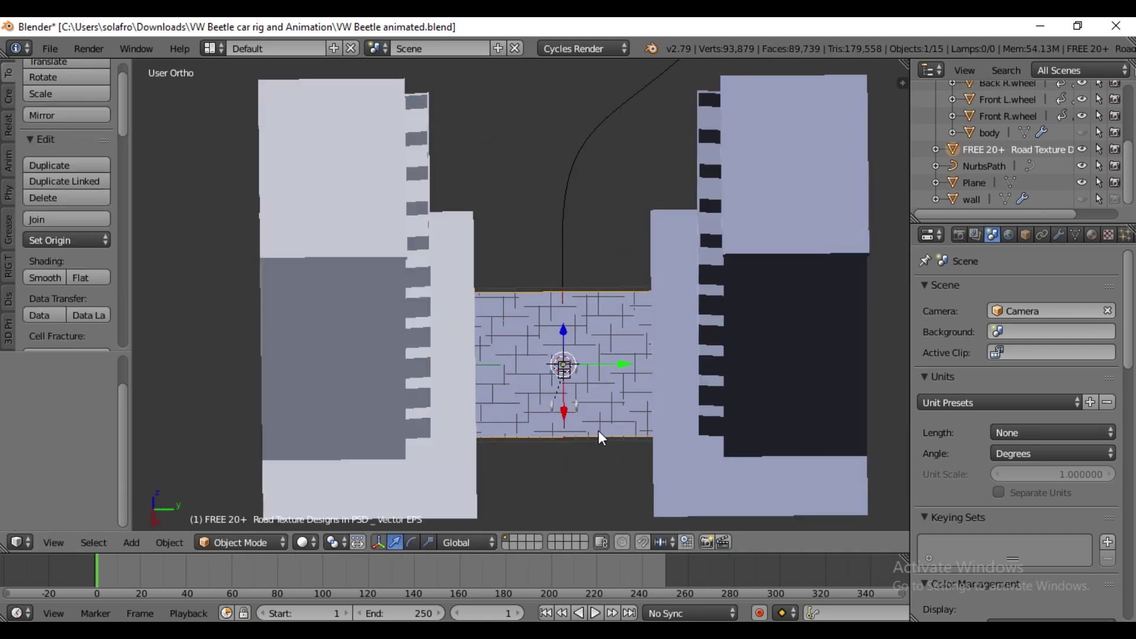
{"action": "middle_click_drag", "start_coordinate": [598, 431], "coordinate": [472, 450]}
{"action": "left_click", "coordinate": [306, 542]}
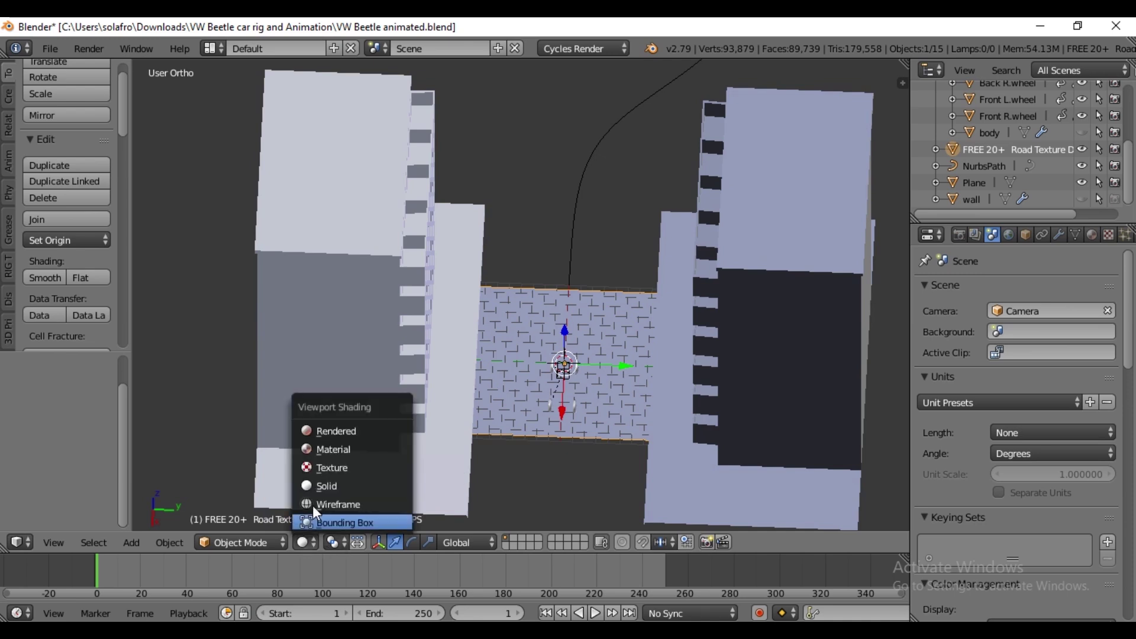
{"action": "left_click", "coordinate": [339, 427]}
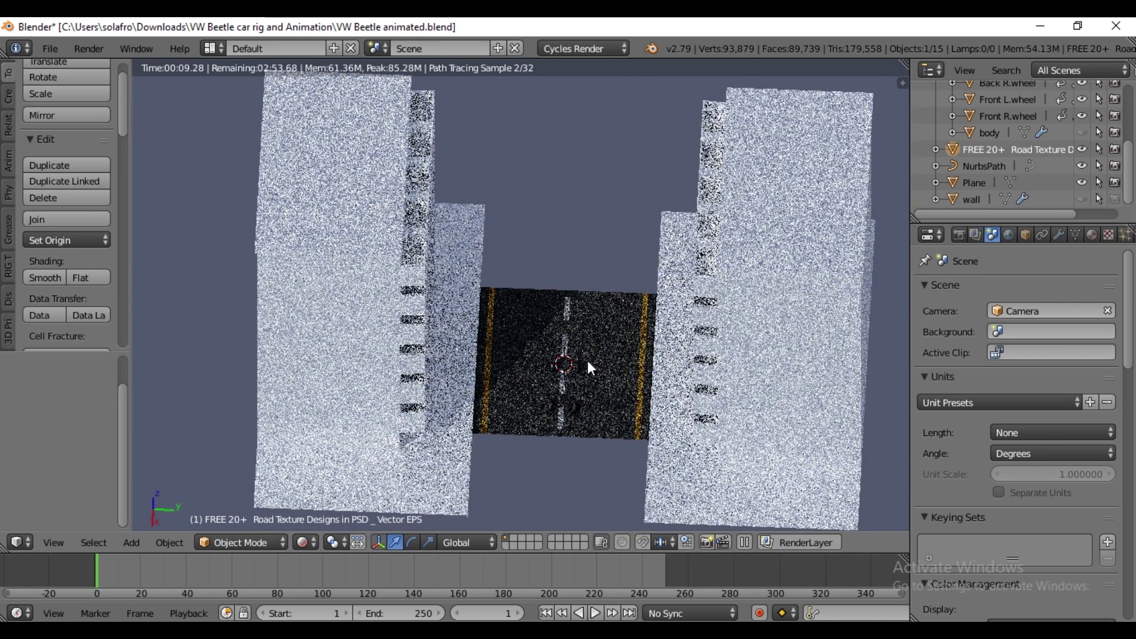
{"action": "left_click", "coordinate": [309, 543]}
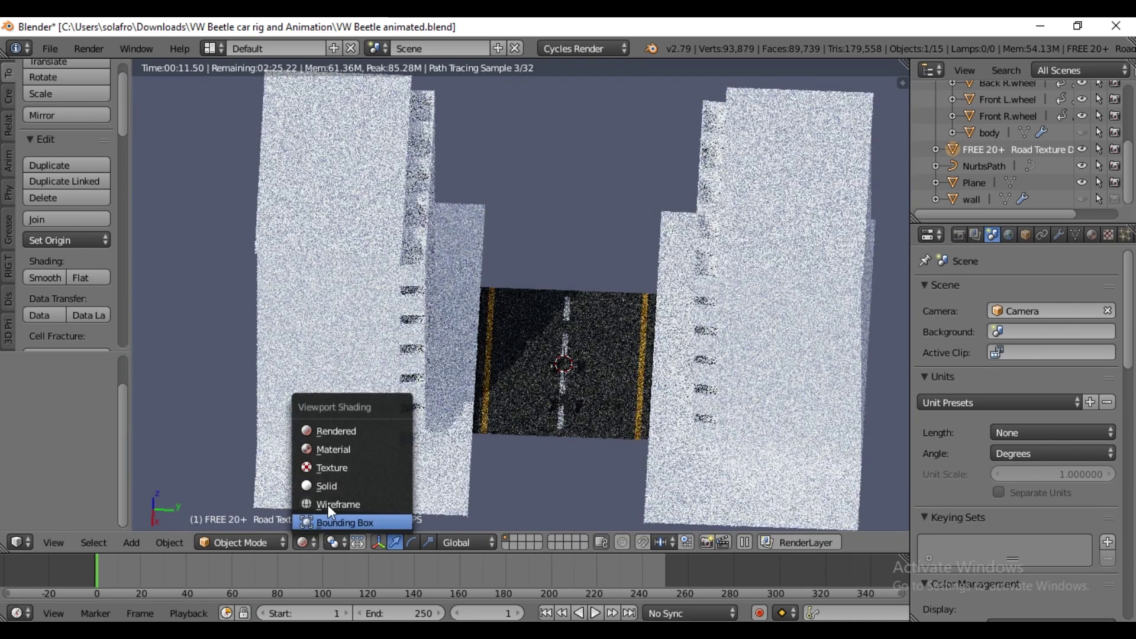
{"action": "left_click", "coordinate": [332, 487]}
{"action": "mouse_move", "coordinate": [553, 400]}
{"action": "middle_mouse_down"}
{"action": "mouse_move", "coordinate": [559, 354]}
{"action": "mouse_move", "coordinate": [530, 381]}
{"action": "mouse_move", "coordinate": [547, 332]}
{"action": "middle_mouse_up"}
Add an Array modifier to the road plane and set its count to 4.
{"action": "left_click", "coordinate": [1060, 235]}
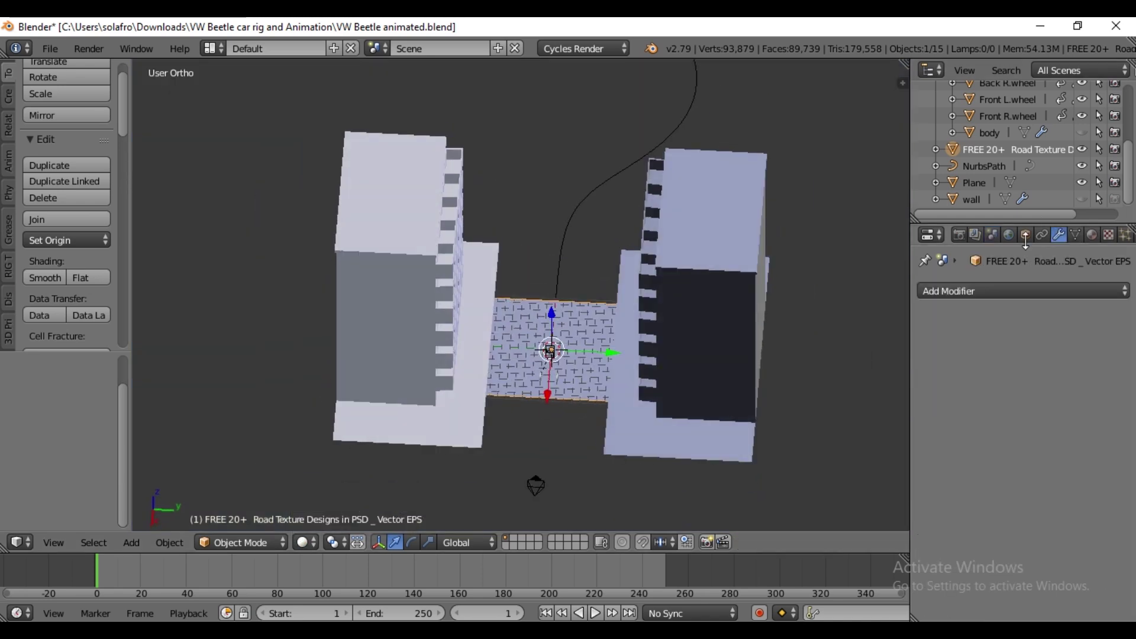
{"action": "left_click", "coordinate": [1015, 290]}
{"action": "left_click", "coordinate": [804, 331]}
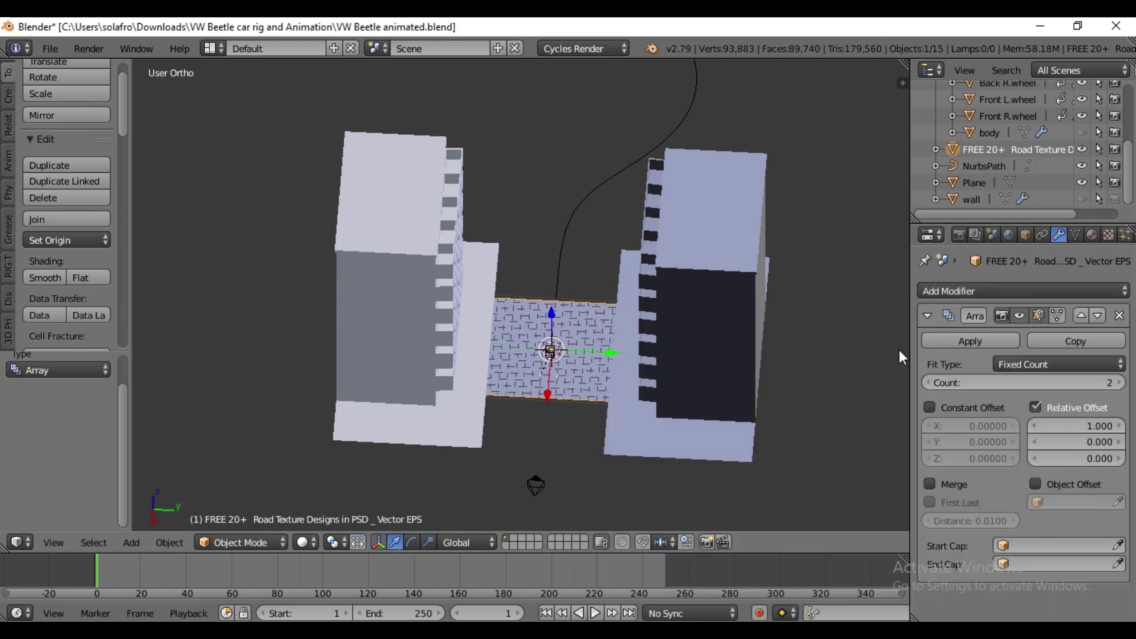
{"action": "scroll", "coordinate": [603, 368], "scroll_direction": "down", "scroll_amount": 2}
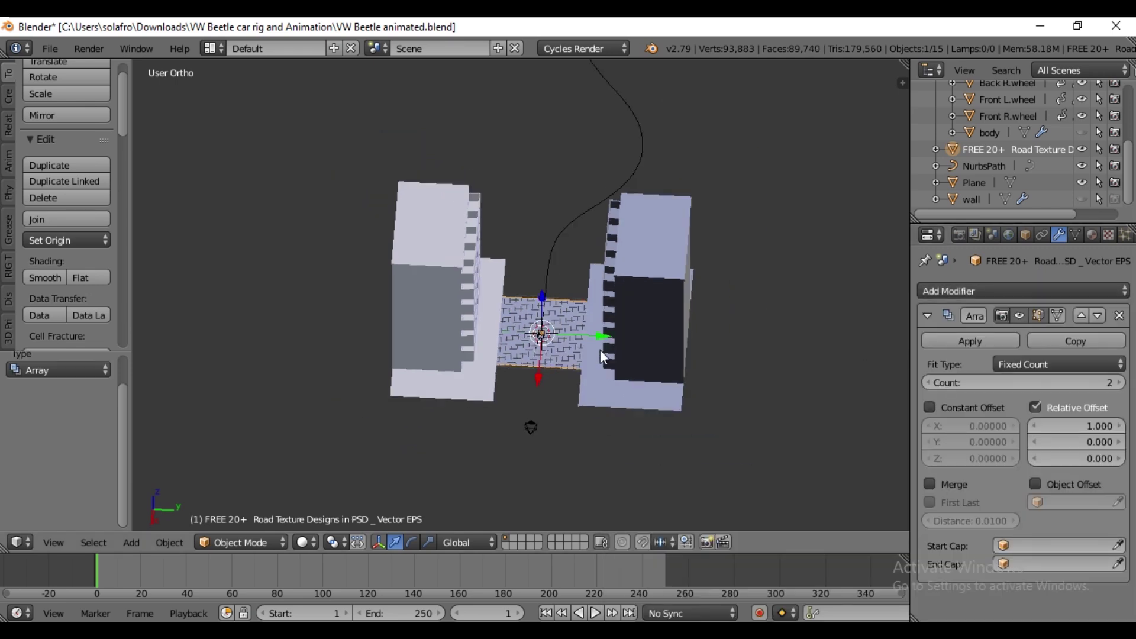
{"action": "left_click", "coordinate": [1119, 382]}
{"action": "left_click", "coordinate": [1120, 382]}
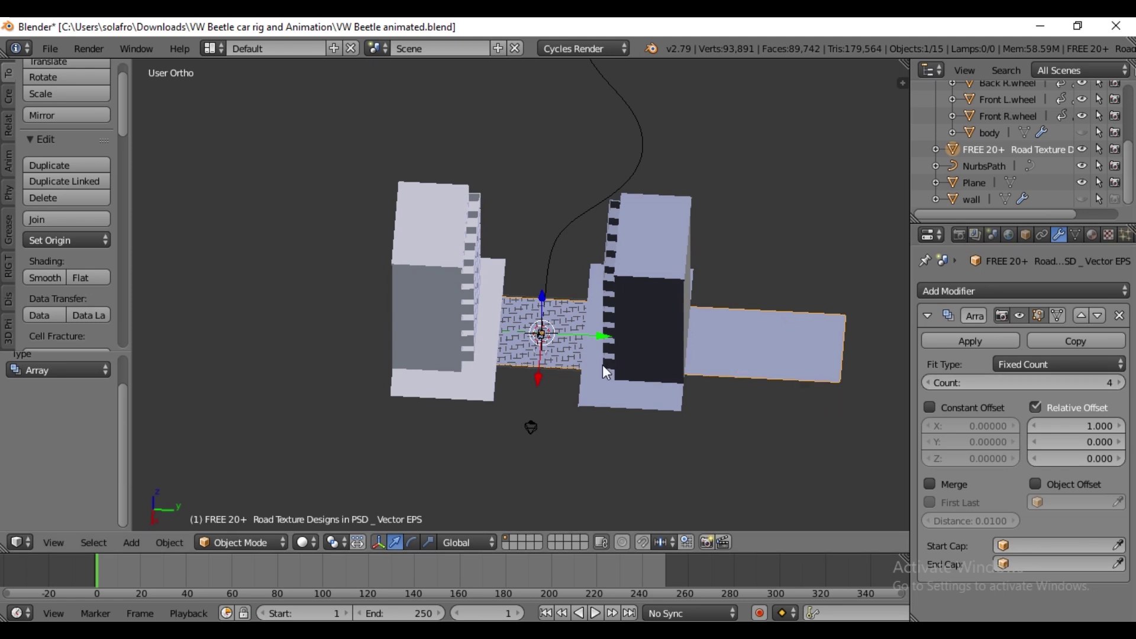
Set the array's relative offset to X 0, Z 1 and raise the count to 6.
{"action": "left_click", "coordinate": [1084, 461]}
{"action": "type", "text": "1"}
{"action": "key", "text": "Return"}
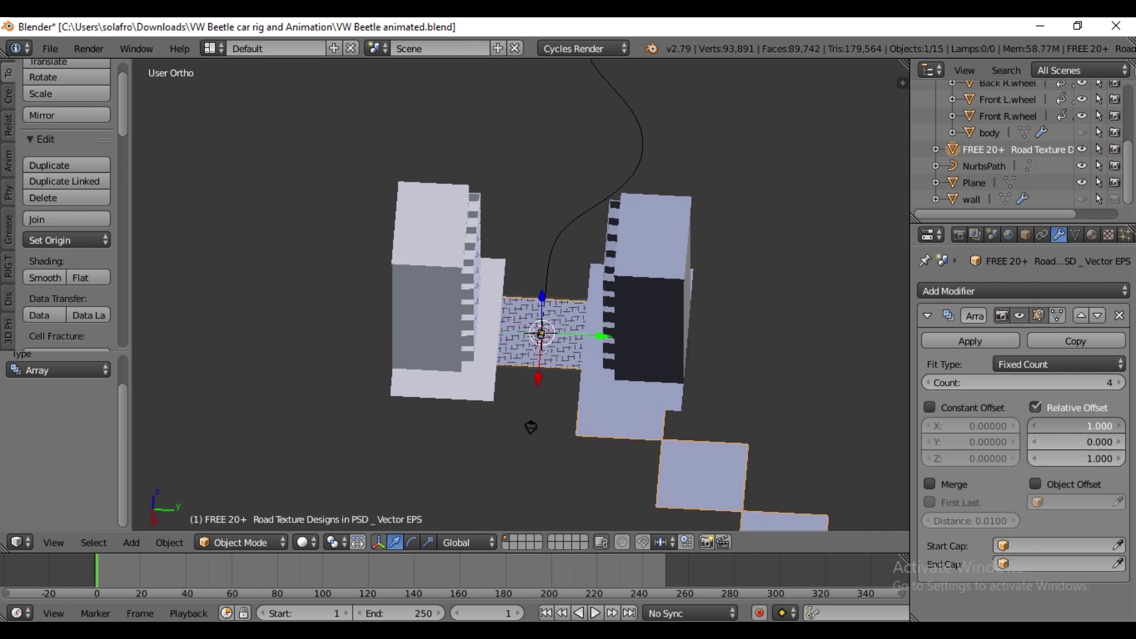
{"action": "left_click", "coordinate": [1081, 425]}
{"action": "type", "text": "0"}
{"action": "key", "text": "Return"}
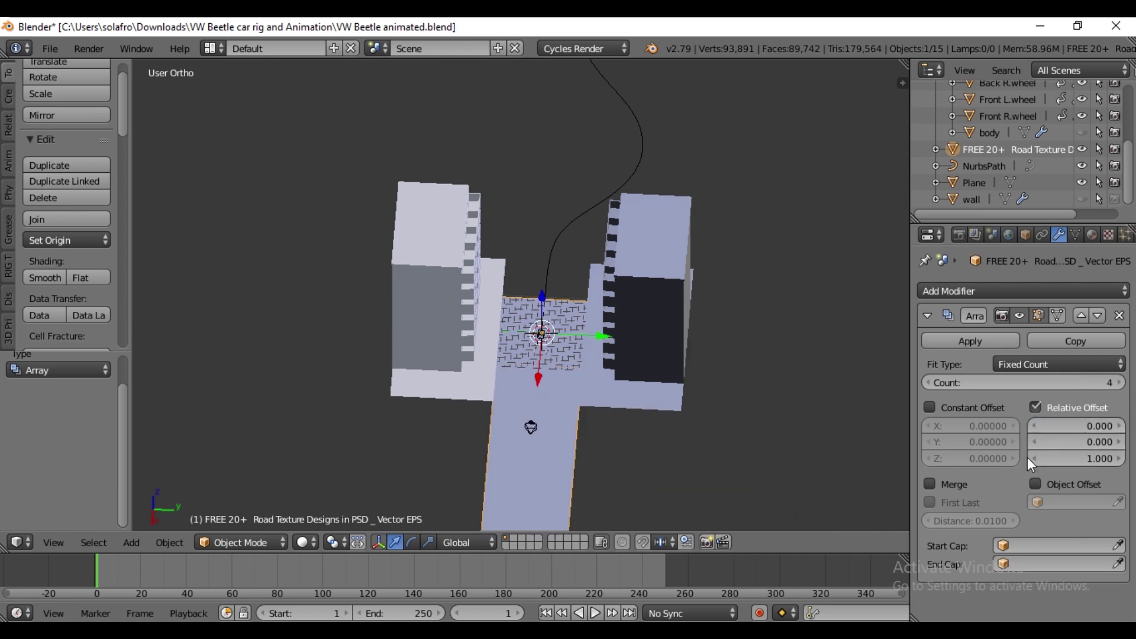
{"action": "scroll", "coordinate": [585, 334], "scroll_direction": "down", "scroll_amount": 1}
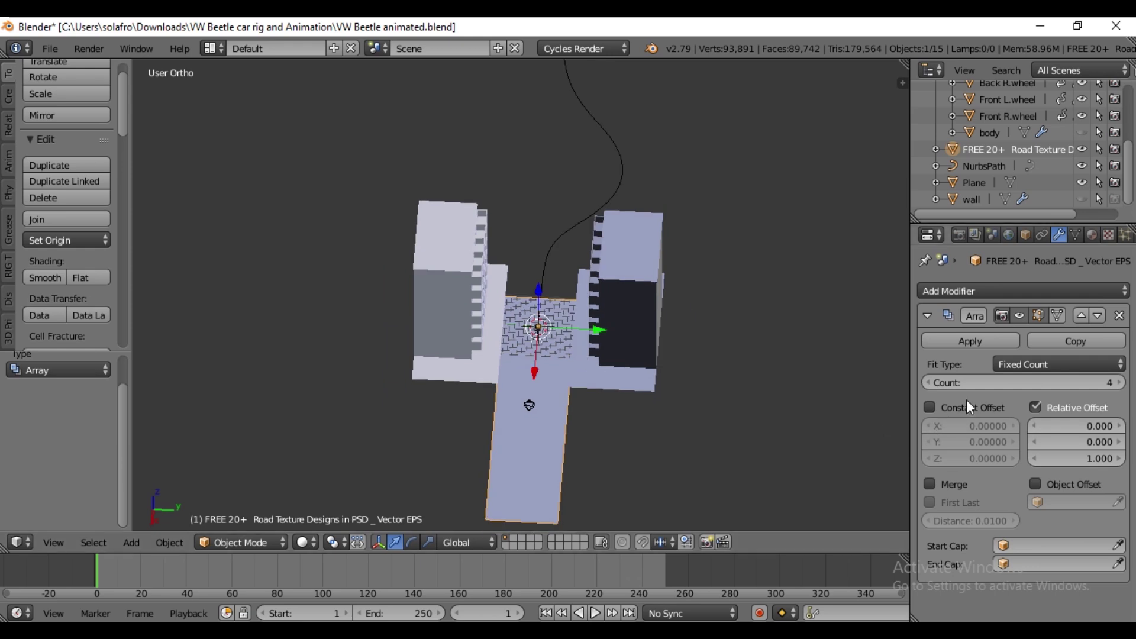
{"action": "left_click", "coordinate": [1120, 383]}
{"action": "left_click", "coordinate": [1119, 383]}
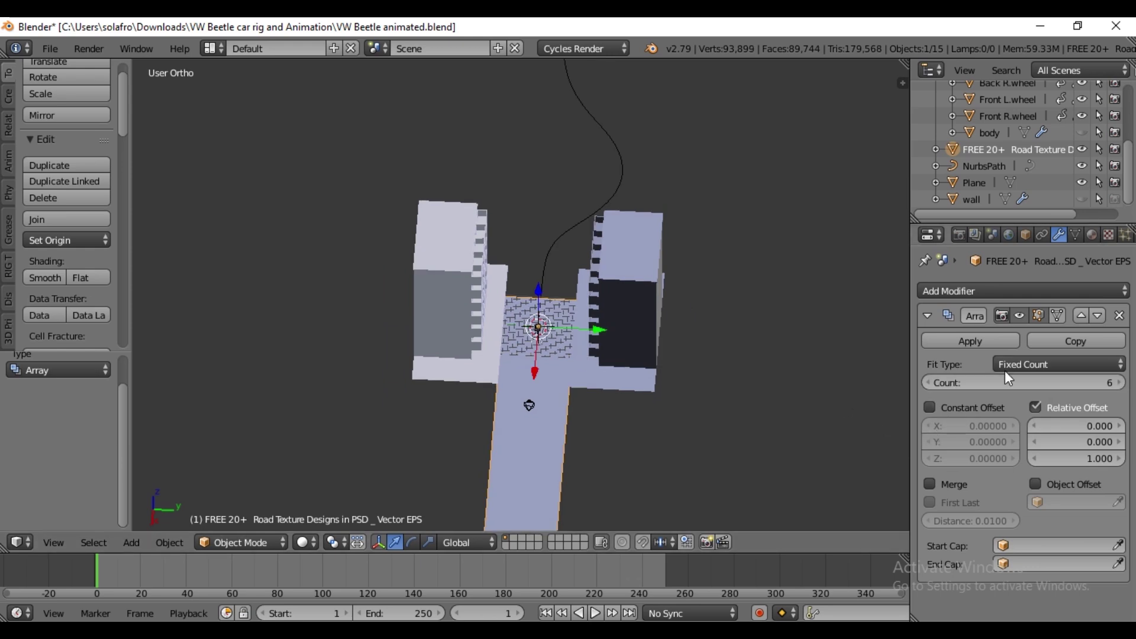
Add a Curve modifier to the road with NurbsPath as its target object.
{"action": "left_click", "coordinate": [1031, 290]}
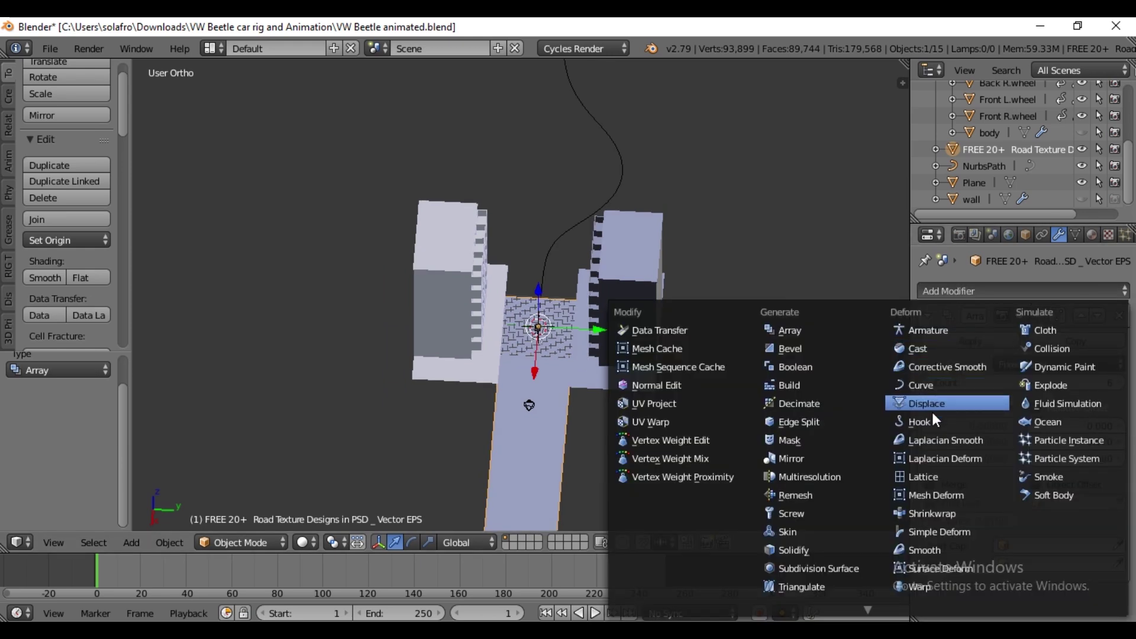
{"action": "left_click", "coordinate": [929, 385]}
{"action": "scroll", "coordinate": [978, 509], "scroll_direction": "down", "scroll_amount": 5}
{"action": "left_click", "coordinate": [970, 563]}
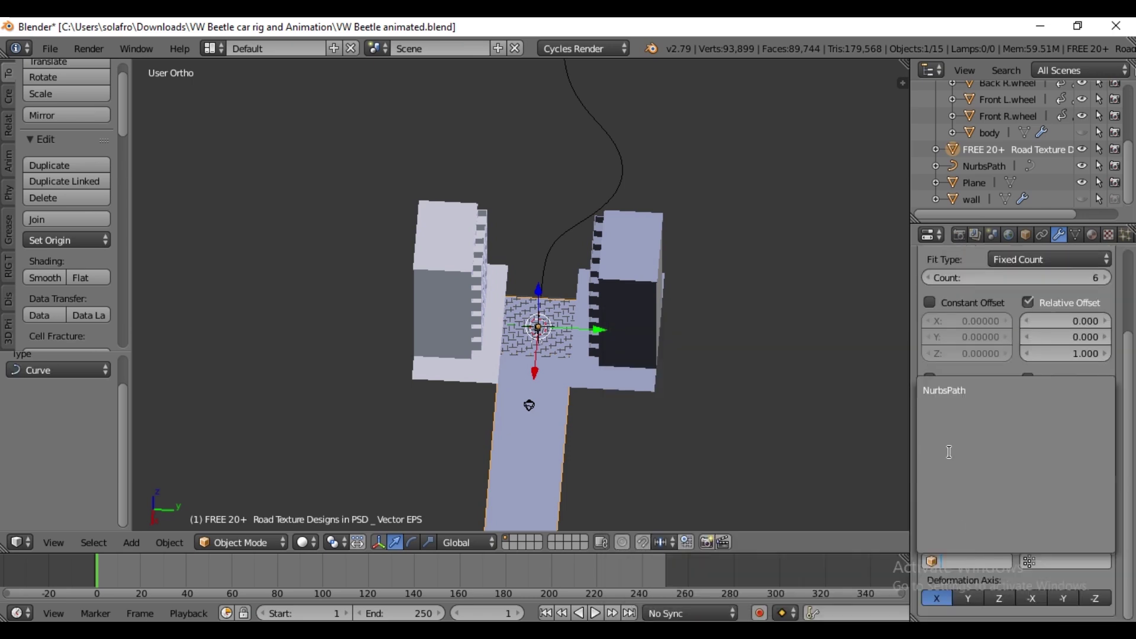
{"action": "left_click", "coordinate": [945, 392]}
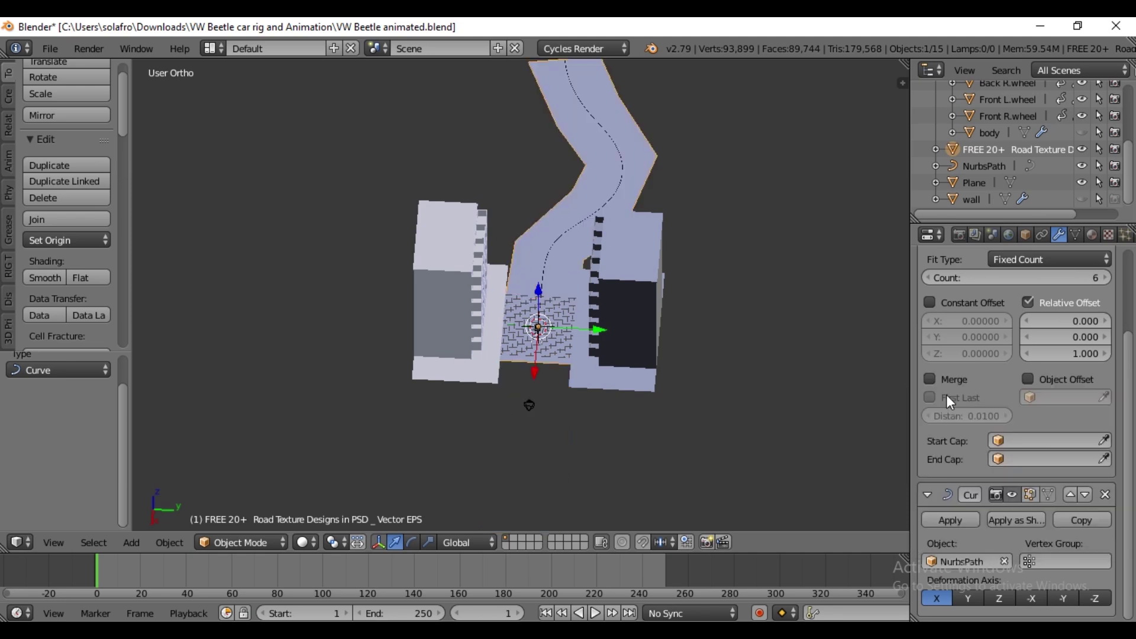
Raise the Array modifier count from 6 to 8.
{"action": "scroll", "coordinate": [456, 299], "scroll_direction": "down", "scroll_amount": 3}
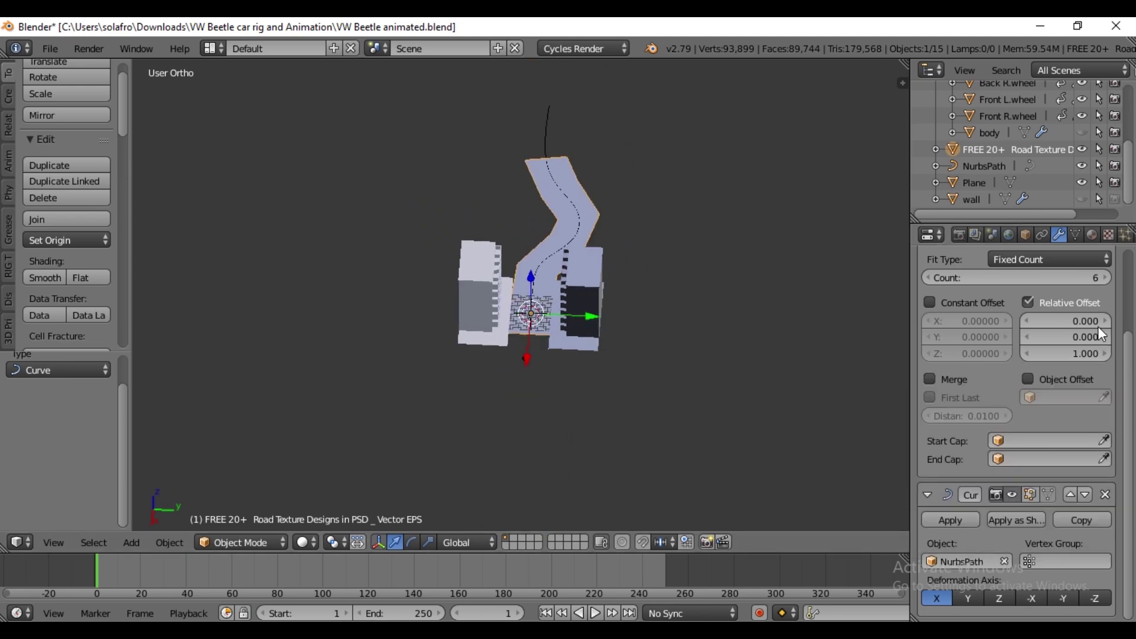
{"action": "left_click", "coordinate": [1104, 278]}
{"action": "left_click", "coordinate": [1103, 278]}
{"action": "scroll", "coordinate": [531, 126], "scroll_direction": "up", "scroll_amount": 2}
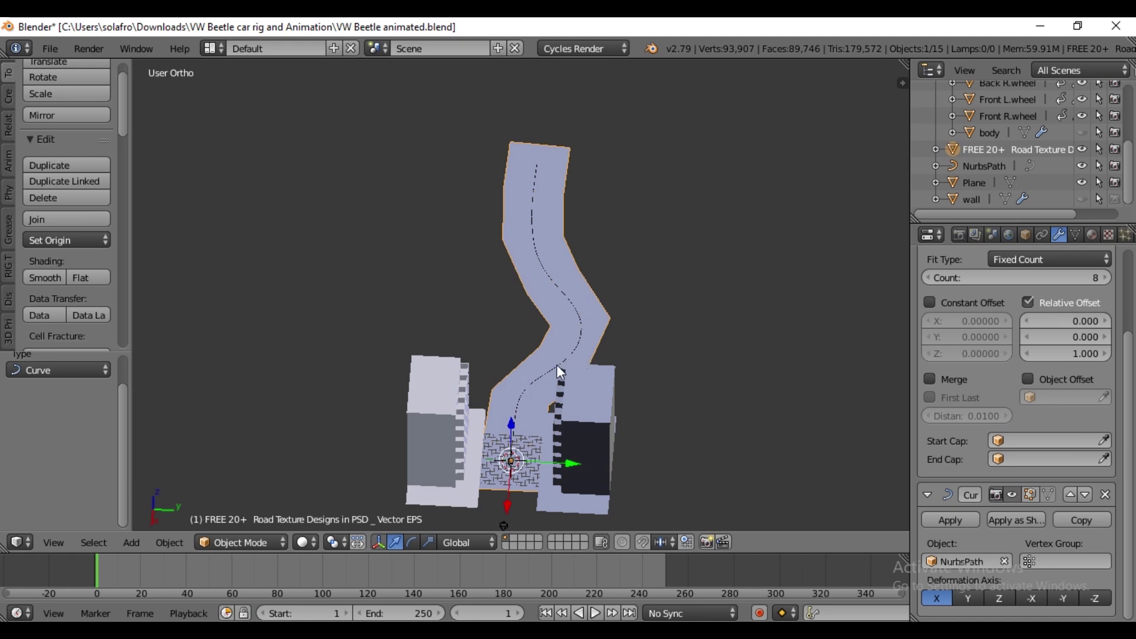
Subdivide the road mesh with 10 cuts in Edit Mode, then return to Object Mode.
{"action": "key", "text": "Tab"}
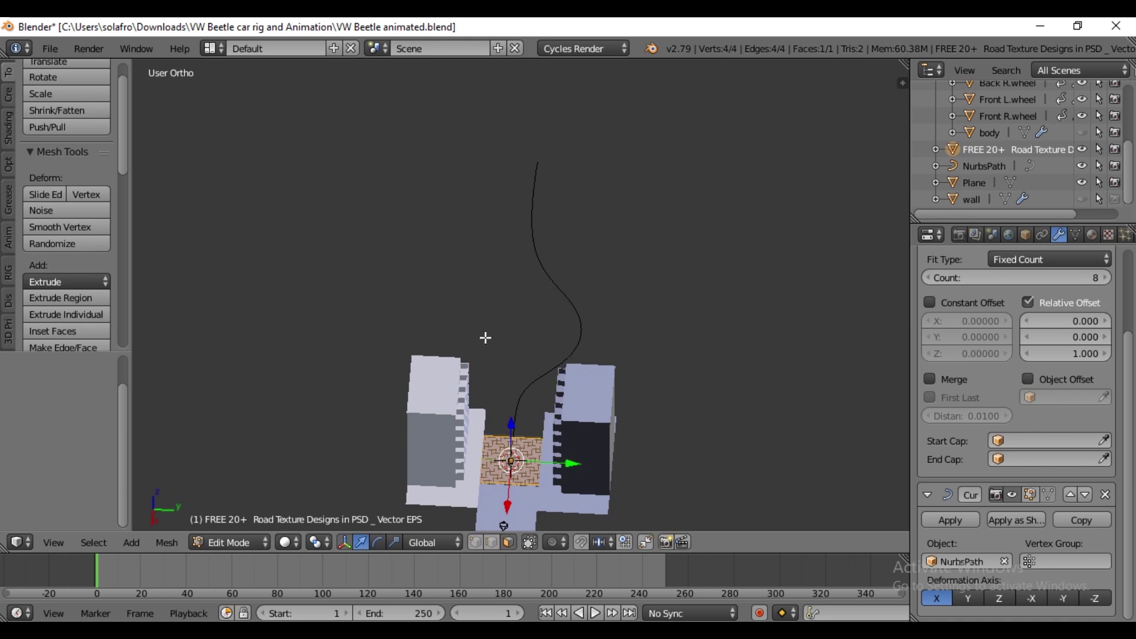
{"action": "key", "text": "w"}
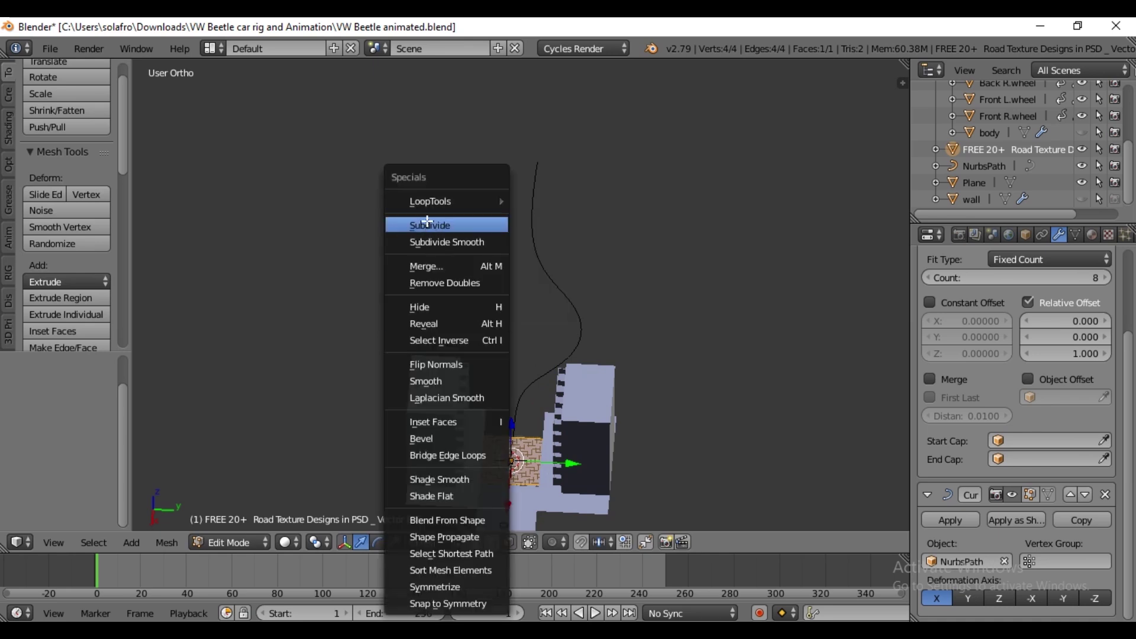
{"action": "left_click", "coordinate": [426, 221]}
{"action": "middle_click_drag", "start_coordinate": [545, 372], "coordinate": [559, 418]}
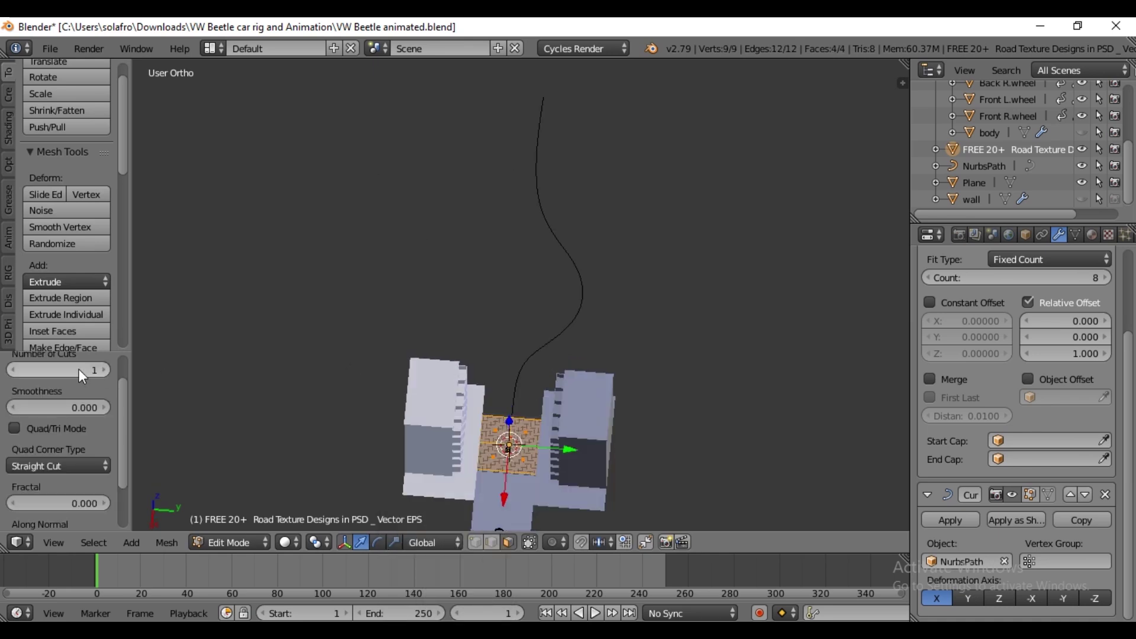
{"action": "left_click", "coordinate": [80, 368]}
{"action": "type", "text": "10"}
{"action": "key", "text": "Return"}
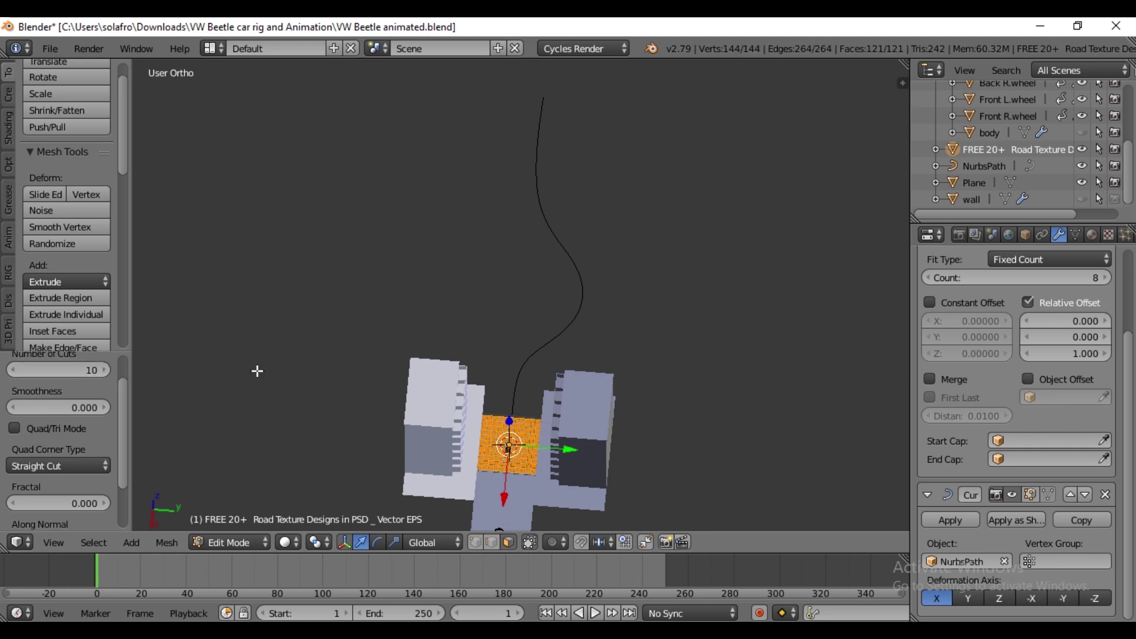
{"action": "key", "text": "Tab"}
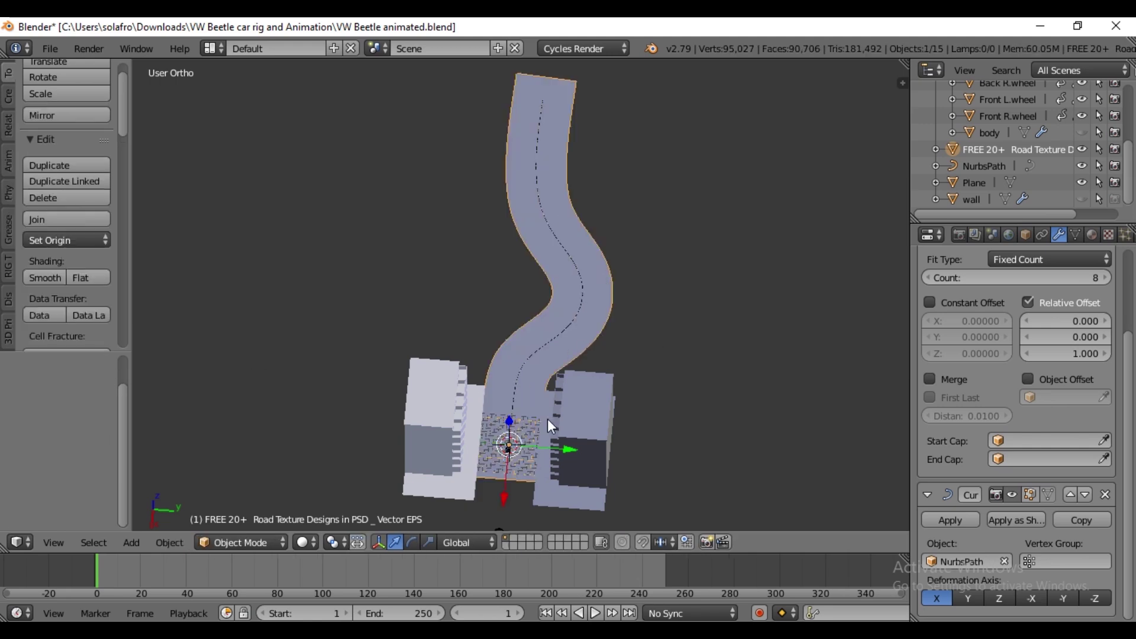
{"action": "middle_click_drag", "start_coordinate": [557, 417], "coordinate": [525, 452]}
Add an Array modifier to the buildings Plane and raise its count to 6.
{"action": "right_click", "coordinate": [436, 464]}
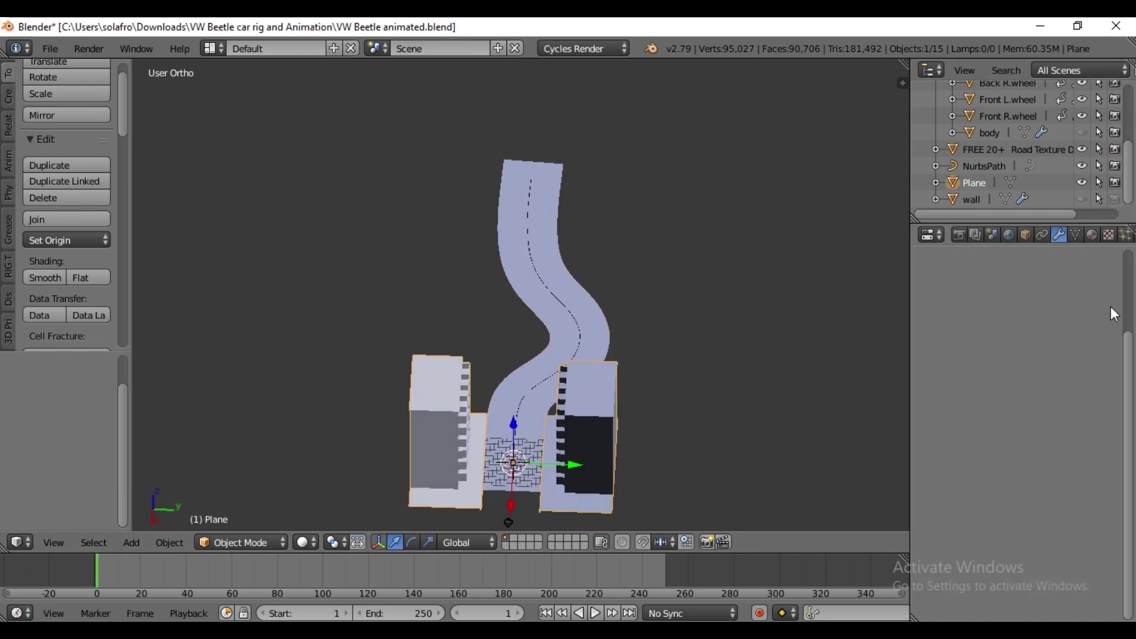
{"action": "left_click", "coordinate": [1007, 291]}
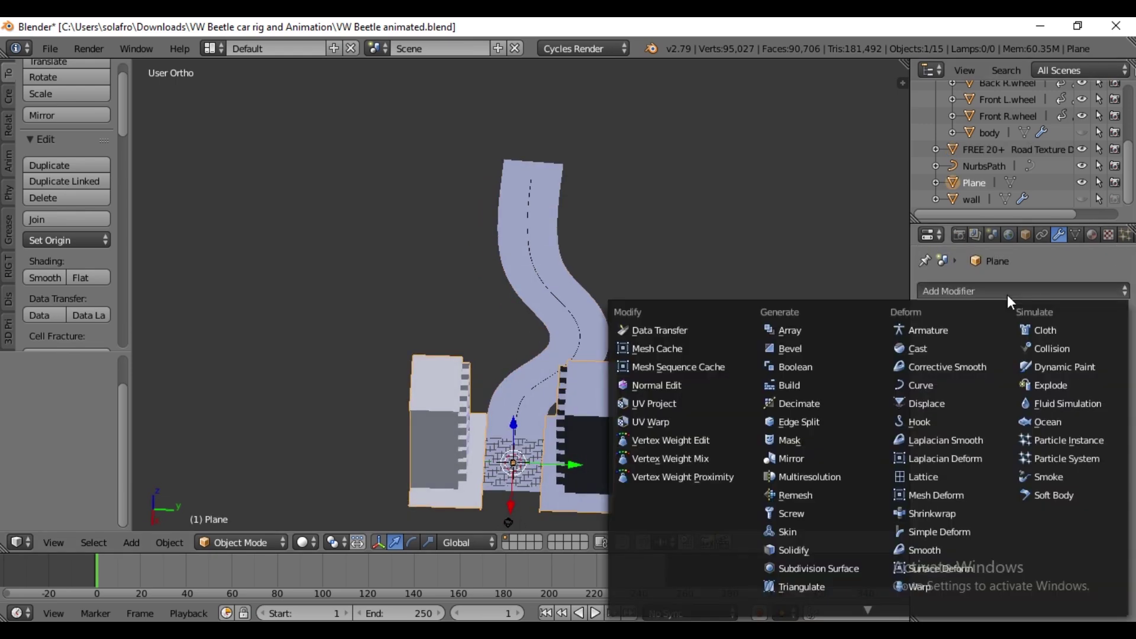
{"action": "left_click", "coordinate": [793, 331]}
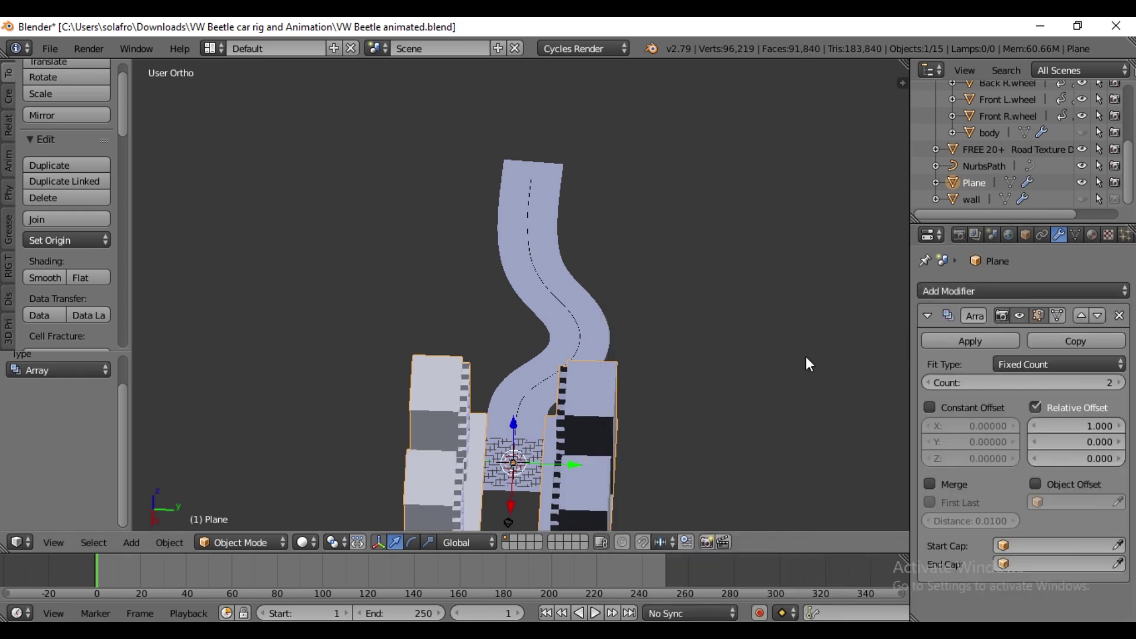
{"action": "scroll", "coordinate": [584, 400], "scroll_direction": "down", "scroll_amount": 2}
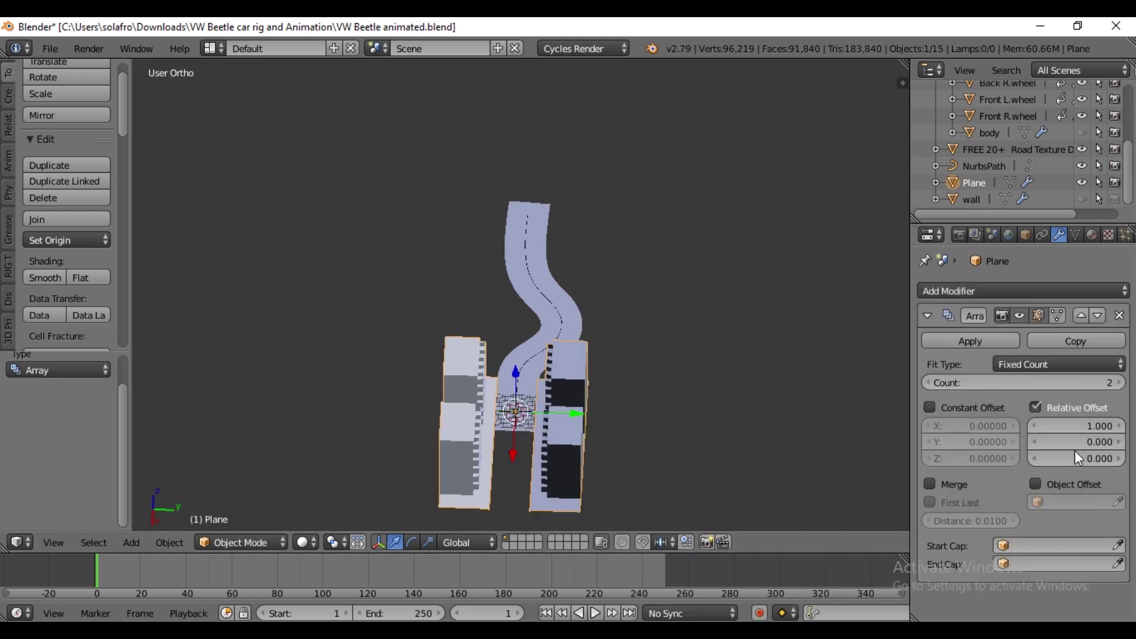
{"action": "left_click", "coordinate": [1118, 383]}
{"action": "left_click", "coordinate": [1119, 383]}
{"action": "scroll", "coordinate": [653, 403], "scroll_direction": "down", "scroll_amount": 2}
{"action": "left_click", "coordinate": [1119, 383]}
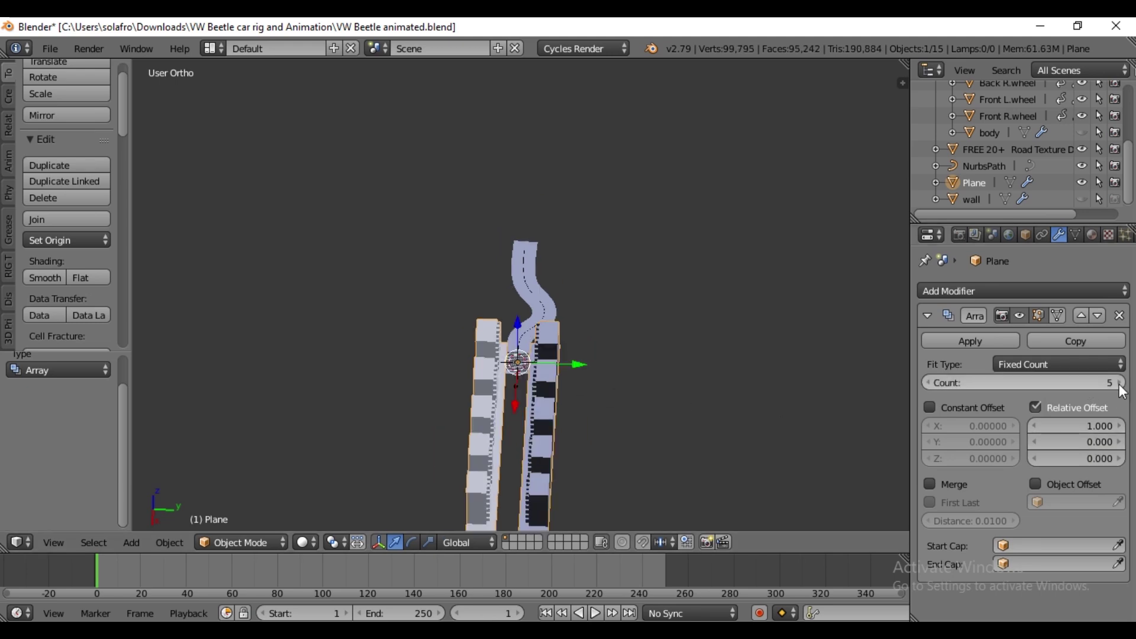
{"action": "left_click", "coordinate": [1118, 383]}
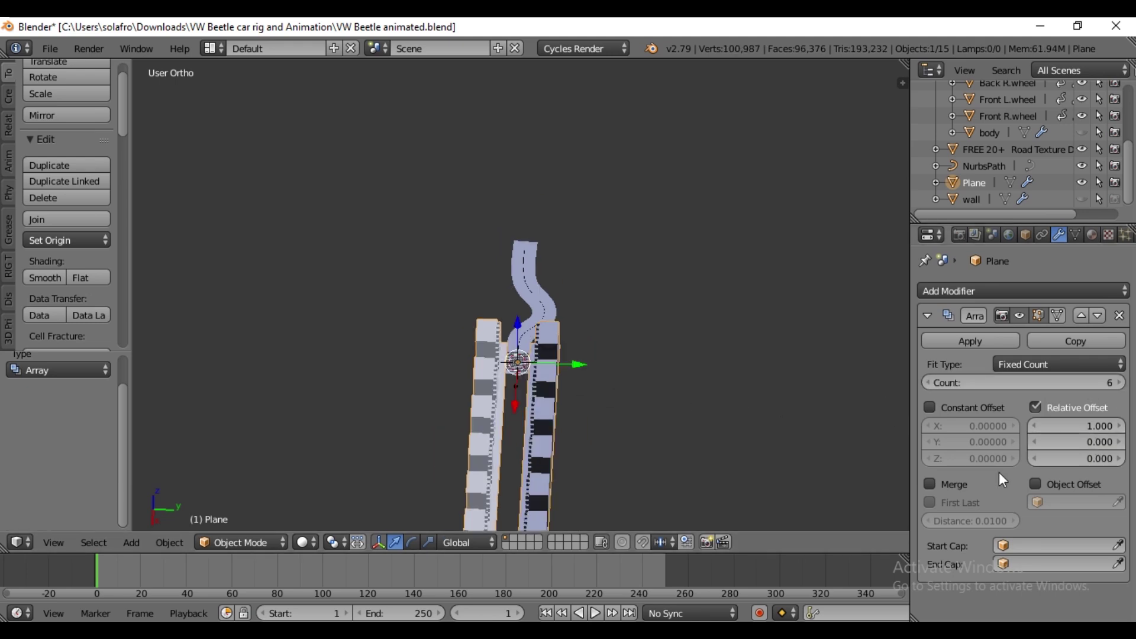
Add a Curve modifier to the buildings with NurbsPath as the deforming curve.
{"action": "left_click", "coordinate": [1016, 293]}
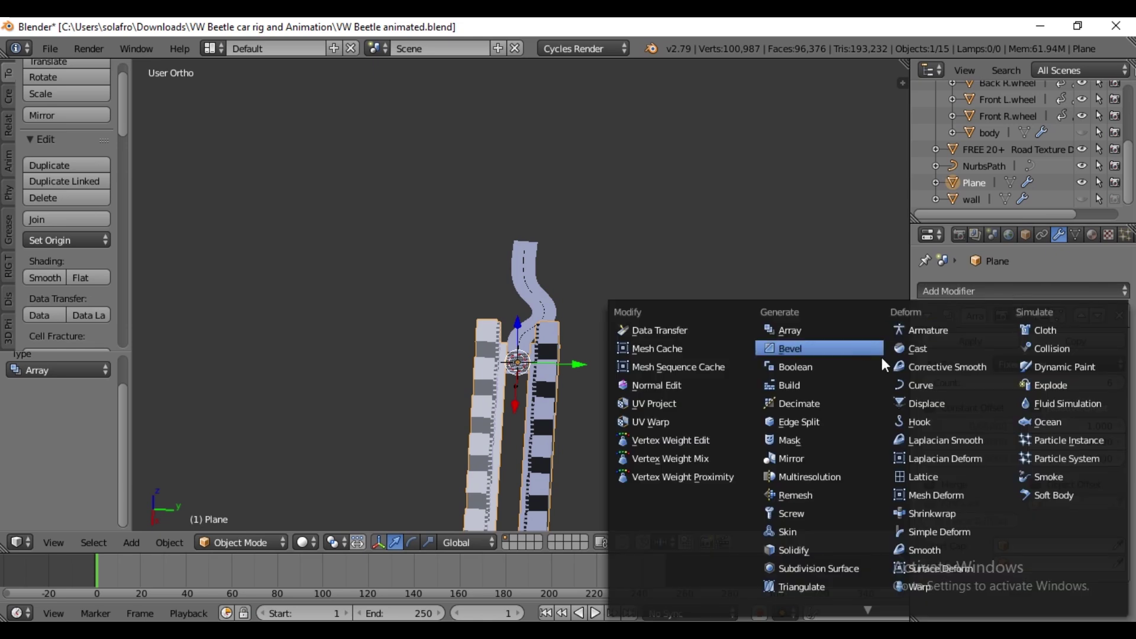
{"action": "left_click", "coordinate": [923, 386]}
{"action": "scroll", "coordinate": [987, 465], "scroll_direction": "down", "scroll_amount": 4}
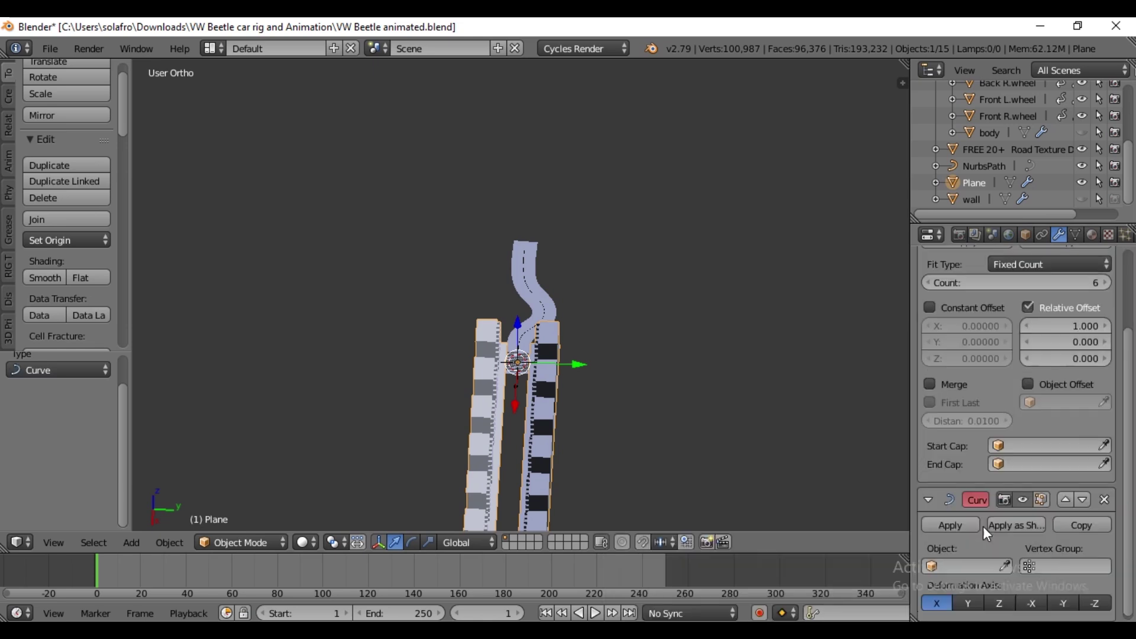
{"action": "left_click", "coordinate": [980, 560]}
{"action": "left_click", "coordinate": [942, 391]}
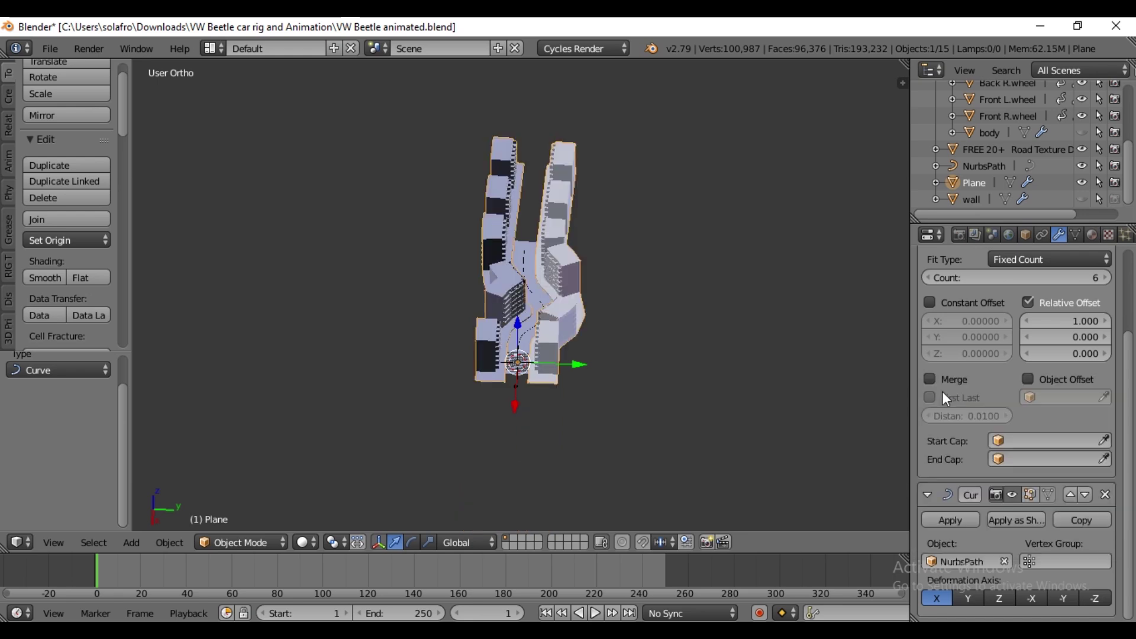
Lower the array count to 4 and start sliding the buildings along X.
{"action": "left_click", "coordinate": [927, 278]}
{"action": "left_click", "coordinate": [927, 277]}
{"action": "key", "text": "g"}
{"action": "key", "text": "x"}
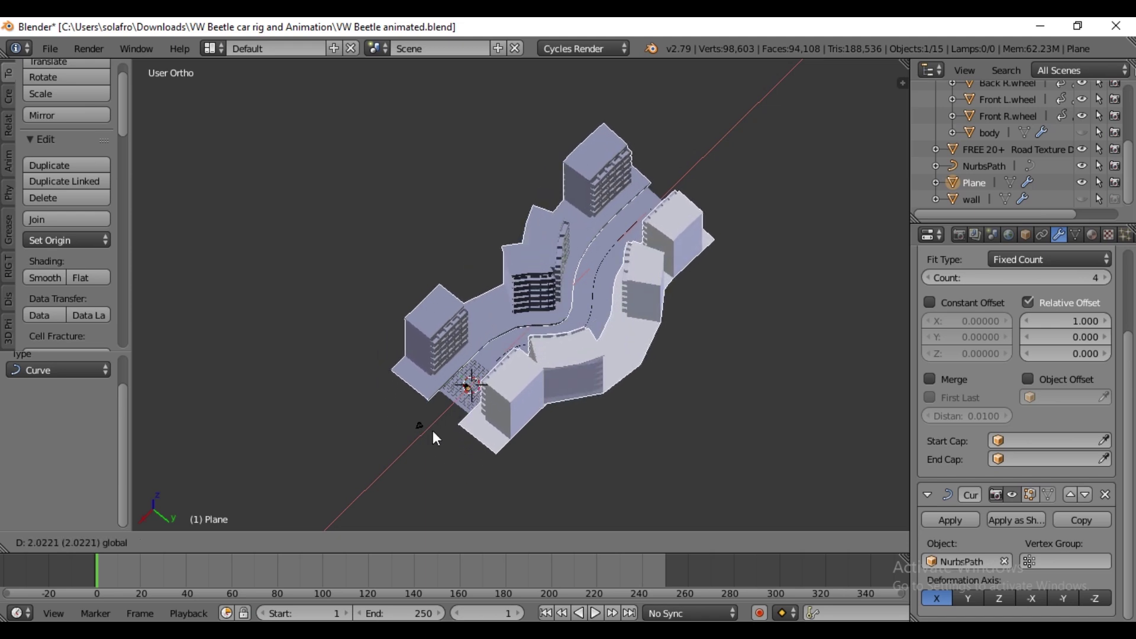
Confirm the buildings' new X position and set the array count back to 5.
{"action": "left_click", "coordinate": [432, 431]}
{"action": "left_click", "coordinate": [1104, 277]}
{"action": "scroll", "coordinate": [515, 391], "scroll_direction": "up", "scroll_amount": 3}
{"action": "middle_click_drag", "start_coordinate": [555, 353], "coordinate": [559, 404]}
{"action": "scroll", "coordinate": [560, 403], "scroll_direction": "down", "scroll_amount": 3}
{"action": "scroll", "coordinate": [560, 403], "scroll_direction": "up", "scroll_amount": 1}
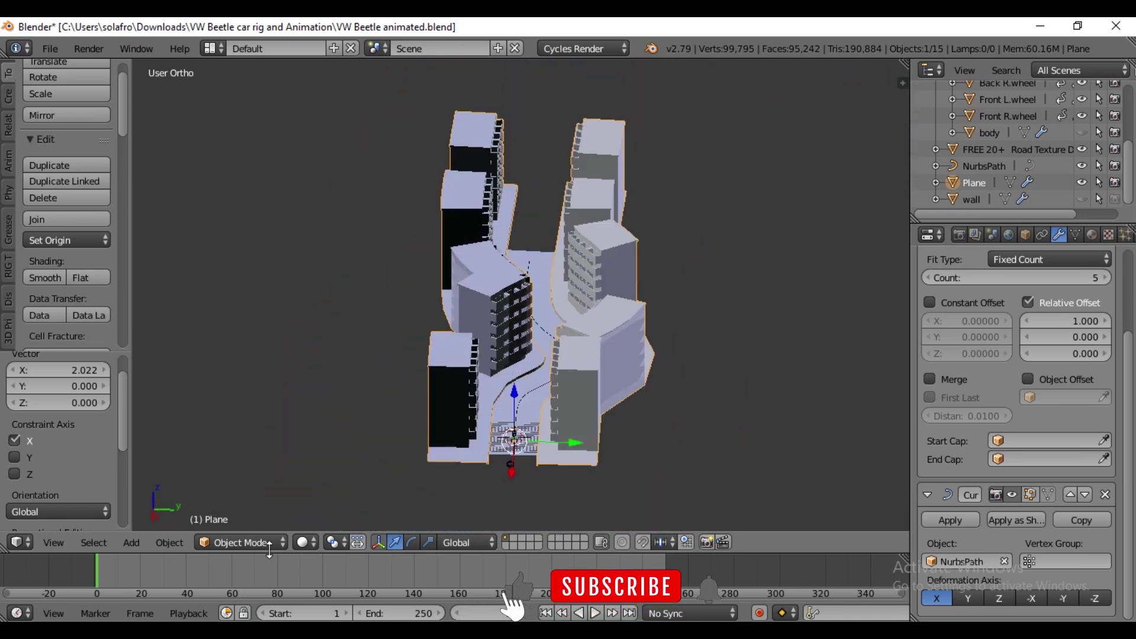
Look through the scene camera and unhide the car body.
{"action": "left_click", "coordinate": [64, 541]}
{"action": "left_click", "coordinate": [98, 484]}
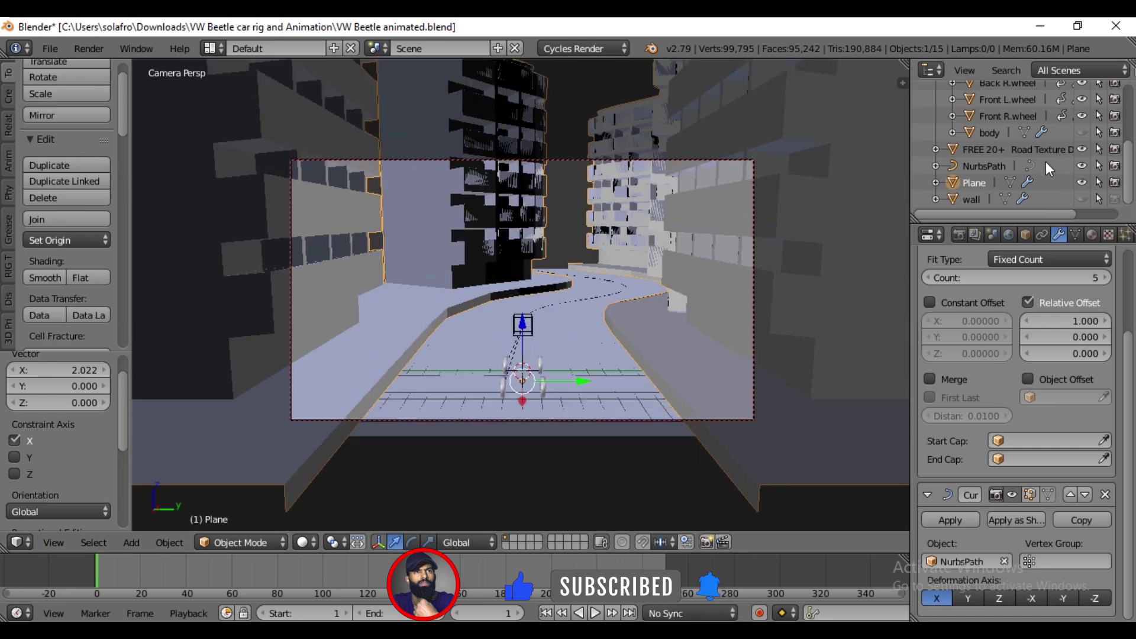
{"action": "left_click", "coordinate": [1082, 132]}
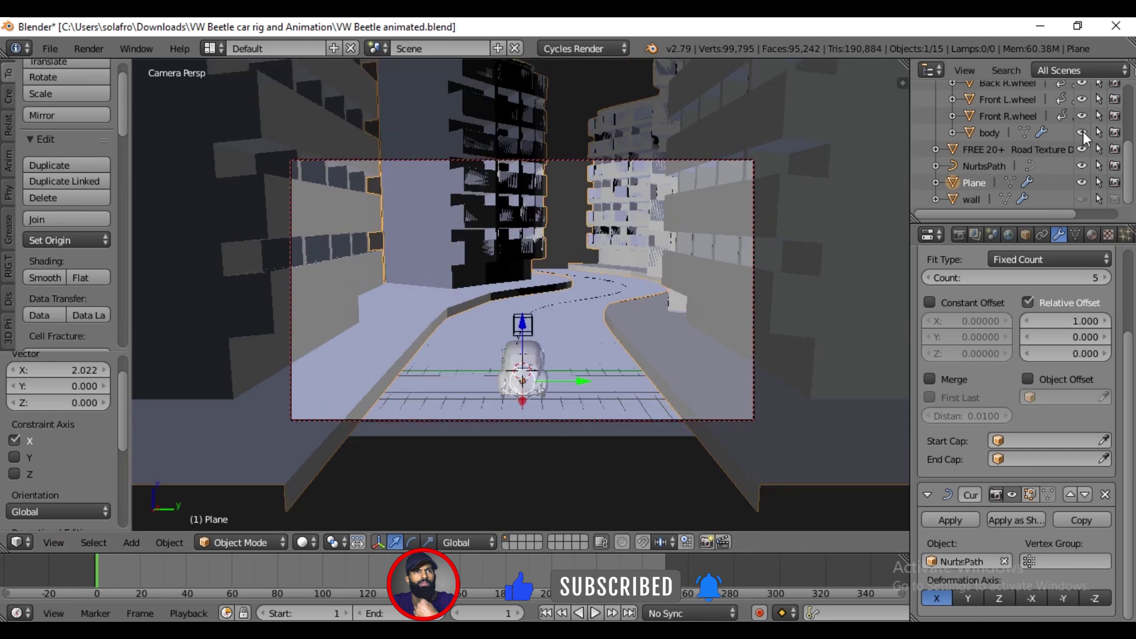
Preview the scene in Rendered shading, then switch back to Solid.
{"action": "left_click", "coordinate": [305, 542]}
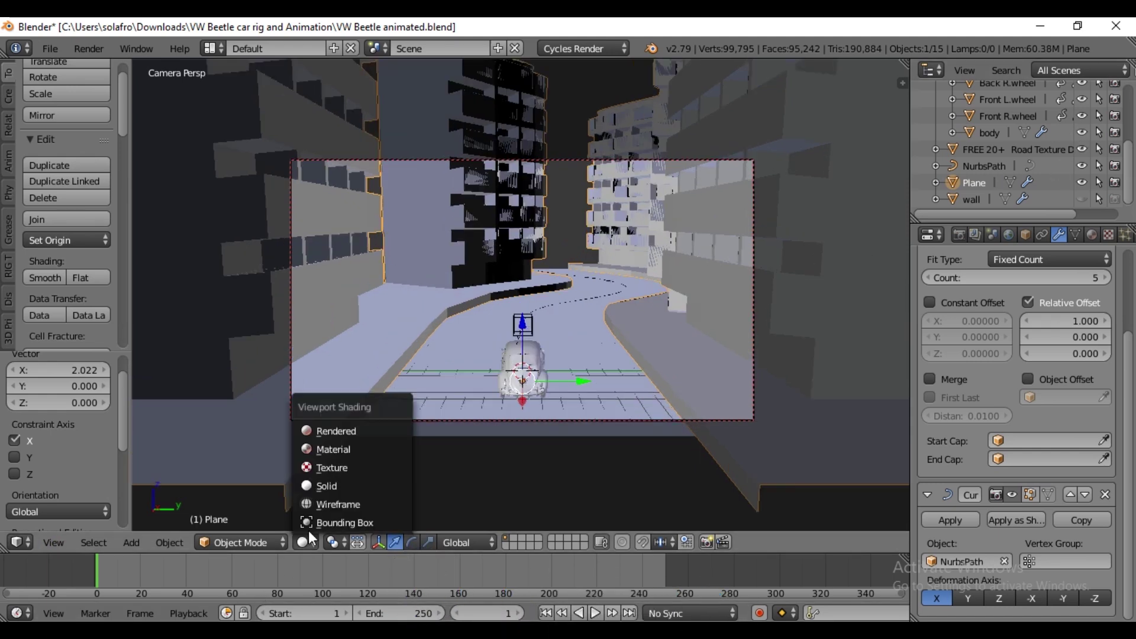
{"action": "left_click", "coordinate": [349, 432]}
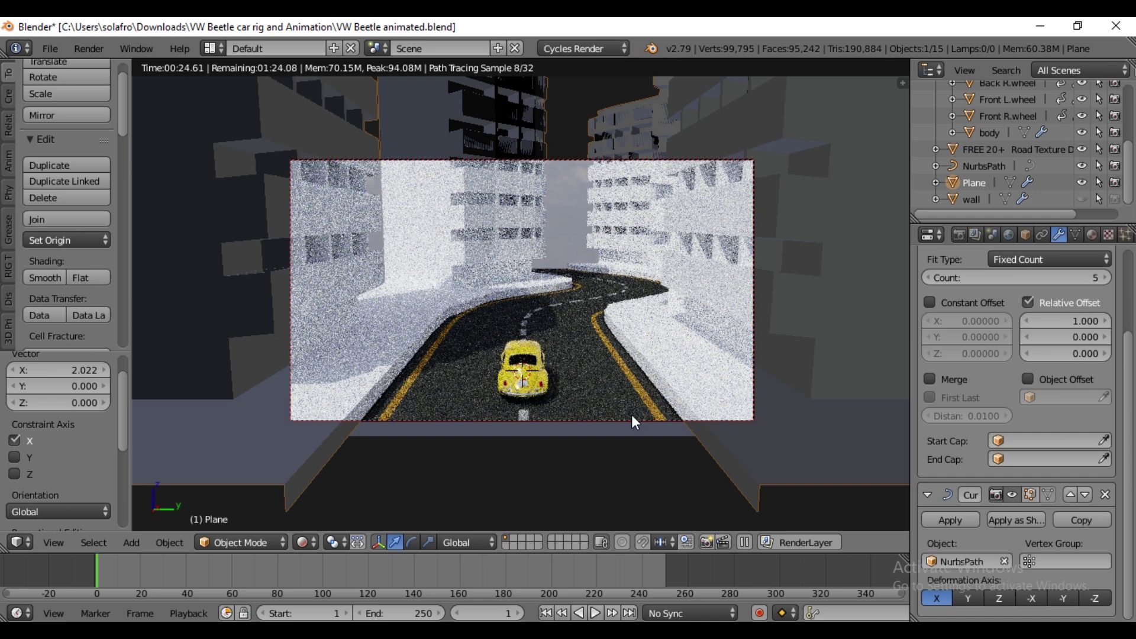
{"action": "left_click", "coordinate": [303, 543]}
{"action": "left_click", "coordinate": [330, 482]}
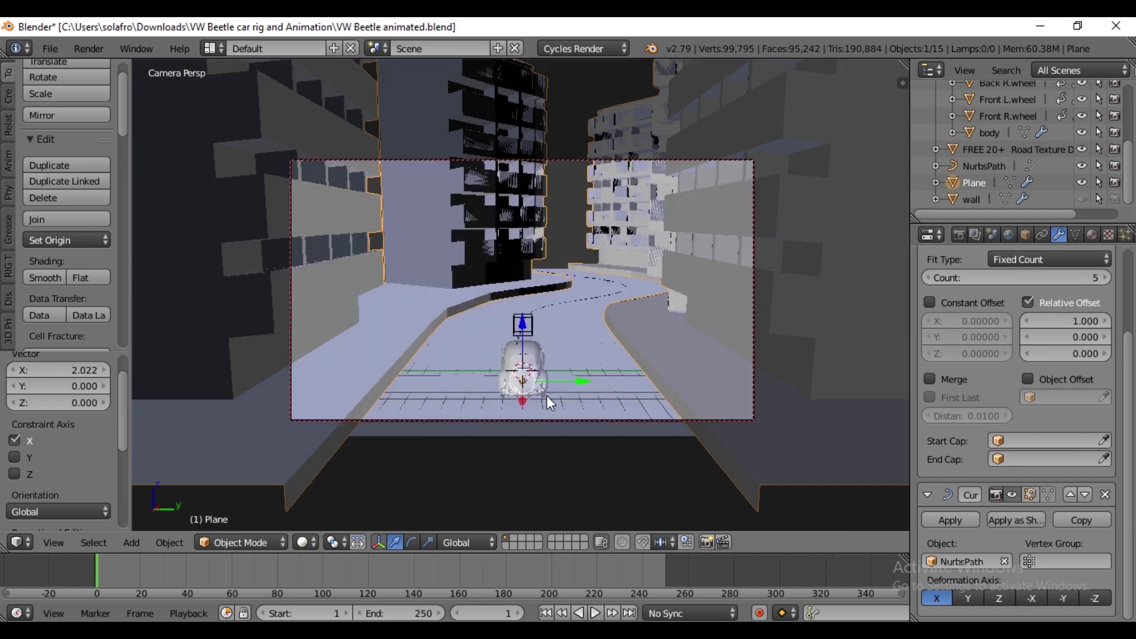
Leave the camera view and hide the buildings Plane.
{"action": "middle_click_drag", "start_coordinate": [612, 361], "coordinate": [553, 316]}
{"action": "scroll", "coordinate": [543, 395], "scroll_direction": "up", "scroll_amount": 2}
{"action": "scroll", "coordinate": [551, 315], "scroll_direction": "up", "scroll_amount": 2}
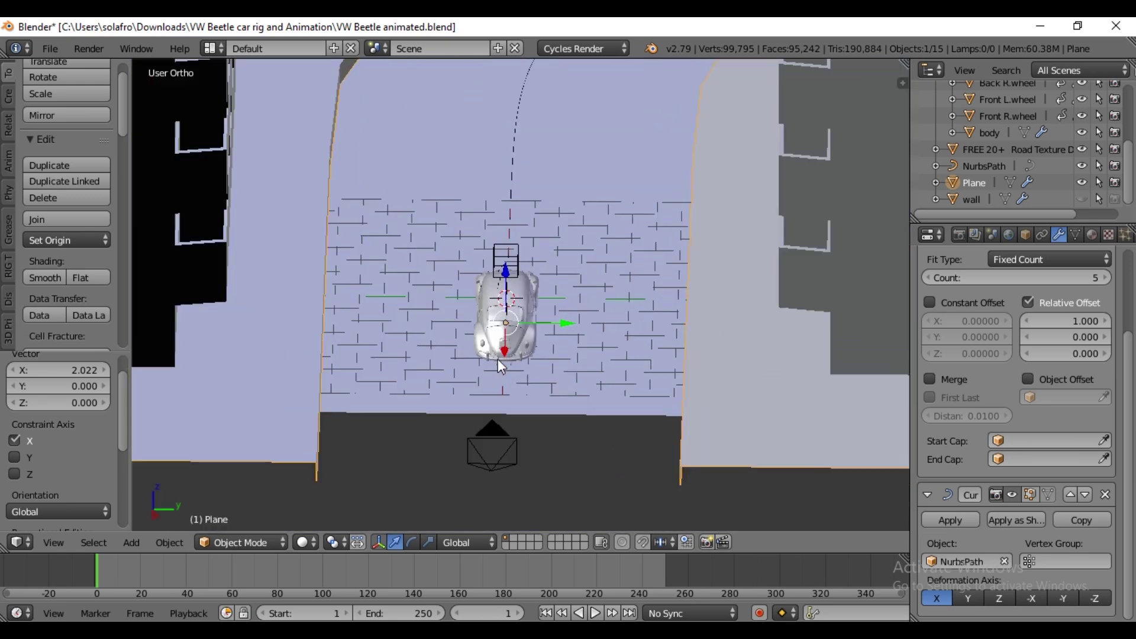
{"action": "middle_click_drag", "start_coordinate": [507, 364], "coordinate": [527, 414]}
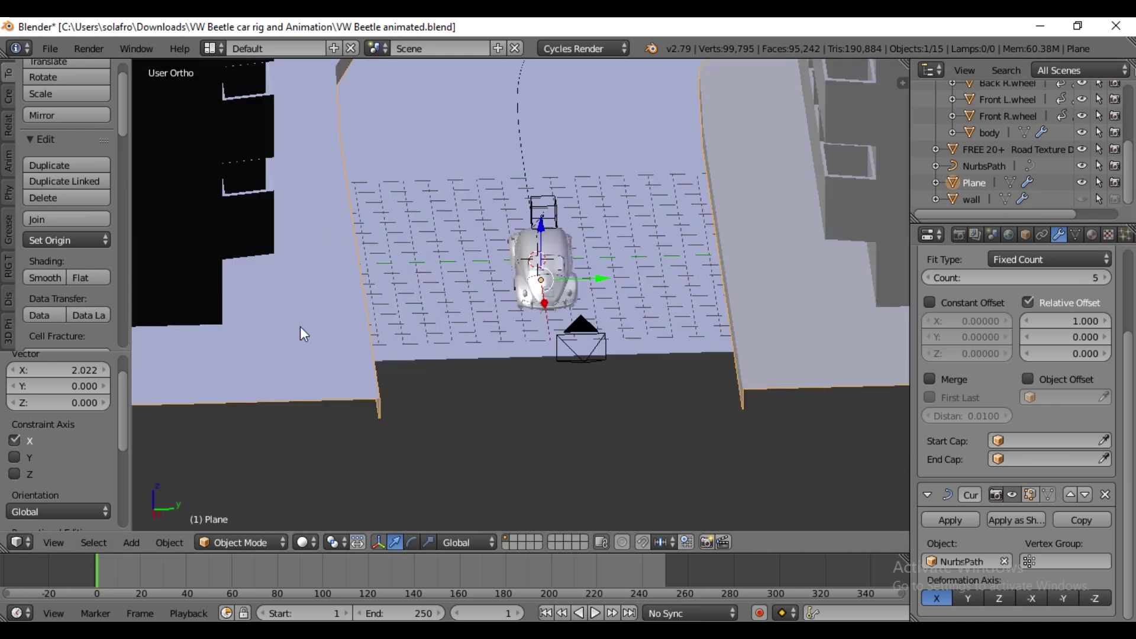
{"action": "key", "text": "h"}
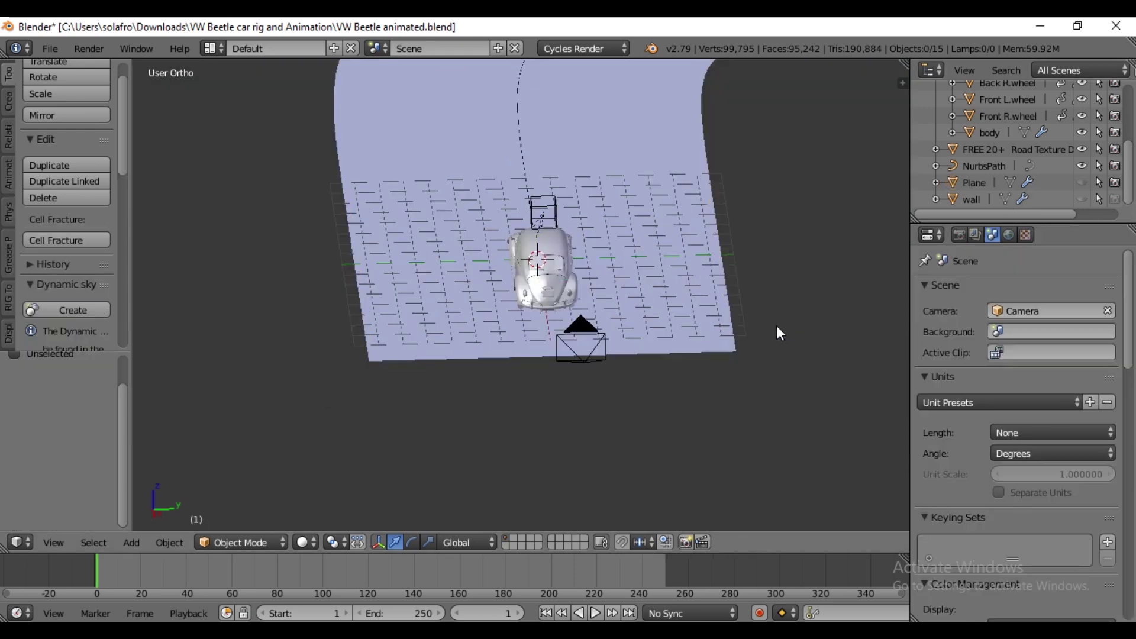
Orbit and zoom in on the side of the car and its front wheel.
{"action": "middle_click_drag", "start_coordinate": [655, 322], "coordinate": [406, 287]}
{"action": "scroll", "coordinate": [840, 370], "scroll_direction": "up", "scroll_amount": 2}
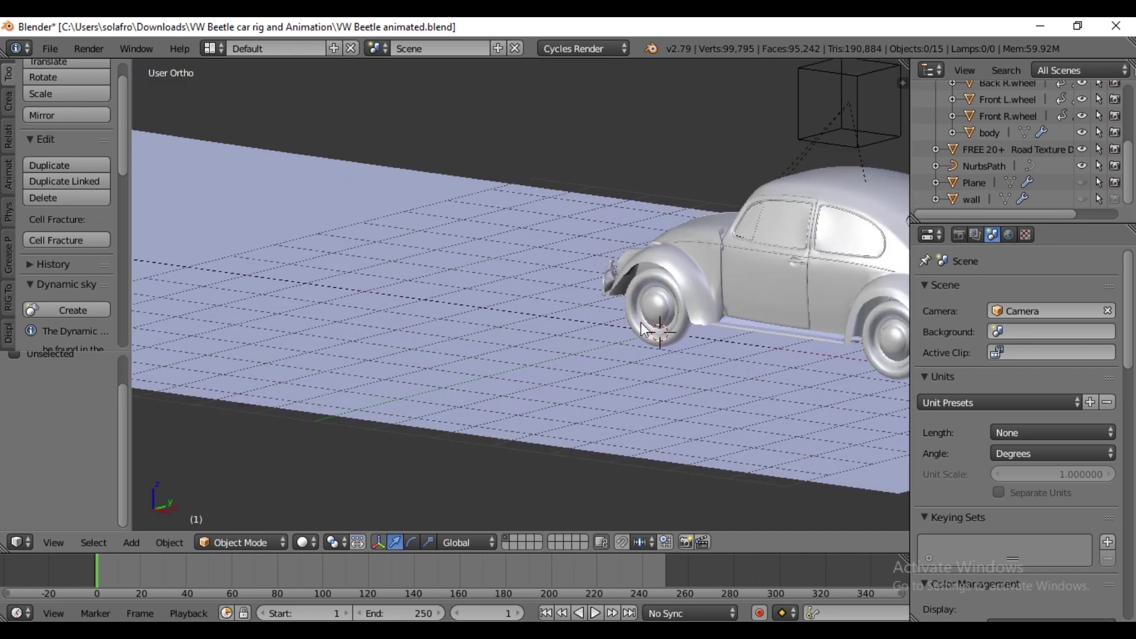
{"action": "scroll", "coordinate": [642, 335], "scroll_direction": "down", "scroll_amount": 4, "text": "ctrl"}
{"action": "scroll", "coordinate": [639, 346], "scroll_direction": "up", "scroll_amount": 4}
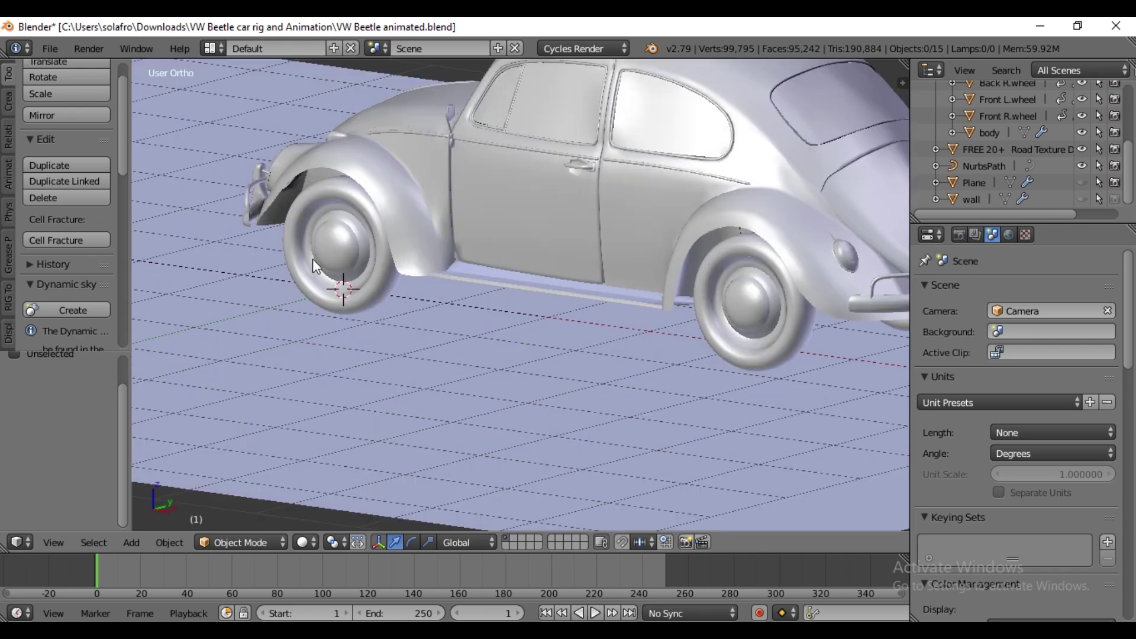
Delete the selected faces of the front wheel rim in Edit Mode.
{"action": "right_click", "coordinate": [329, 266]}
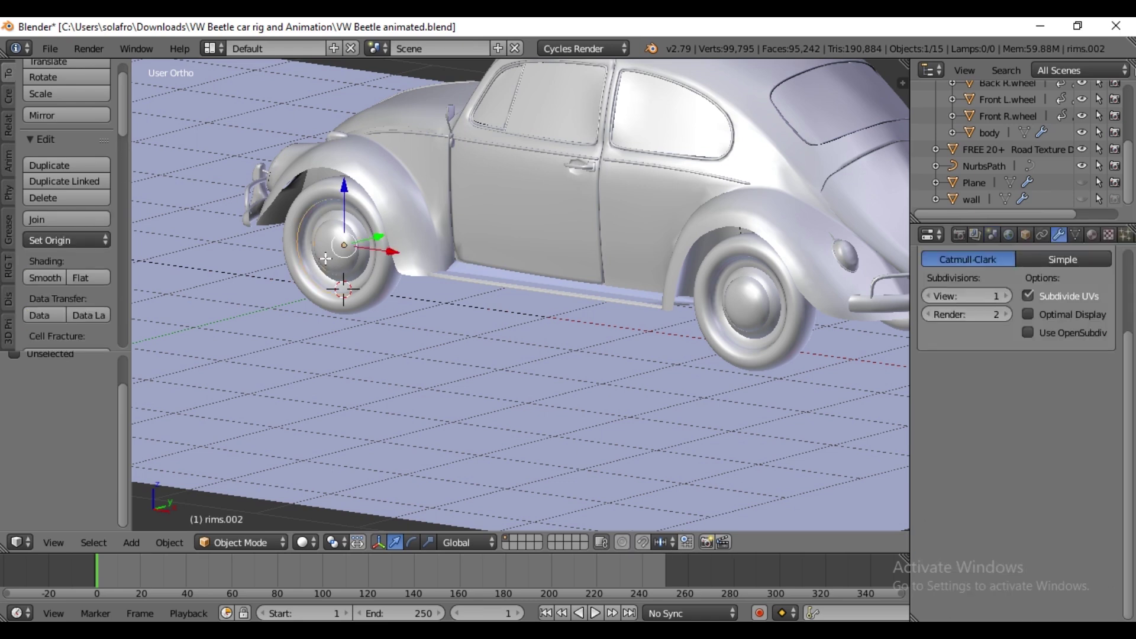
{"action": "key", "text": "Tab"}
{"action": "scroll", "coordinate": [289, 240], "scroll_direction": "up", "scroll_amount": 1}
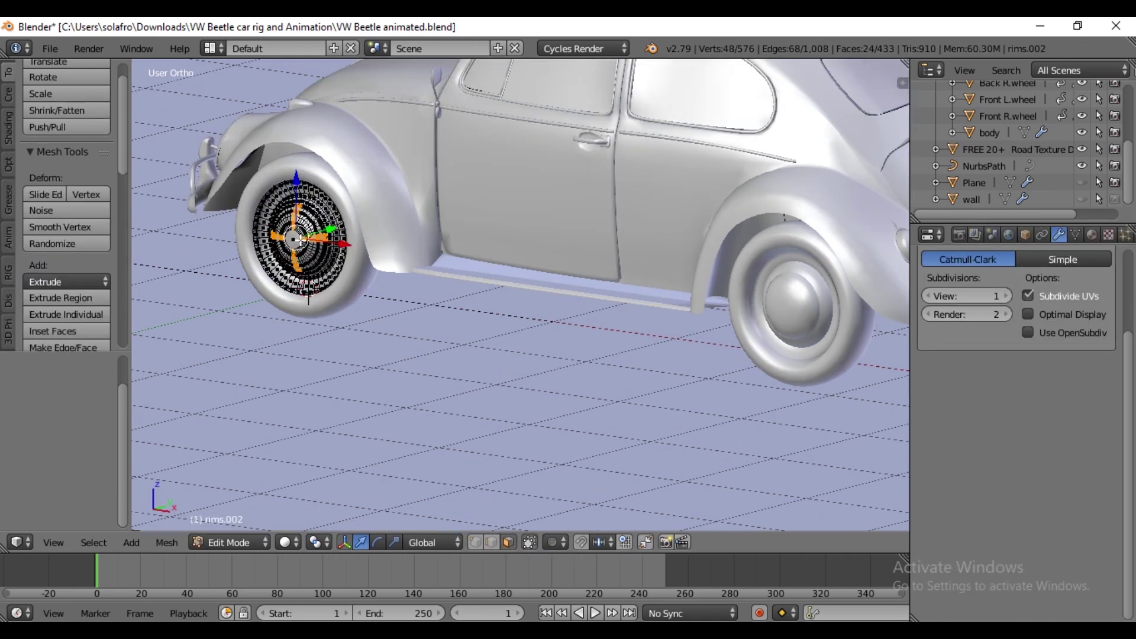
{"action": "scroll", "coordinate": [311, 254], "scroll_direction": "up", "scroll_amount": 1}
{"action": "key", "text": "x"}
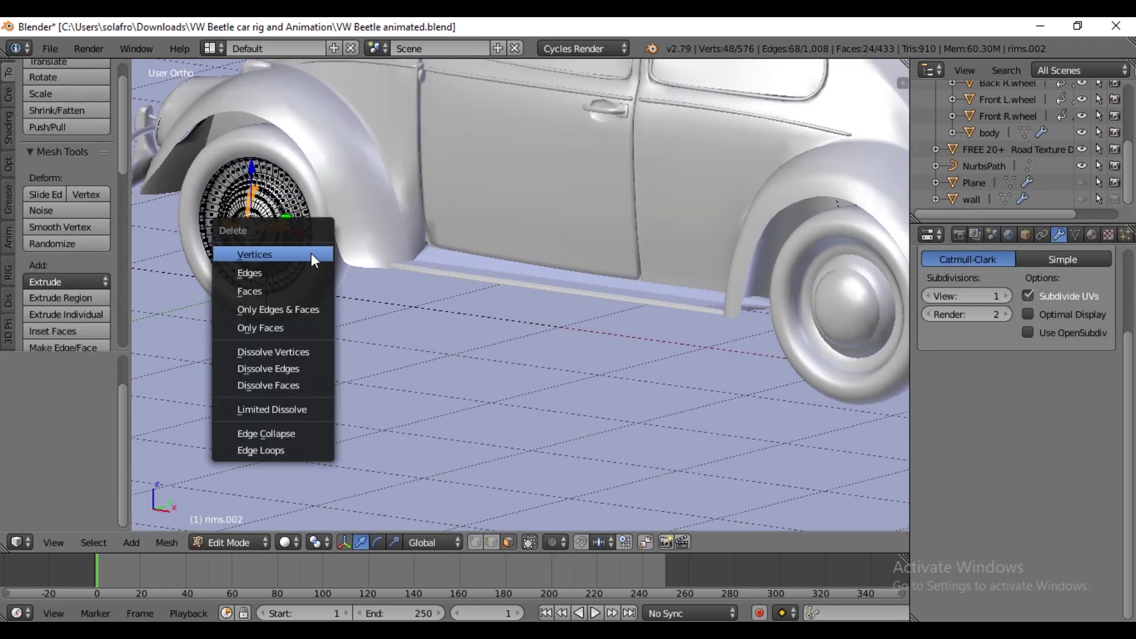
{"action": "left_click", "coordinate": [269, 289]}
{"action": "key", "text": "Tab"}
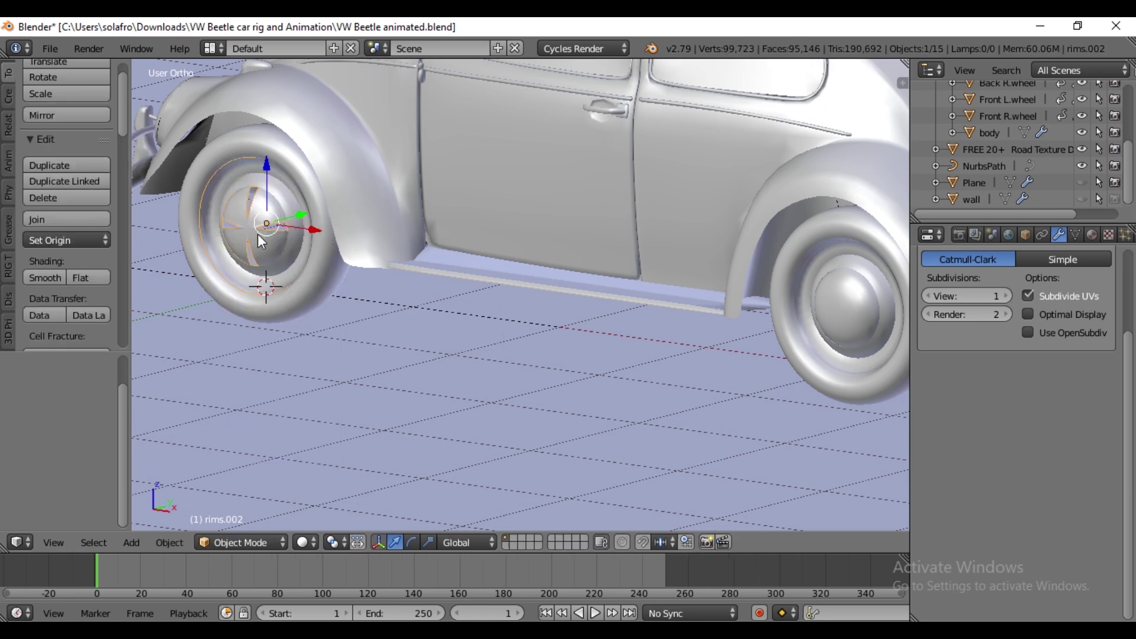
Delete the selected faces of the rear wheel rim the same way.
{"action": "right_click", "coordinate": [879, 315]}
{"action": "key", "text": "Tab"}
{"action": "key", "text": "x"}
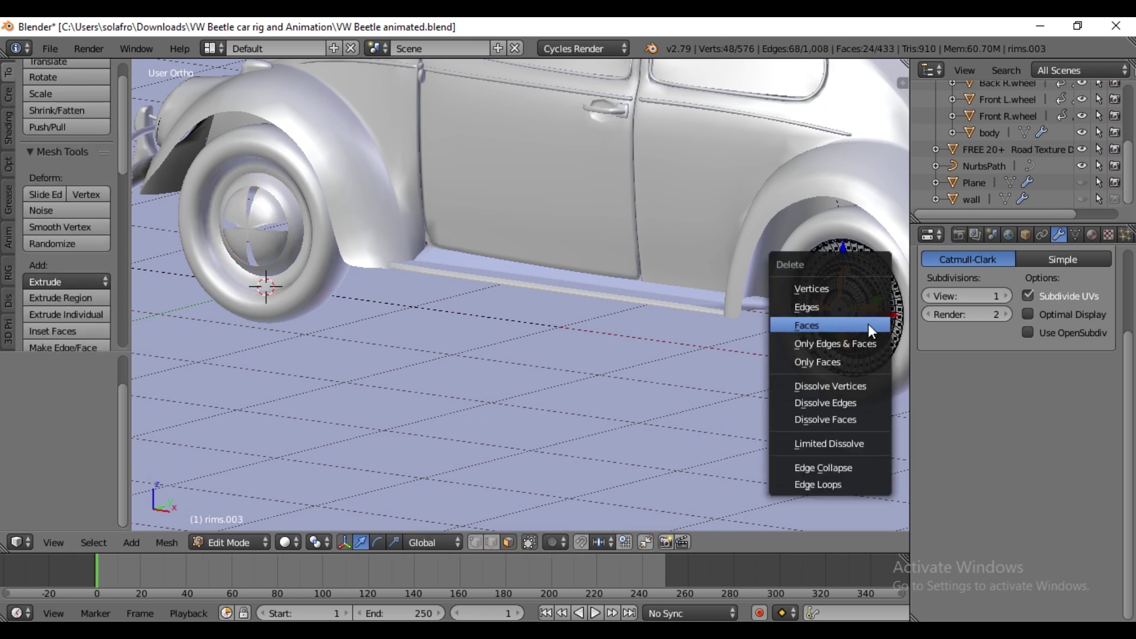
{"action": "left_click", "coordinate": [837, 326]}
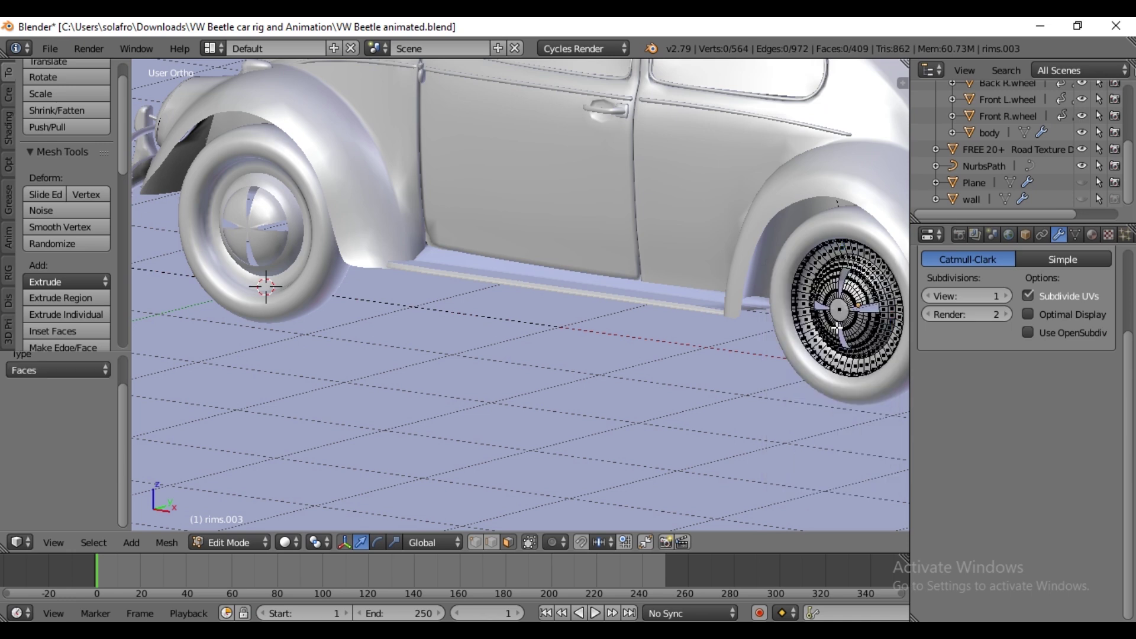
{"action": "key", "text": "Tab"}
{"action": "scroll", "coordinate": [553, 322], "scroll_direction": "down", "scroll_amount": 2}
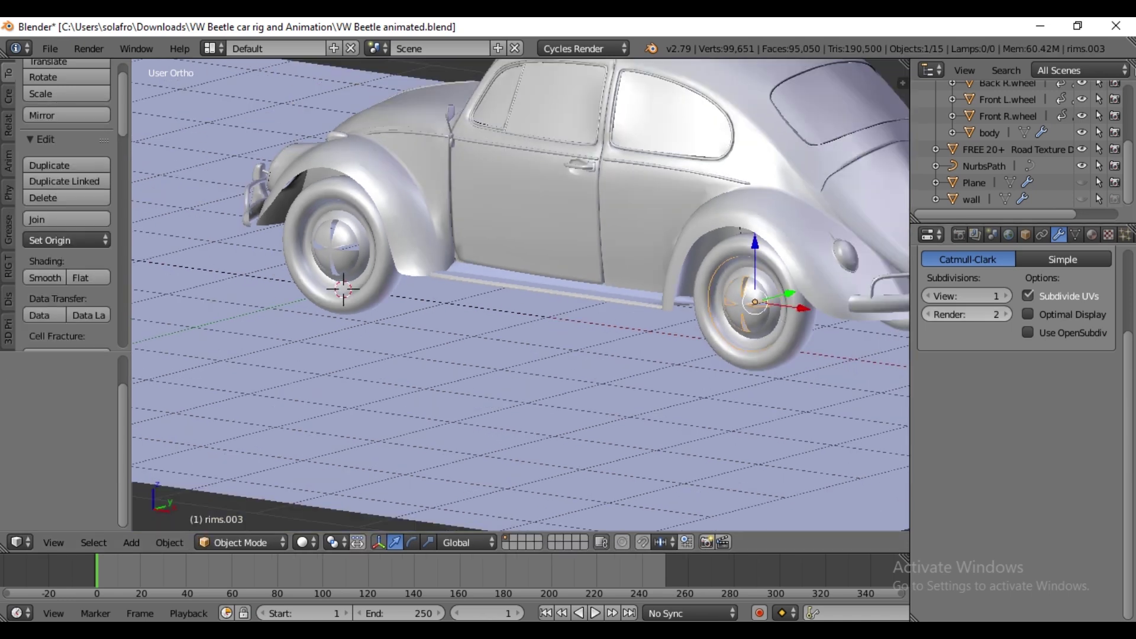
{"action": "scroll", "coordinate": [1027, 428], "scroll_direction": "up", "scroll_amount": 5}
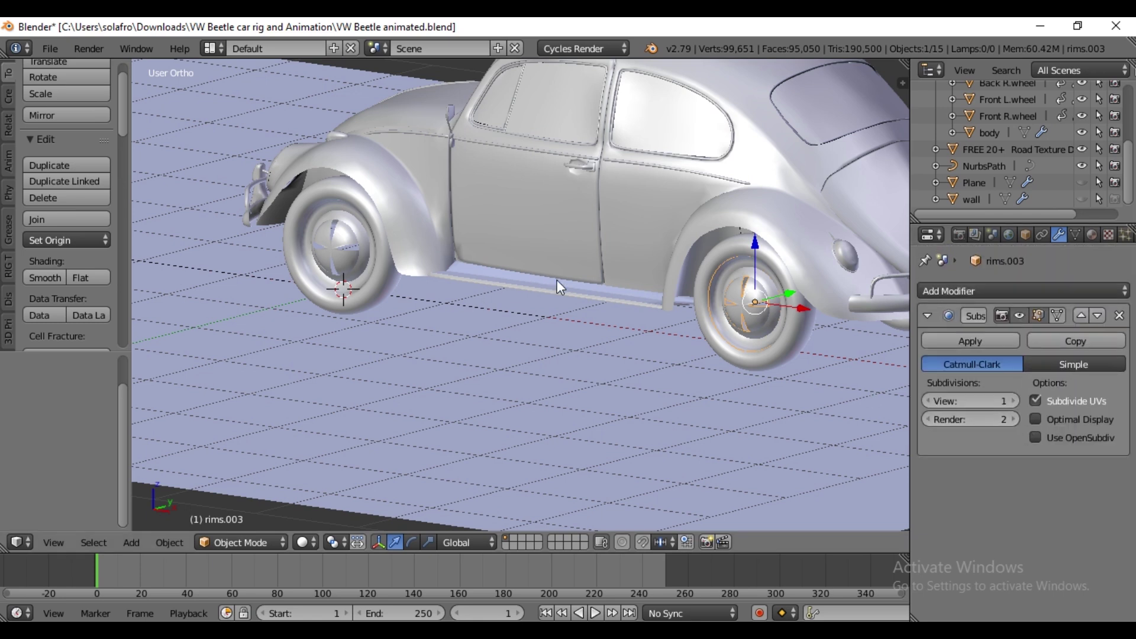
{"action": "scroll", "coordinate": [545, 277], "scroll_direction": "down", "scroll_amount": 1}
{"action": "scroll", "coordinate": [589, 292], "scroll_direction": "down", "scroll_amount": 2}
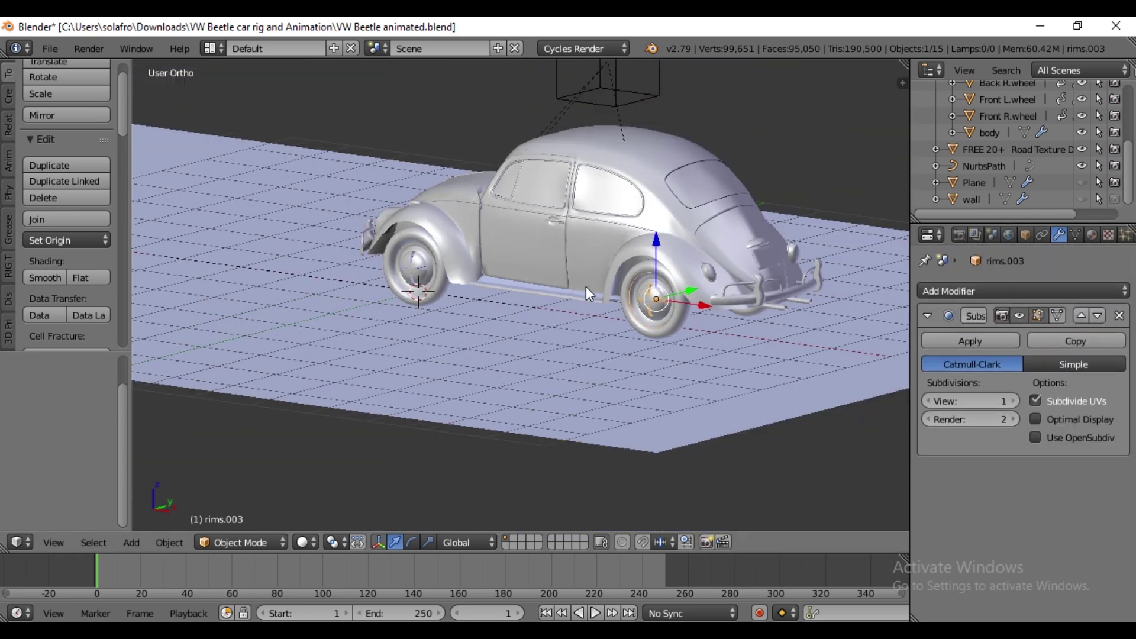
Give the Empty above the car a Follow Path constraint targeting NurbsPath.
{"action": "middle_click_drag", "start_coordinate": [589, 294], "coordinate": [626, 172]}
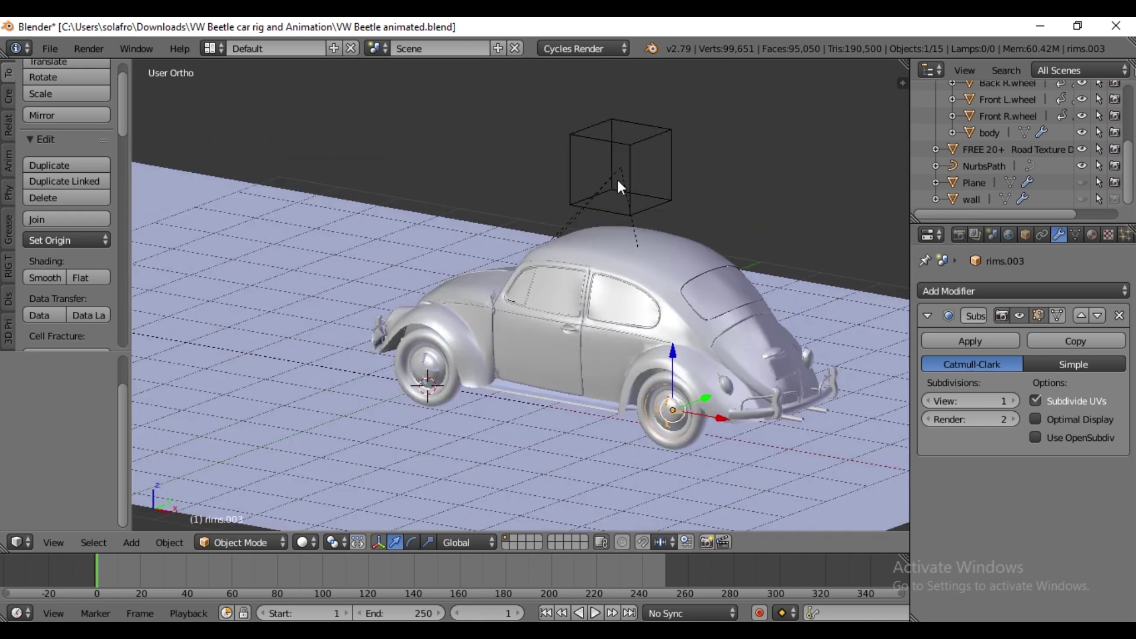
{"action": "right_click", "coordinate": [627, 161]}
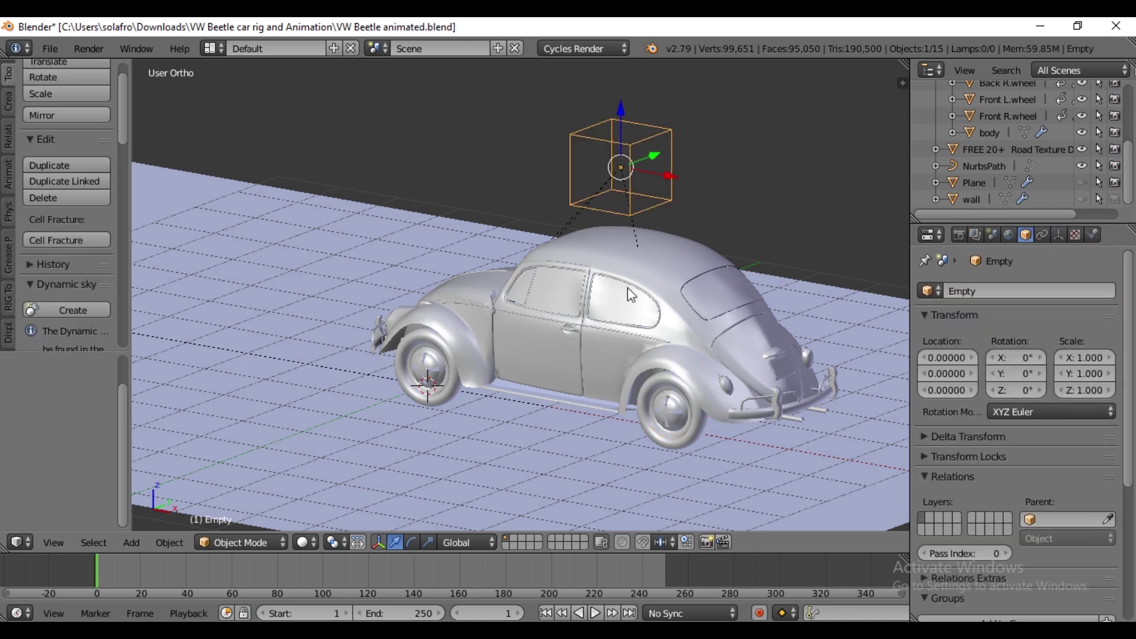
{"action": "left_click", "coordinate": [1044, 235]}
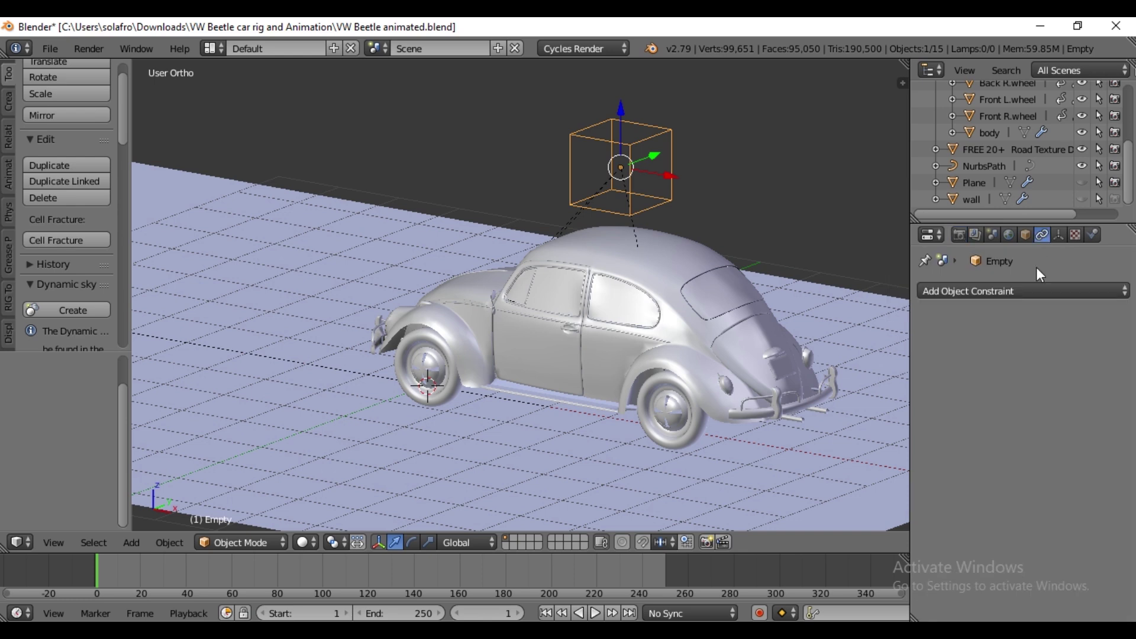
{"action": "left_click", "coordinate": [958, 291]}
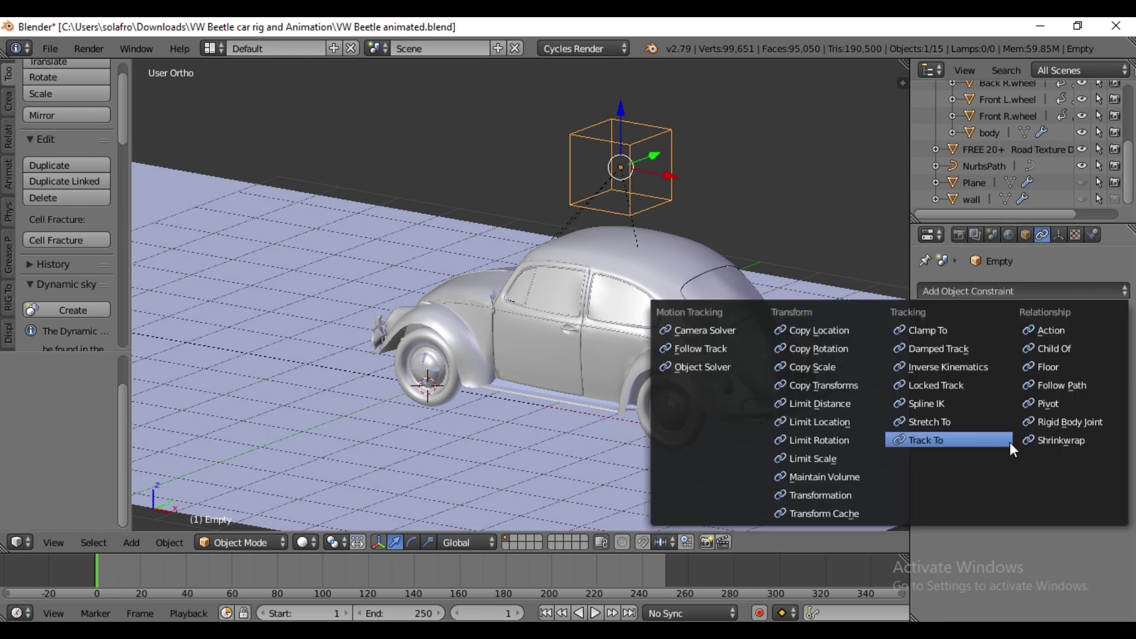
{"action": "left_click", "coordinate": [1046, 391]}
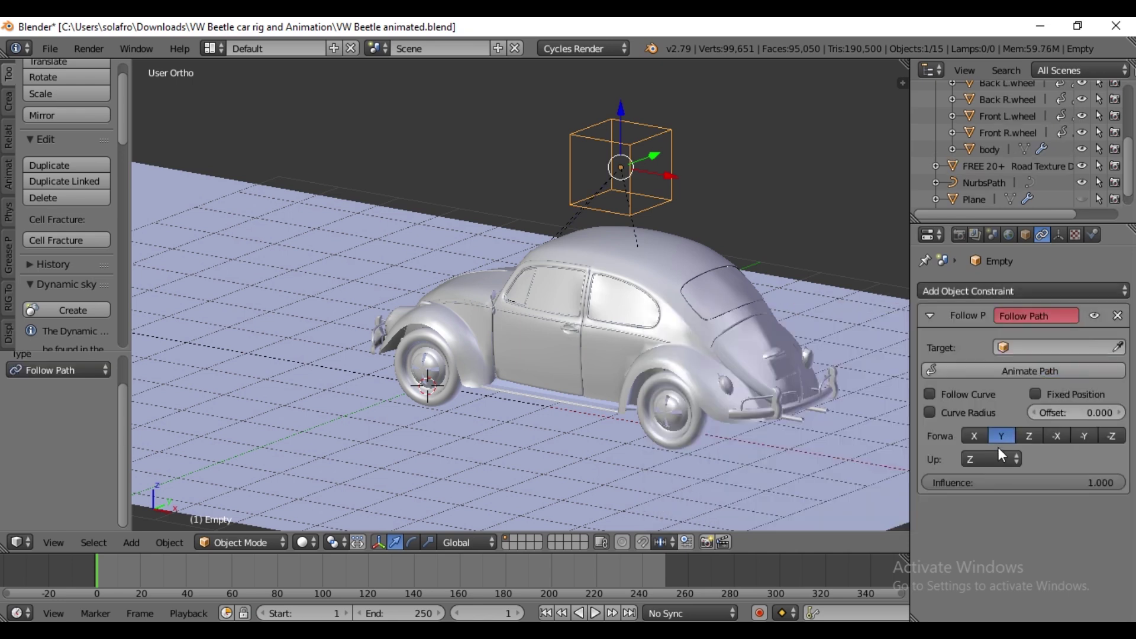
{"action": "left_click", "coordinate": [1034, 348]}
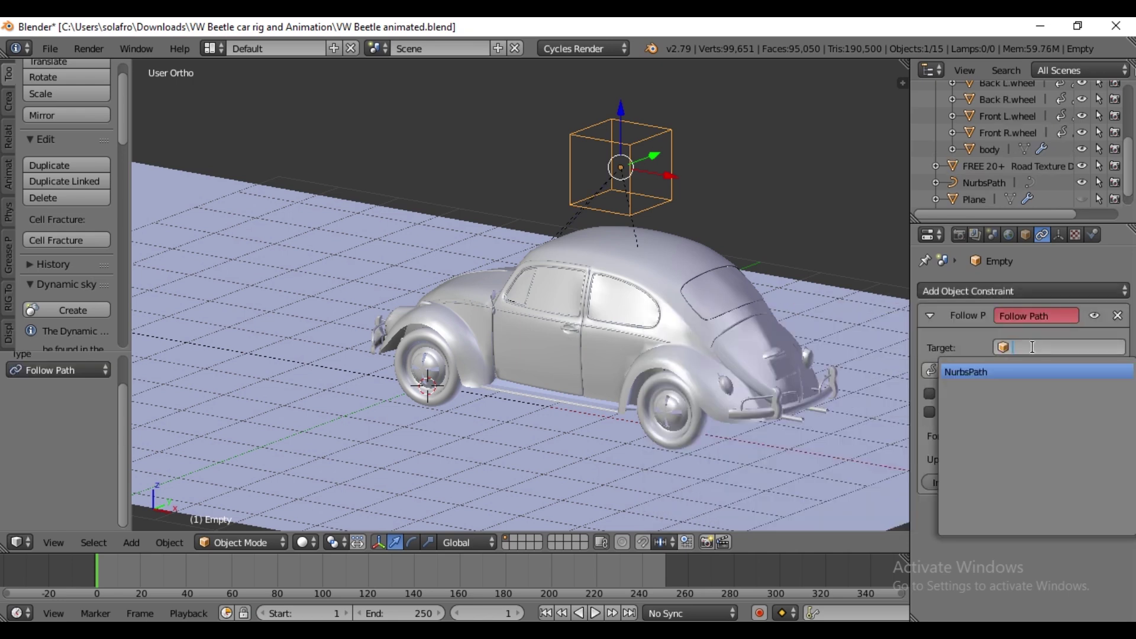
{"action": "left_click", "coordinate": [986, 374]}
Enable Follow Curve, set the forward axis to -X, and animate the path.
{"action": "middle_click_drag", "start_coordinate": [655, 299], "coordinate": [622, 377]}
{"action": "scroll", "coordinate": [622, 373], "scroll_direction": "down", "scroll_amount": 6}
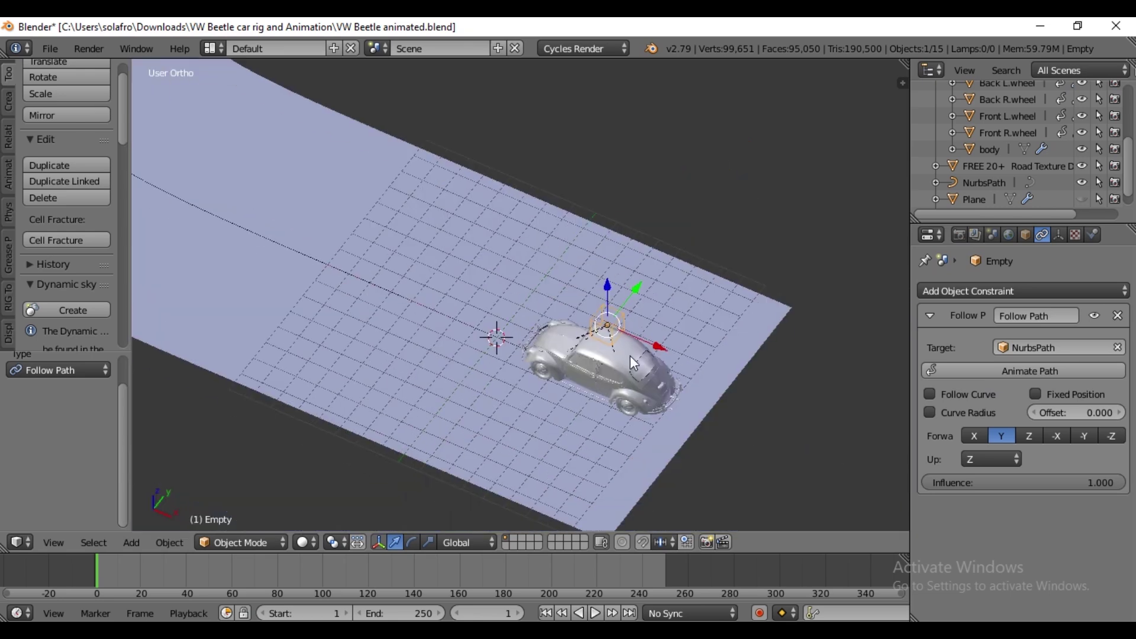
{"action": "left_click", "coordinate": [930, 394]}
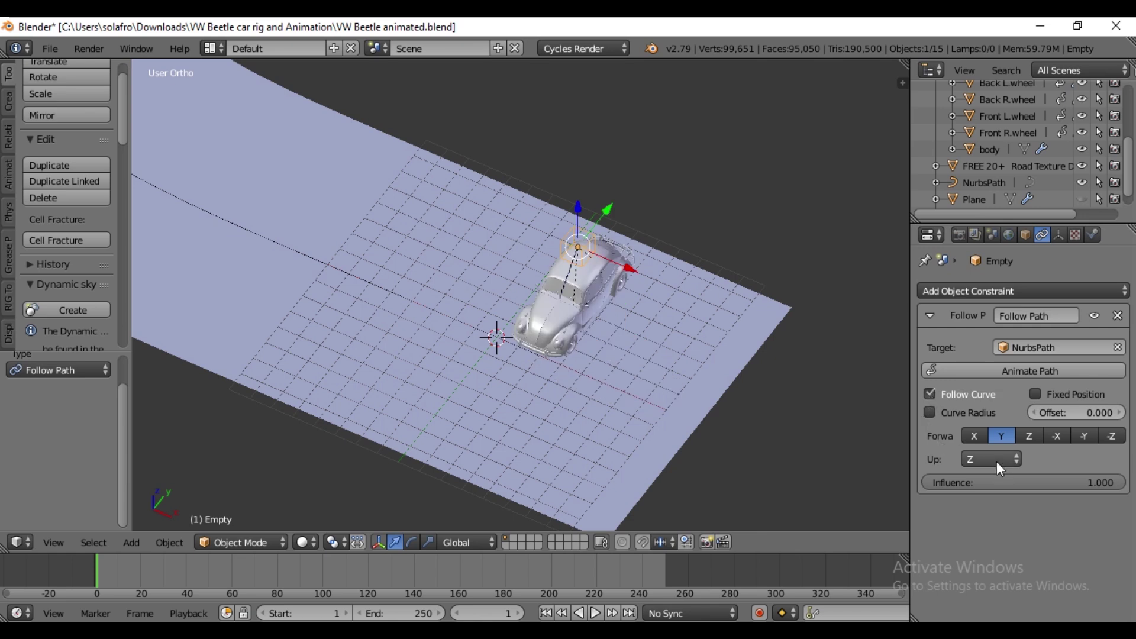
{"action": "left_click", "coordinate": [976, 436]}
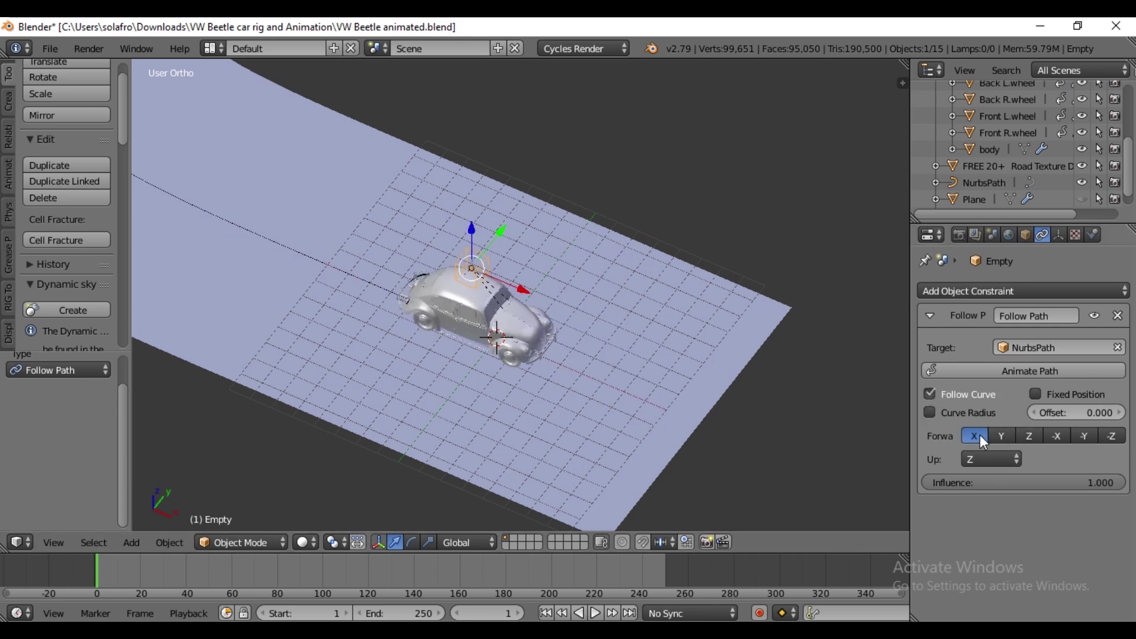
{"action": "left_click", "coordinate": [1058, 436]}
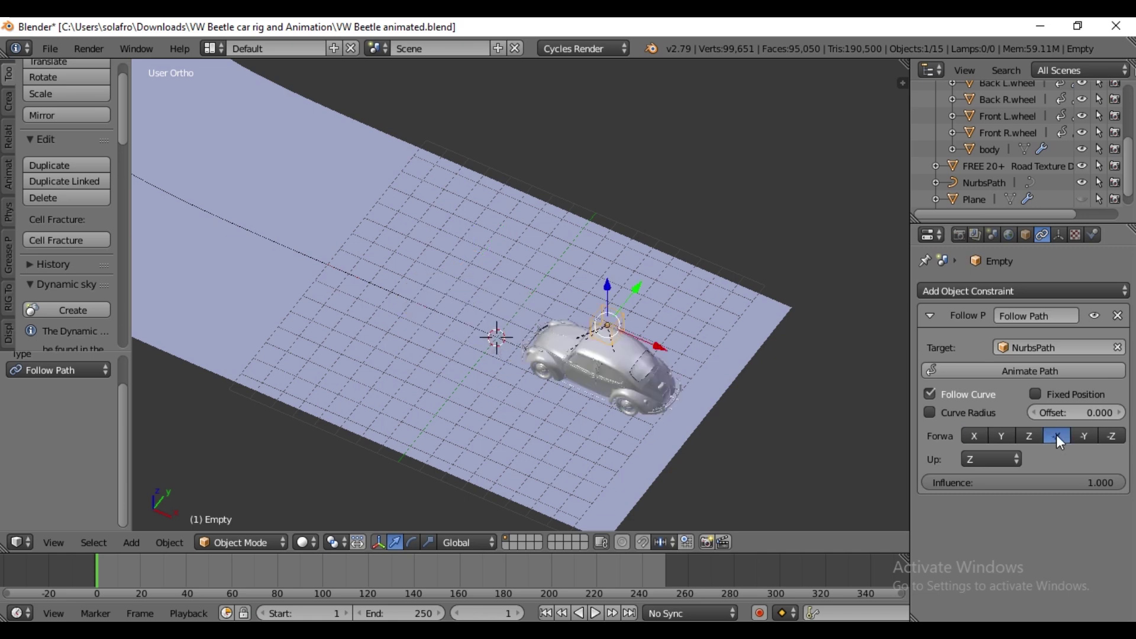
{"action": "left_click", "coordinate": [1000, 370]}
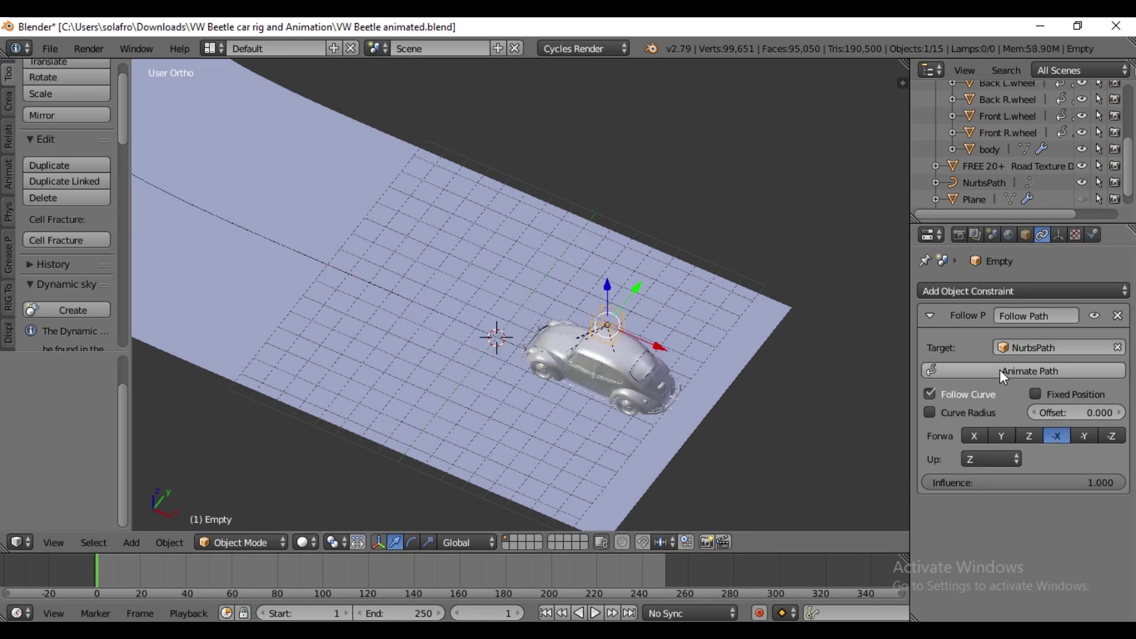
{"action": "left_click", "coordinate": [596, 613]}
{"action": "scroll", "coordinate": [555, 333], "scroll_direction": "down", "scroll_amount": 2}
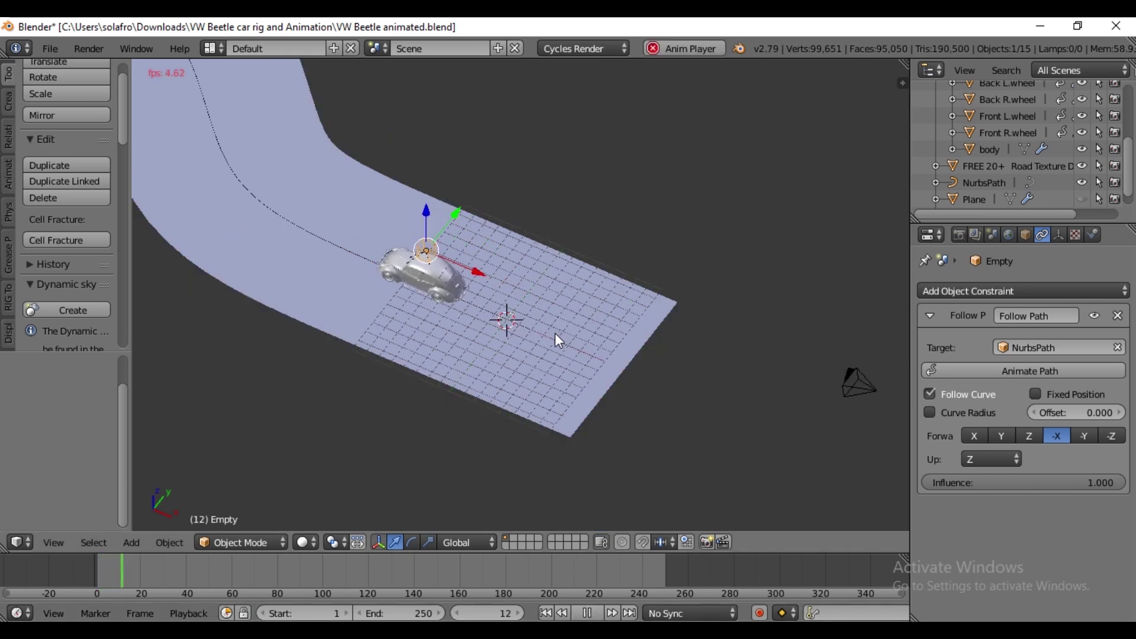
{"action": "scroll", "coordinate": [556, 335], "scroll_direction": "down", "scroll_amount": 3}
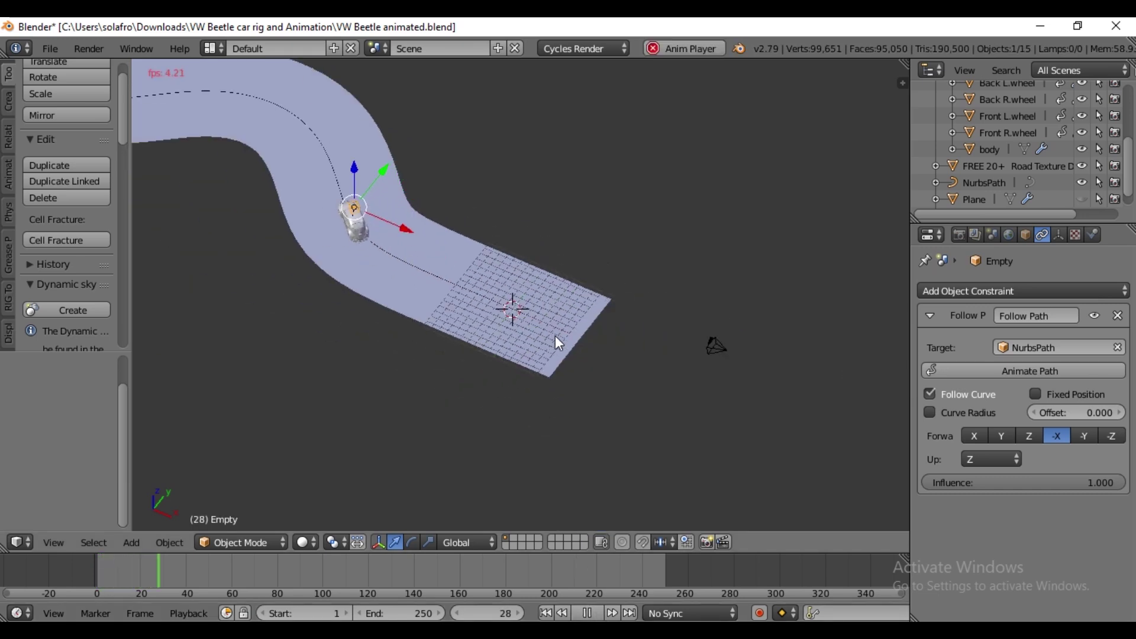
{"action": "scroll", "coordinate": [552, 307], "scroll_direction": "down", "scroll_amount": 1}
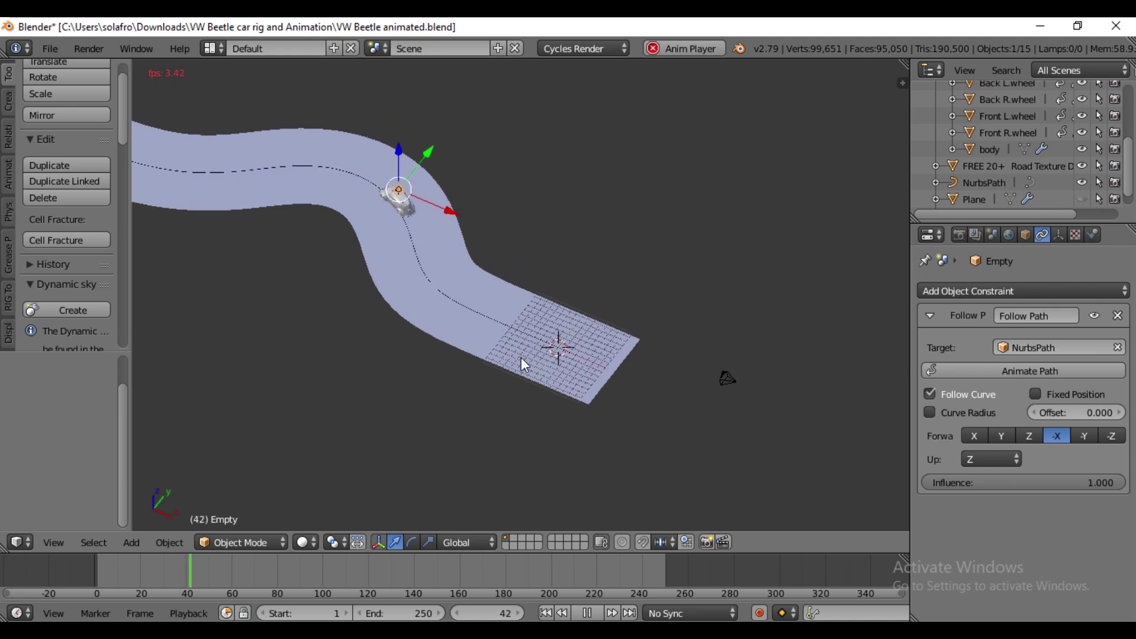
{"action": "middle_click_drag", "start_coordinate": [520, 354], "coordinate": [659, 387], "text": "shift"}
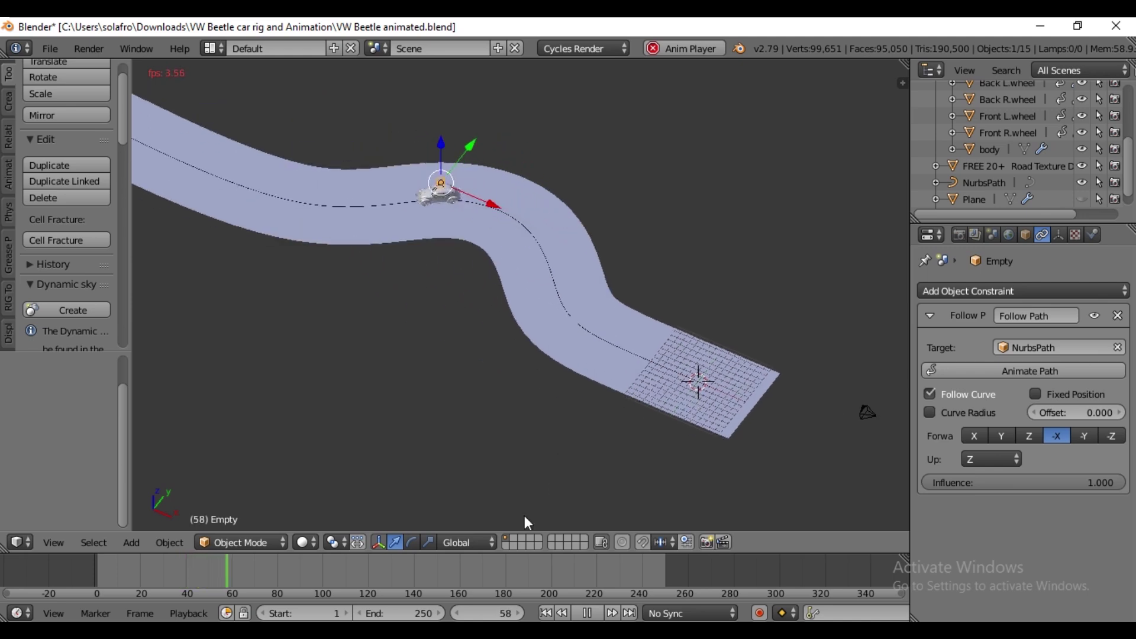
{"action": "left_click", "coordinate": [597, 614]}
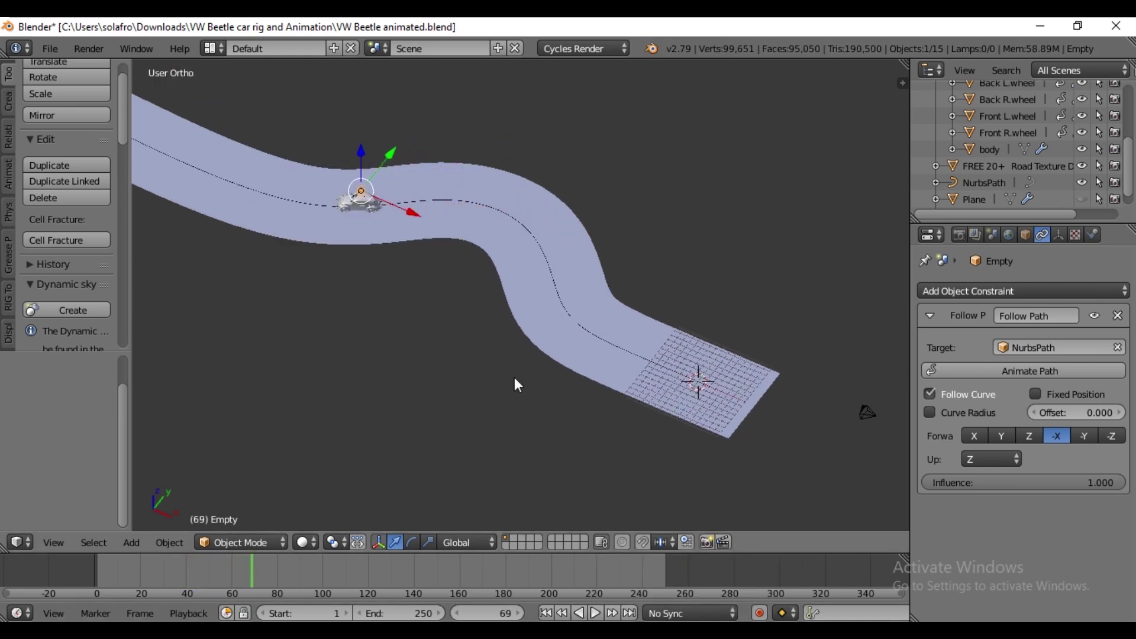
{"action": "scroll", "coordinate": [517, 388], "scroll_direction": "up", "scroll_amount": 1}
{"action": "scroll", "coordinate": [519, 393], "scroll_direction": "up", "scroll_amount": 1}
Return to frame 1 and set the NurbsPath's Path Animation frames to 300.
{"action": "left_click", "coordinate": [546, 614]}
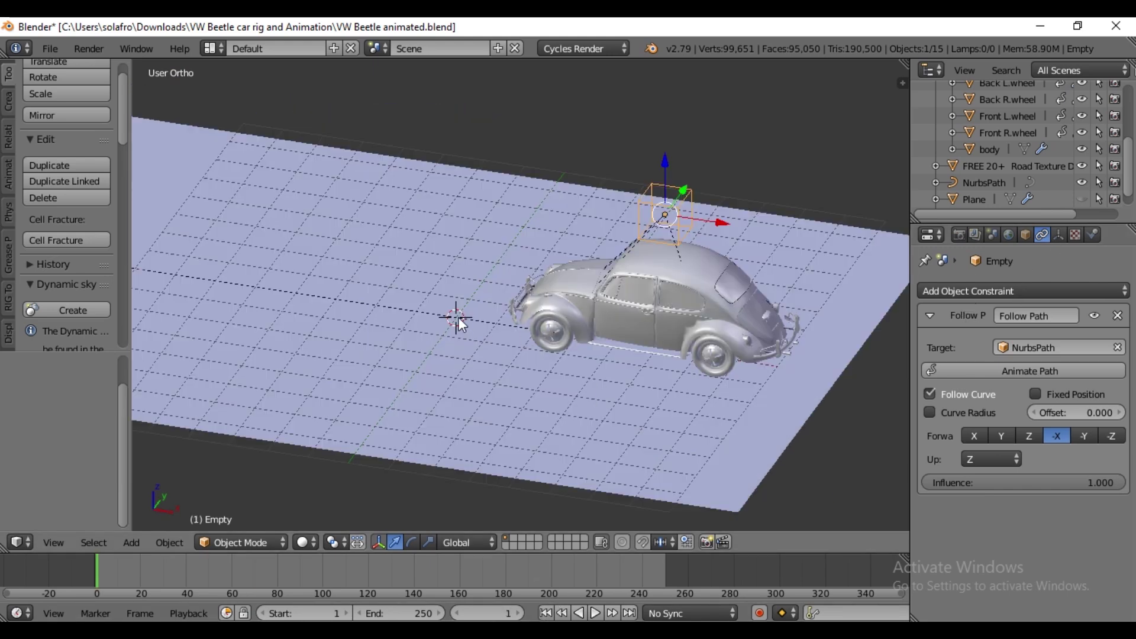
{"action": "right_click", "coordinate": [459, 317]}
{"action": "right_click", "coordinate": [459, 317]}
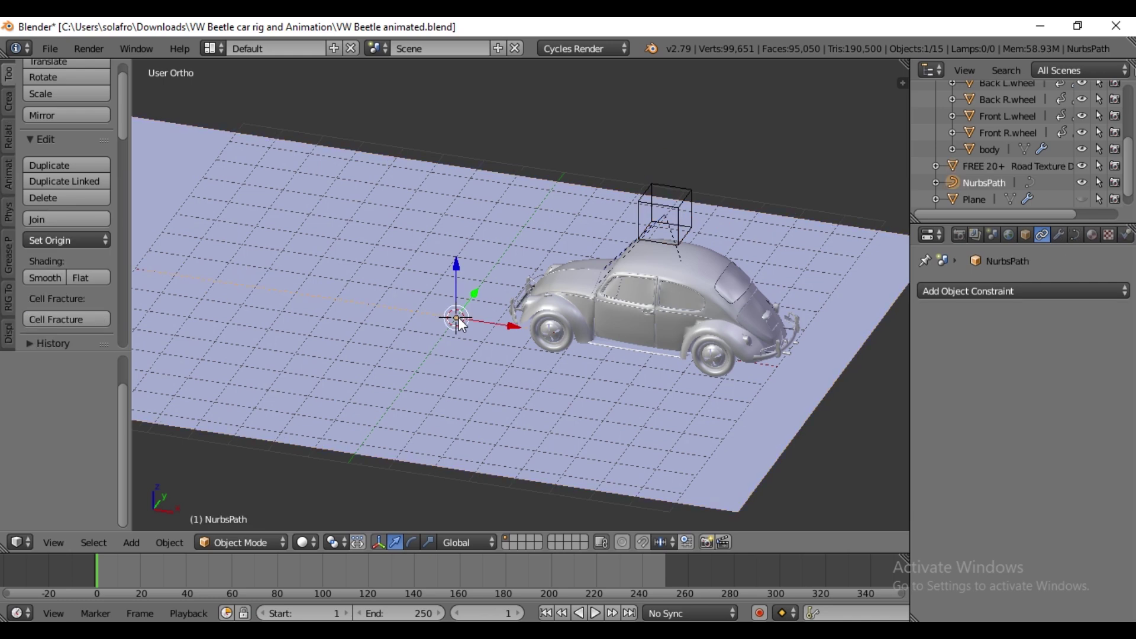
{"action": "left_click", "coordinate": [1076, 235]}
{"action": "scroll", "coordinate": [1084, 479], "scroll_direction": "down", "scroll_amount": 12}
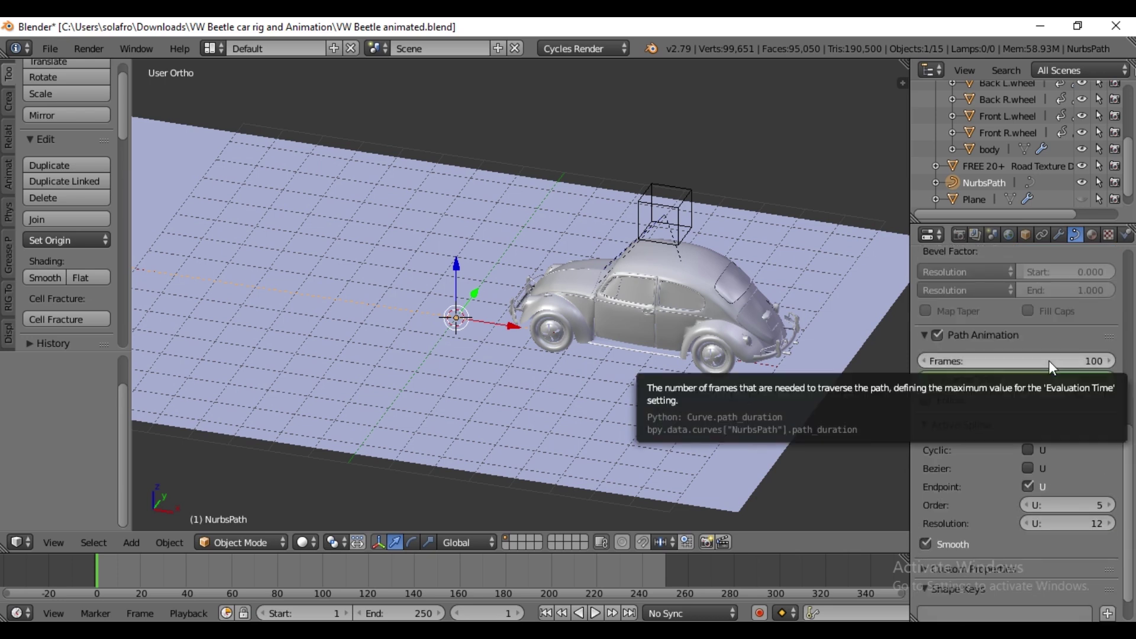
{"action": "left_click", "coordinate": [1049, 360]}
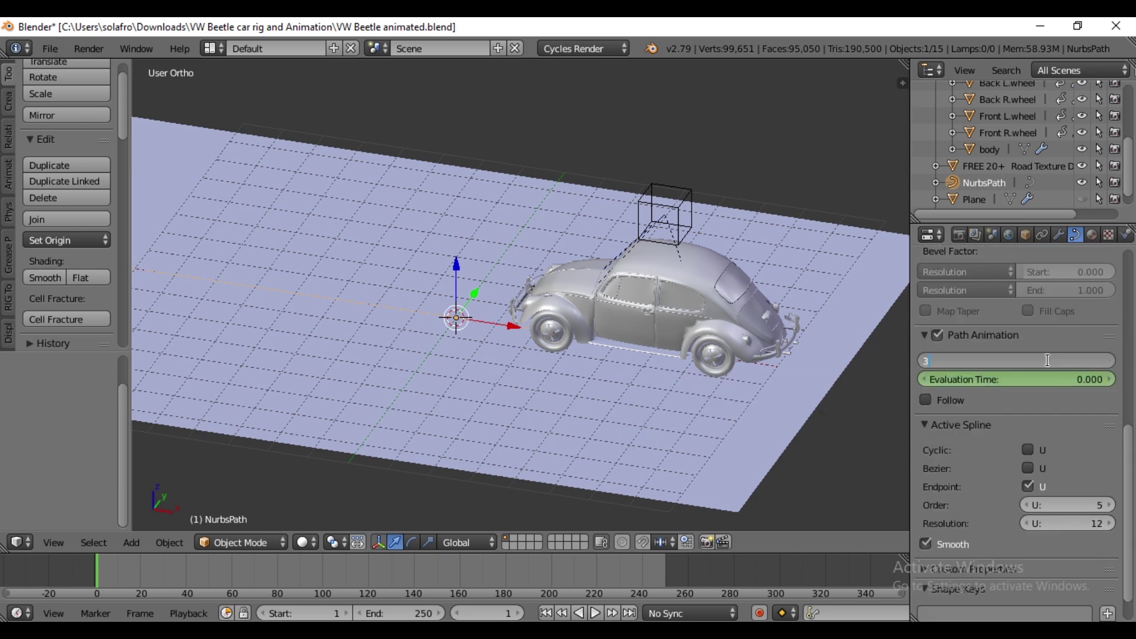
{"action": "key", "text": "Return"}
{"action": "scroll", "coordinate": [1129, 420], "scroll_direction": "up", "scroll_amount": 5}
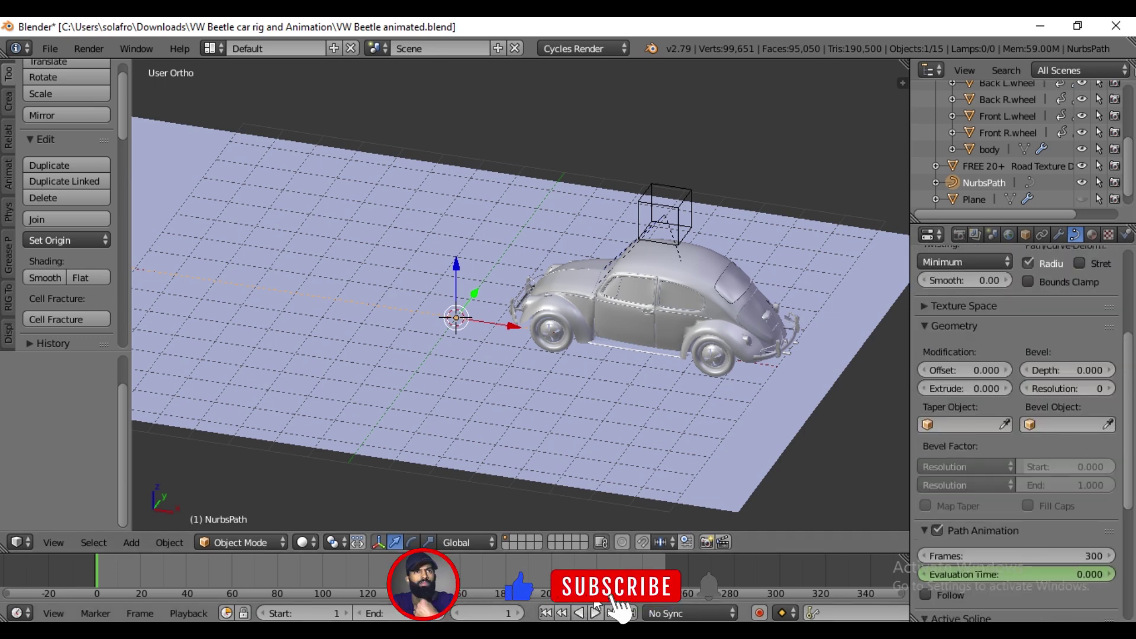
{"action": "scroll", "coordinate": [684, 352], "scroll_direction": "down", "scroll_amount": 4}
{"action": "key", "text": "KP_7"}
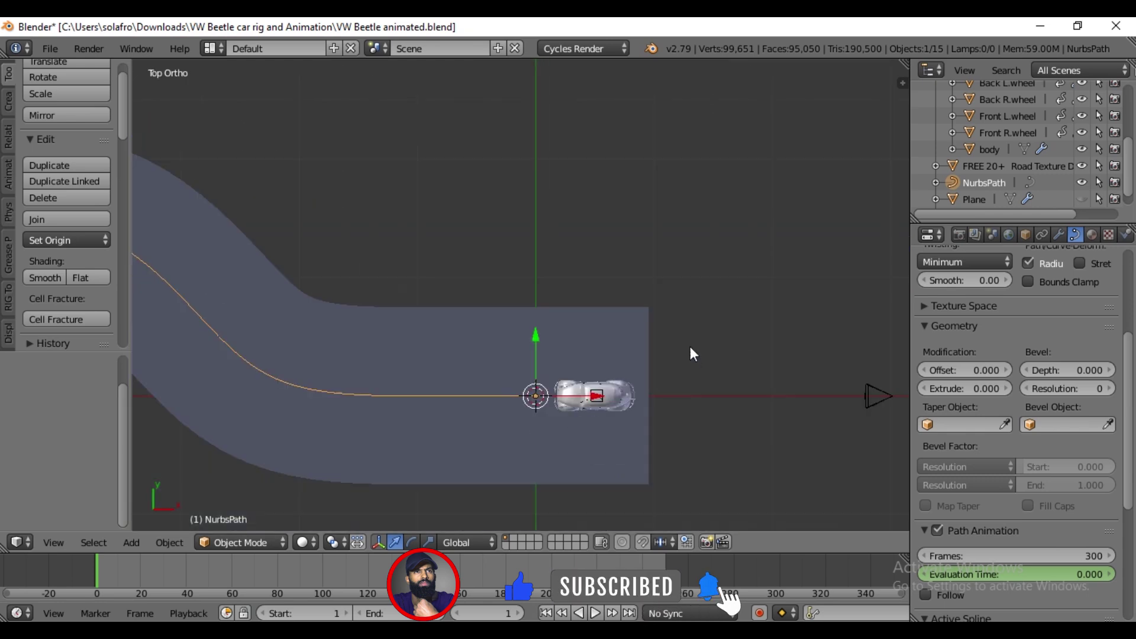
{"action": "scroll", "coordinate": [368, 332], "scroll_direction": "up", "scroll_amount": 5}
{"action": "scroll", "coordinate": [368, 339], "scroll_direction": "down", "scroll_amount": 3}
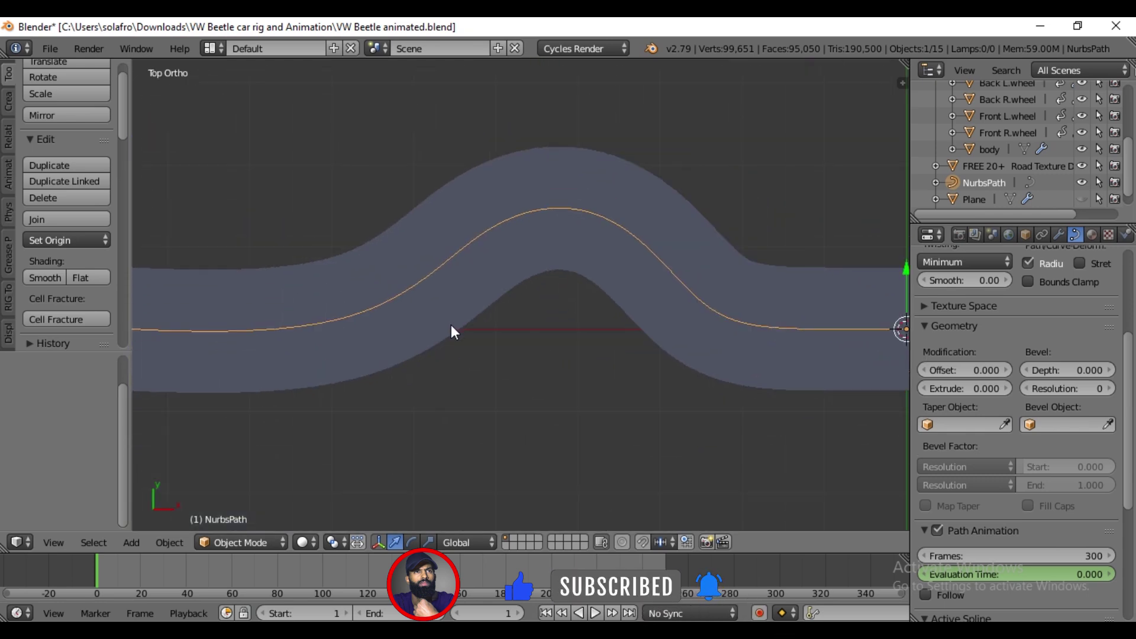
{"action": "left_click", "coordinate": [595, 614]}
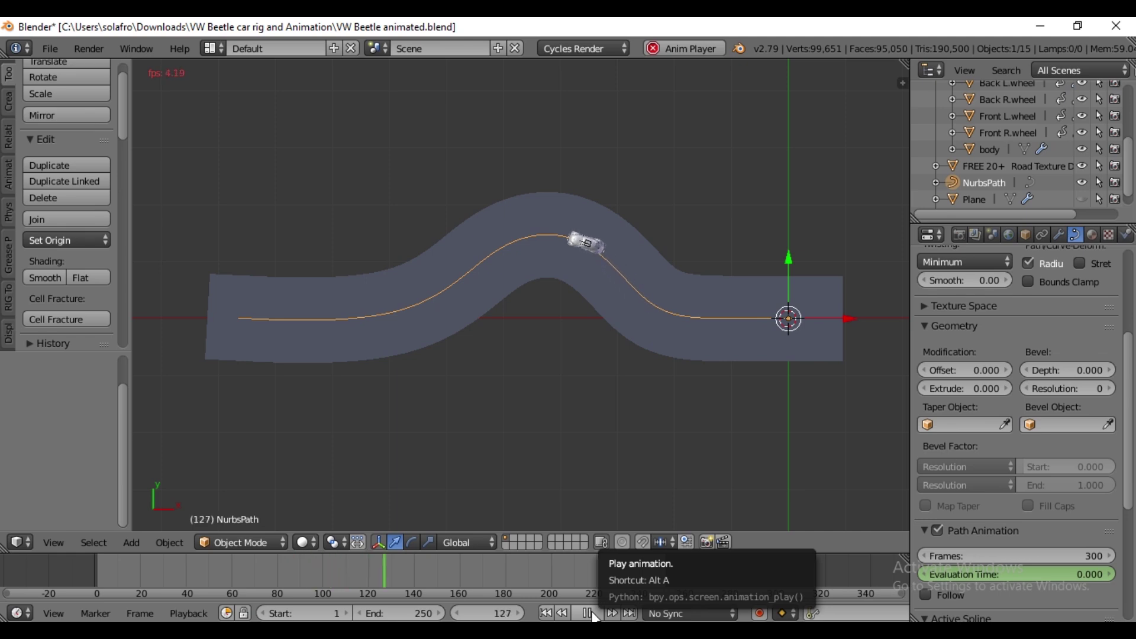
{"action": "key", "text": "Escape"}
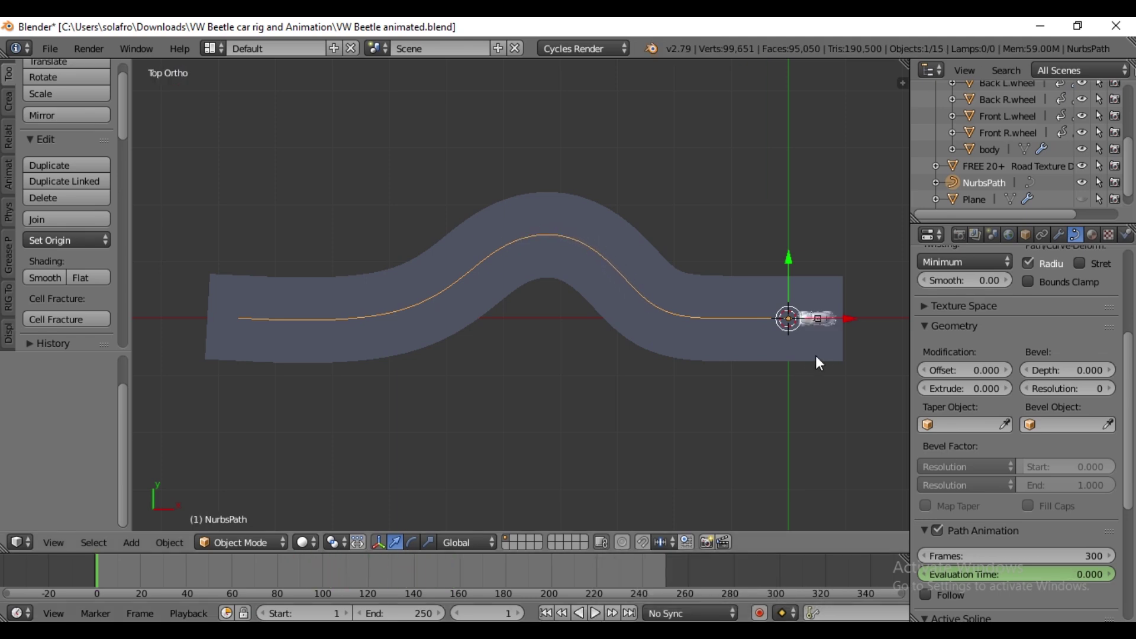
Orbit to a side view of the Beetle and select the front left wheel.
{"action": "middle_click_drag", "start_coordinate": [798, 325], "coordinate": [549, 208]}
{"action": "scroll", "coordinate": [543, 418], "scroll_direction": "up", "scroll_amount": 5}
{"action": "middle_click_drag", "start_coordinate": [655, 383], "coordinate": [729, 320]}
{"action": "scroll", "coordinate": [724, 313], "scroll_direction": "up", "scroll_amount": 2}
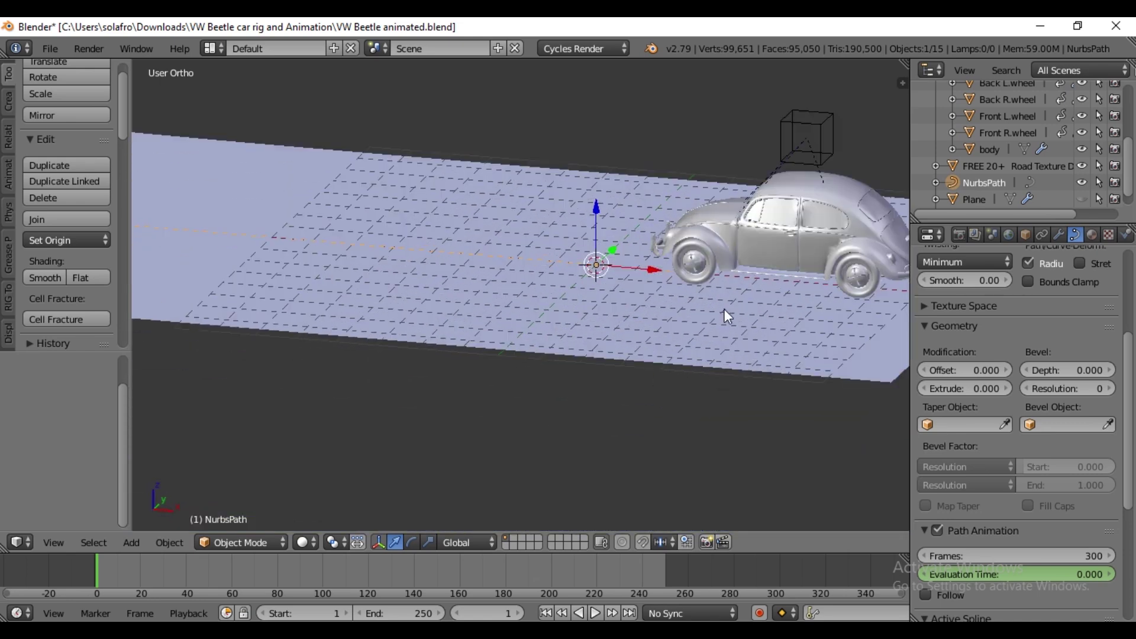
{"action": "right_click", "coordinate": [709, 267]}
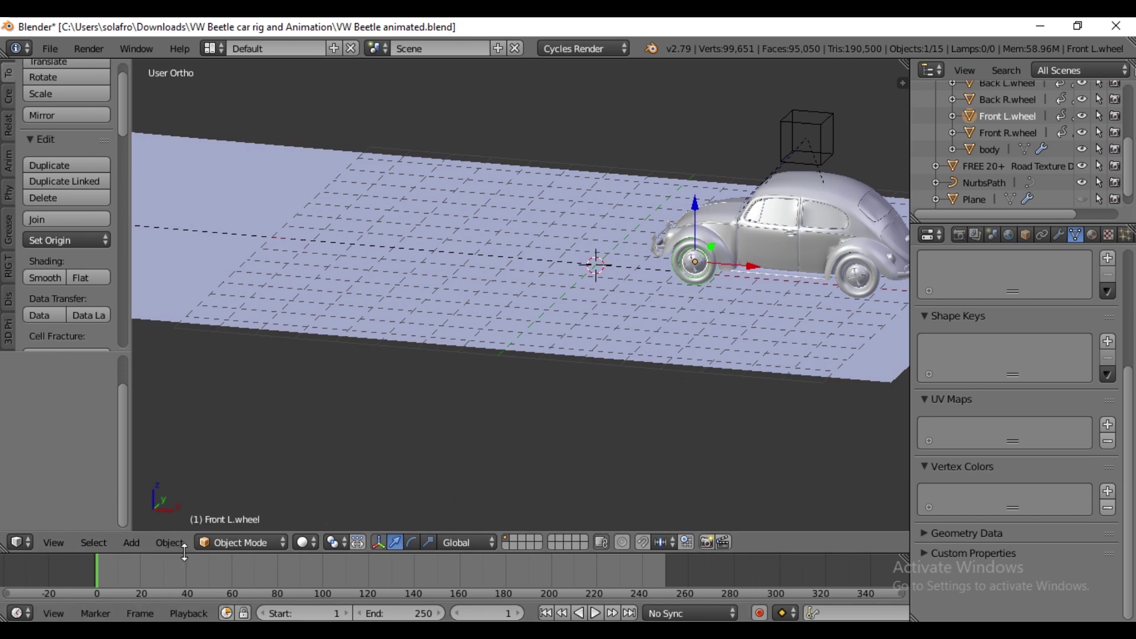
Turn the enlarged bottom area into the Drivers editor and edit the wheel's 3*var expression.
{"action": "left_click_drag", "start_coordinate": [184, 553], "coordinate": [184, 436]}
{"action": "left_click", "coordinate": [17, 614]}
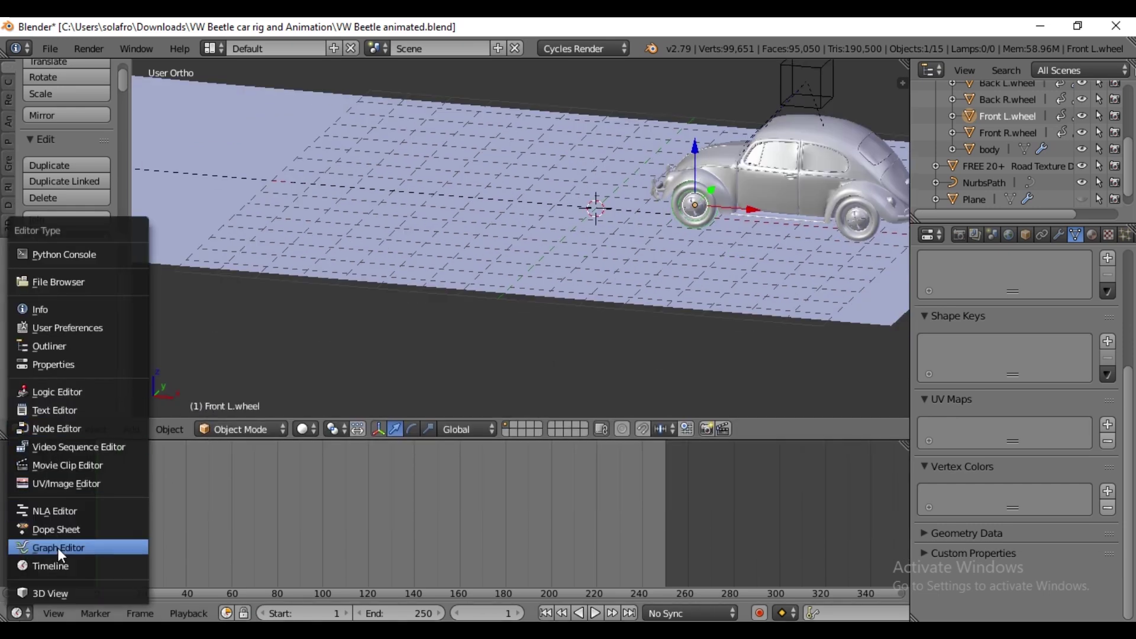
{"action": "left_click", "coordinate": [73, 545]}
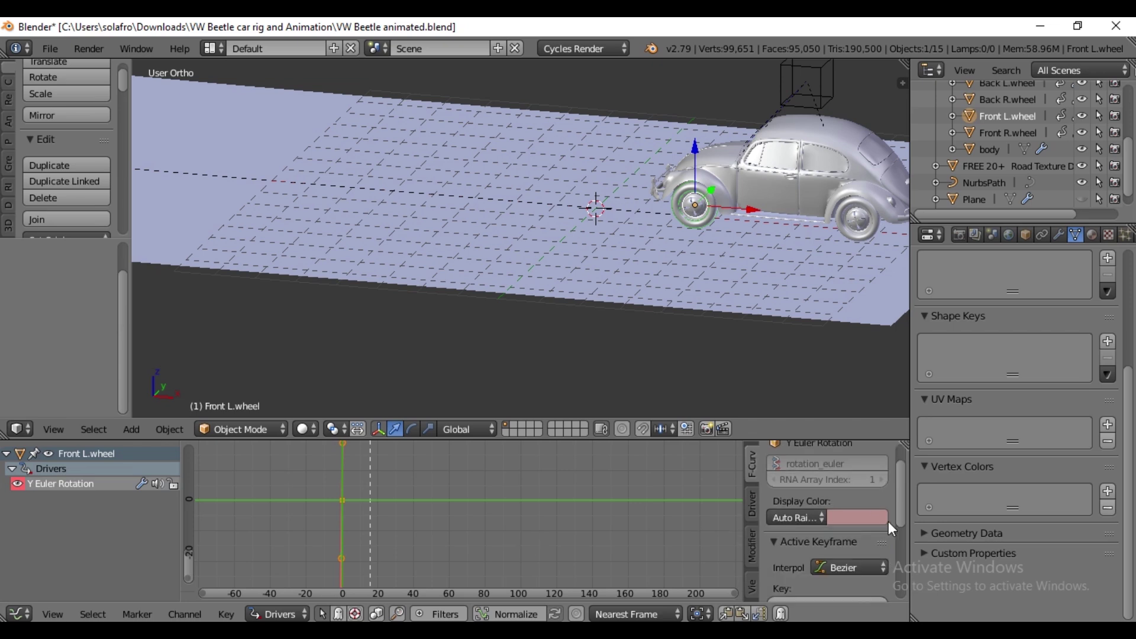
{"action": "scroll", "coordinate": [896, 543], "scroll_direction": "down", "scroll_amount": 8}
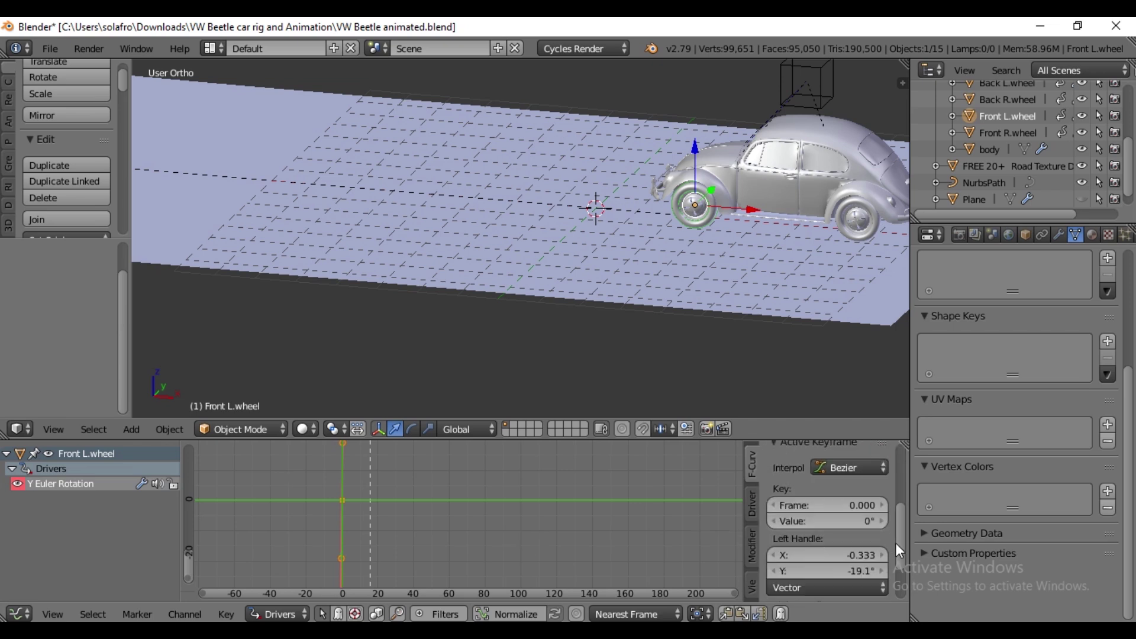
{"action": "left_click", "coordinate": [754, 508]}
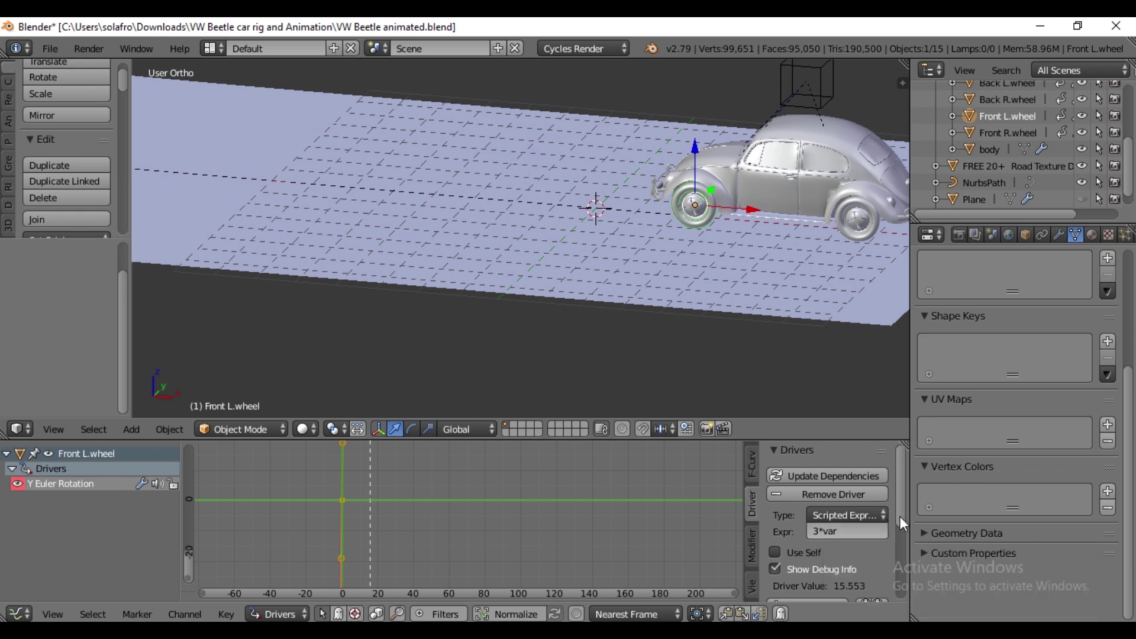
{"action": "scroll", "coordinate": [895, 528], "scroll_direction": "down", "scroll_amount": 3}
{"action": "scroll", "coordinate": [889, 524], "scroll_direction": "up", "scroll_amount": 2}
{"action": "left_click", "coordinate": [818, 499]}
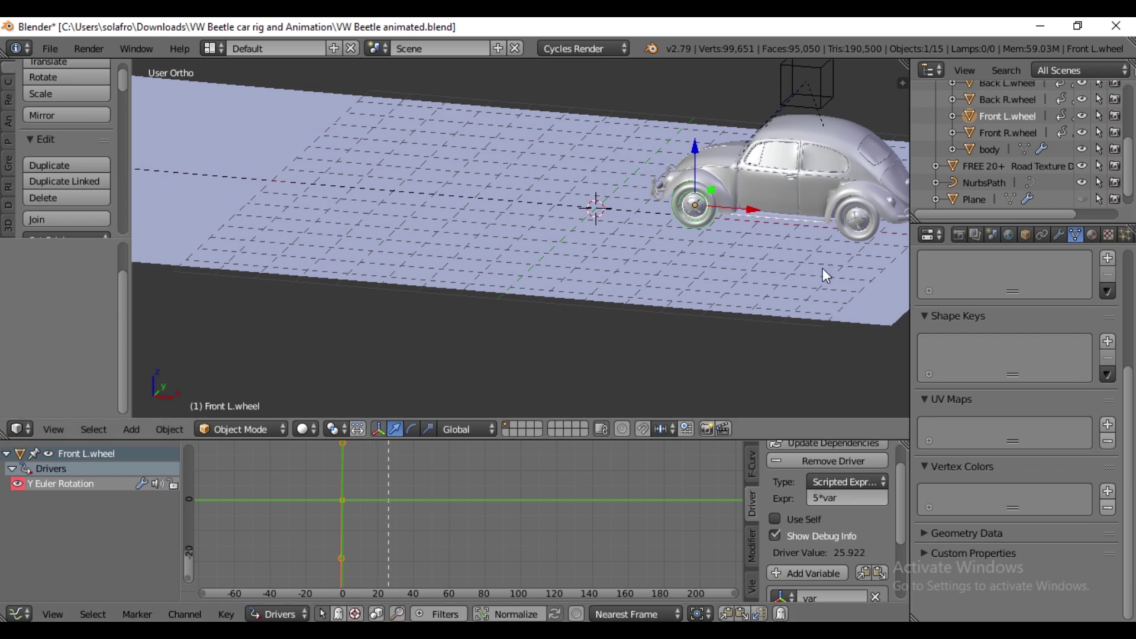
Select the Back L, Back R and Front R wheels in turn to edit their drivers.
{"action": "right_click", "coordinate": [851, 233]}
{"action": "right_click", "coordinate": [851, 233]}
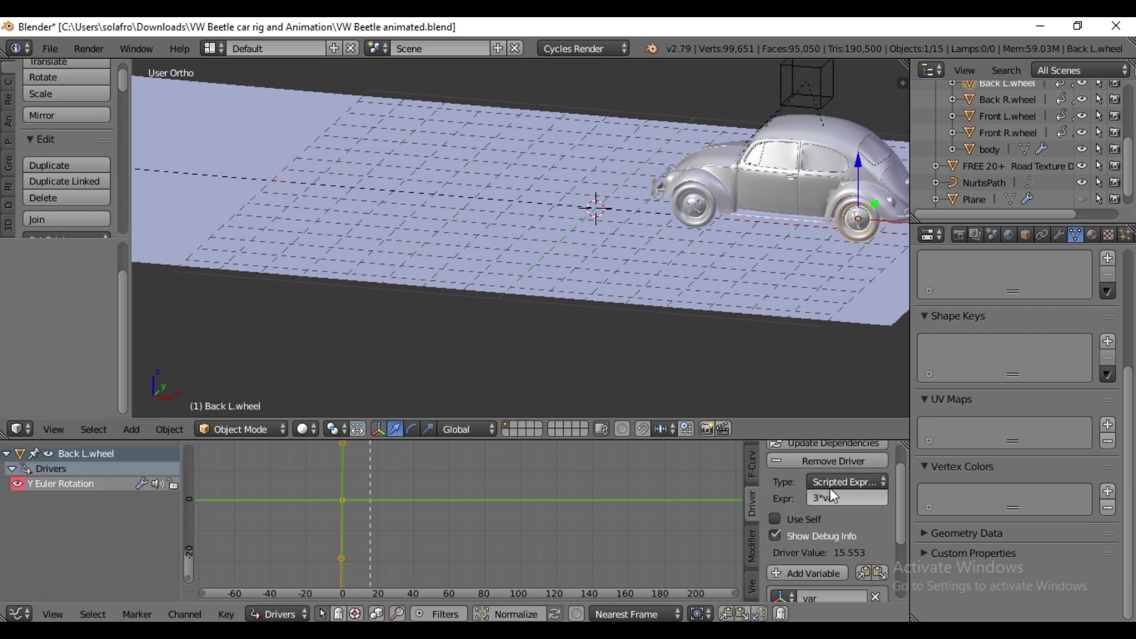
{"action": "middle_click_drag", "start_coordinate": [794, 322], "coordinate": [431, 319]}
{"action": "right_click", "coordinate": [432, 317]}
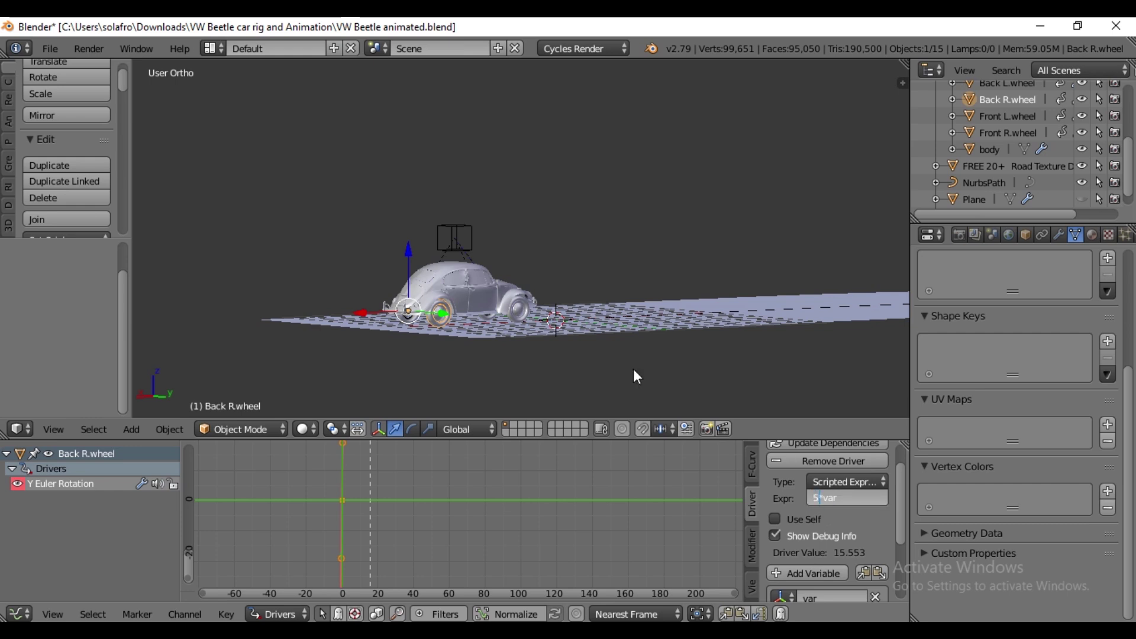
{"action": "right_click", "coordinate": [512, 318]}
{"action": "right_click", "coordinate": [512, 318]}
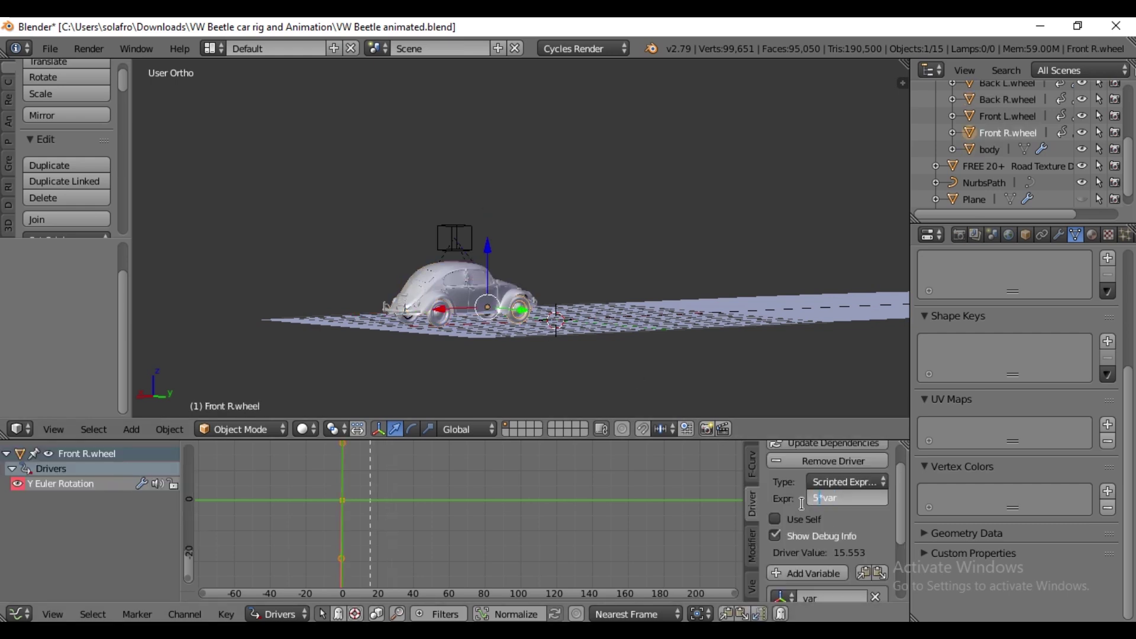
Switch the bottom area back to the Timeline and enlarge the 3D view.
{"action": "left_click", "coordinate": [17, 614]}
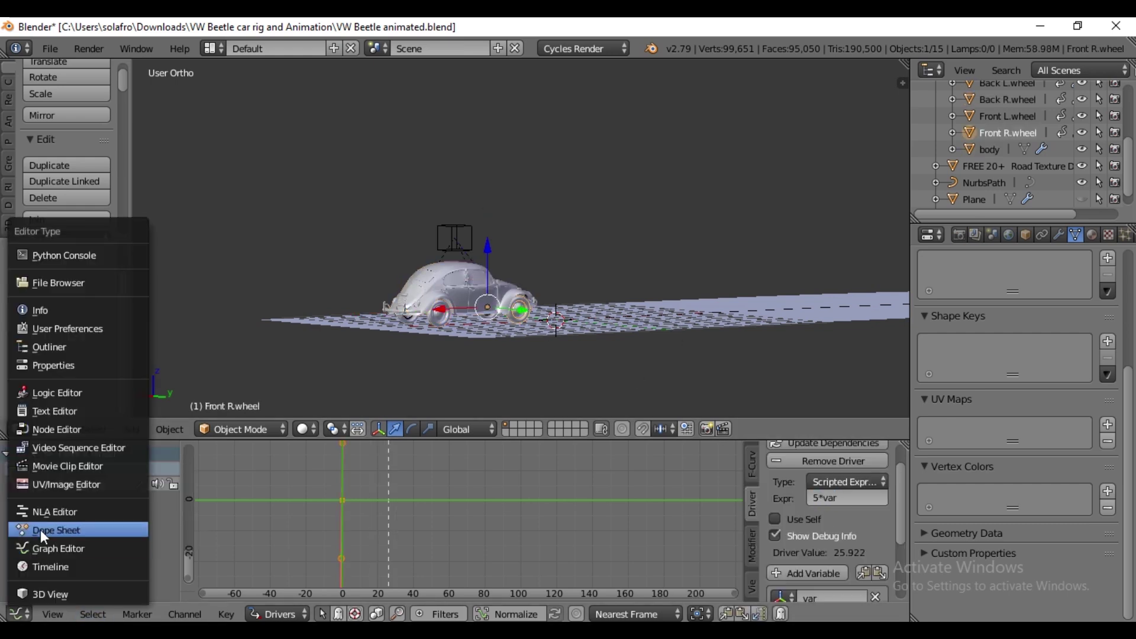
{"action": "left_click", "coordinate": [42, 571]}
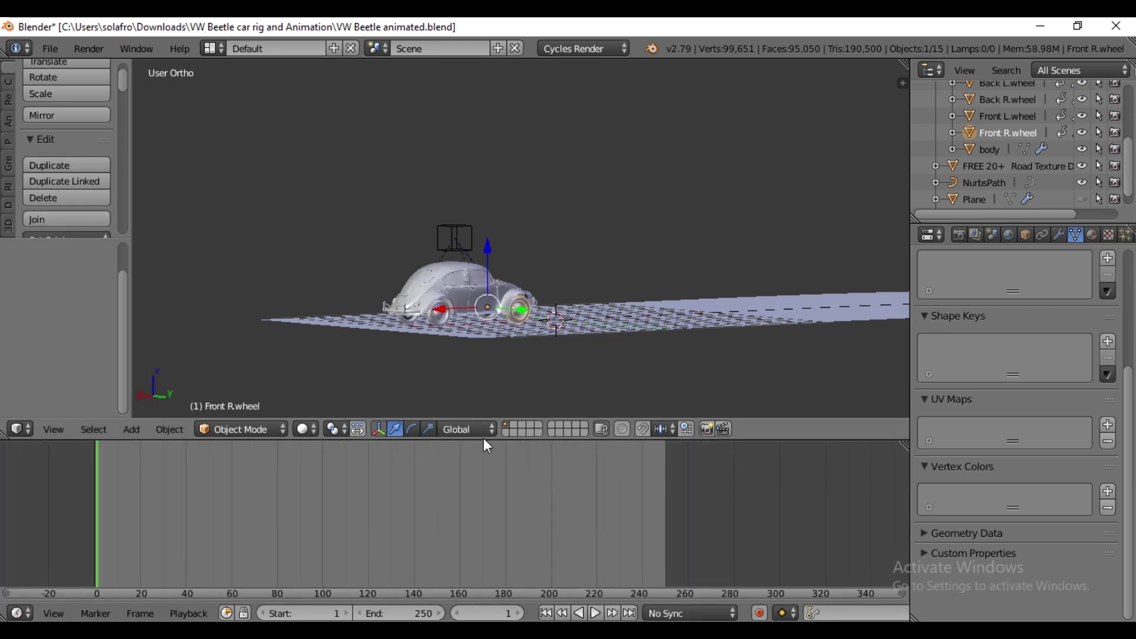
{"action": "left_click_drag", "start_coordinate": [485, 440], "coordinate": [485, 555]}
Hide the road plane from a higher three-quarter view.
{"action": "middle_click_drag", "start_coordinate": [472, 390], "coordinate": [657, 414]}
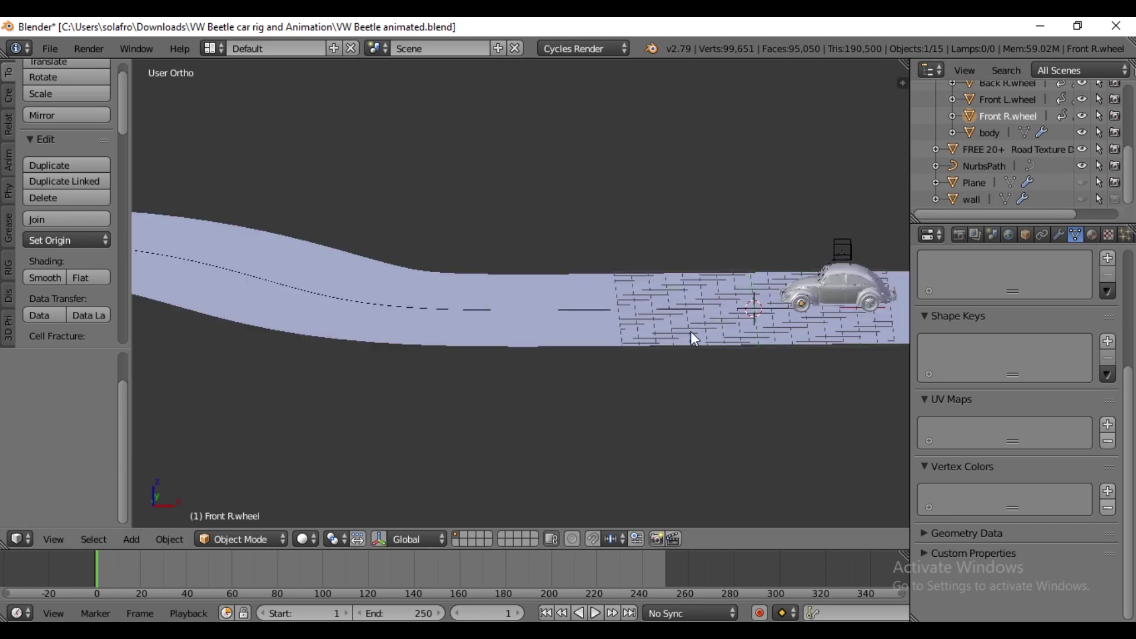
{"action": "right_click", "coordinate": [694, 338]}
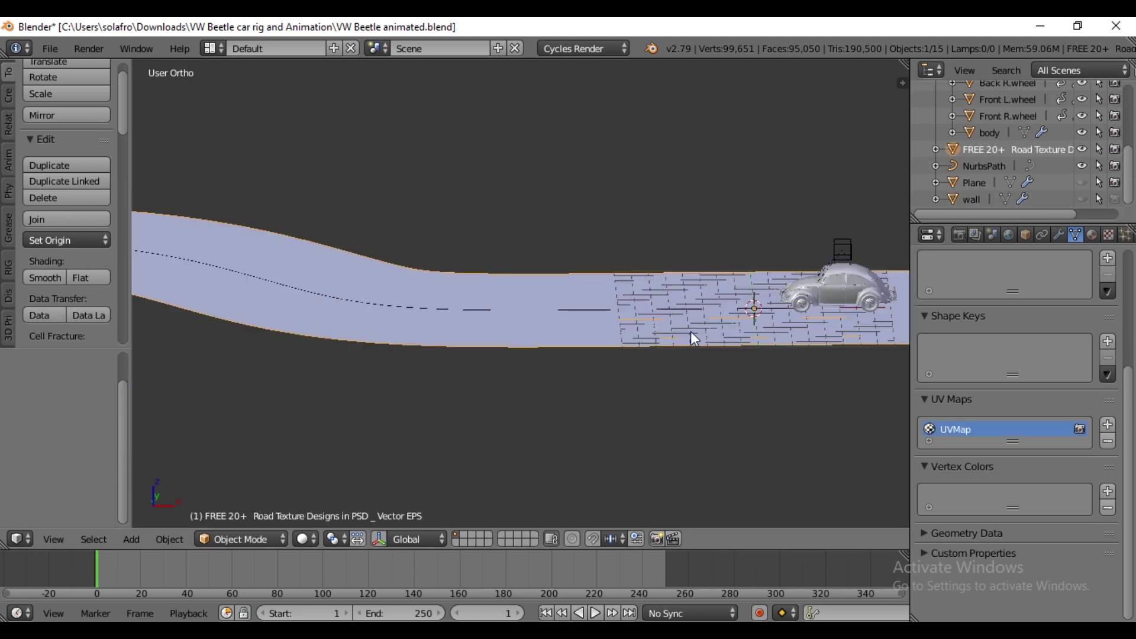
{"action": "left_click", "coordinate": [1082, 149]}
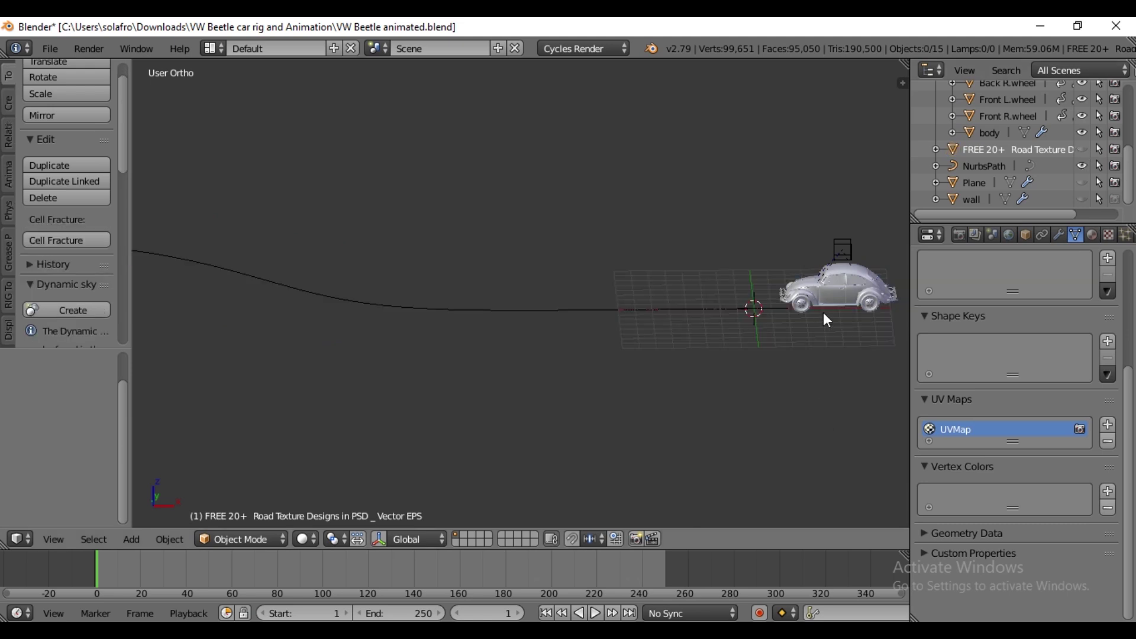
Play the animation while viewing the whole path from the top, then stop it.
{"action": "middle_click_drag", "start_coordinate": [868, 314], "coordinate": [846, 338], "text": "shift"}
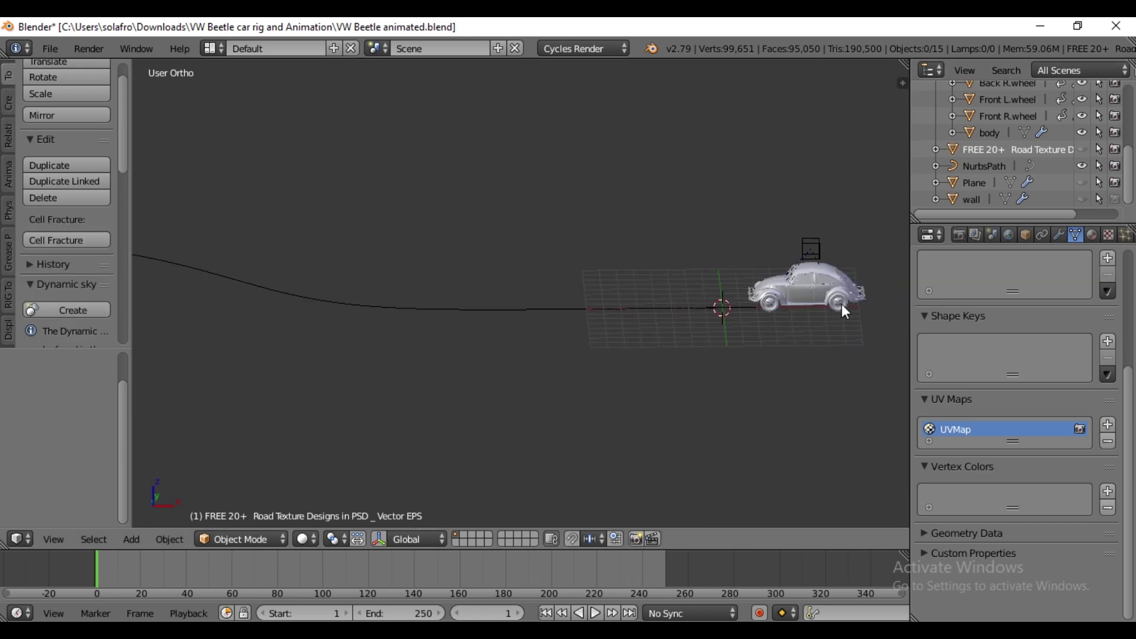
{"action": "left_click", "coordinate": [597, 614]}
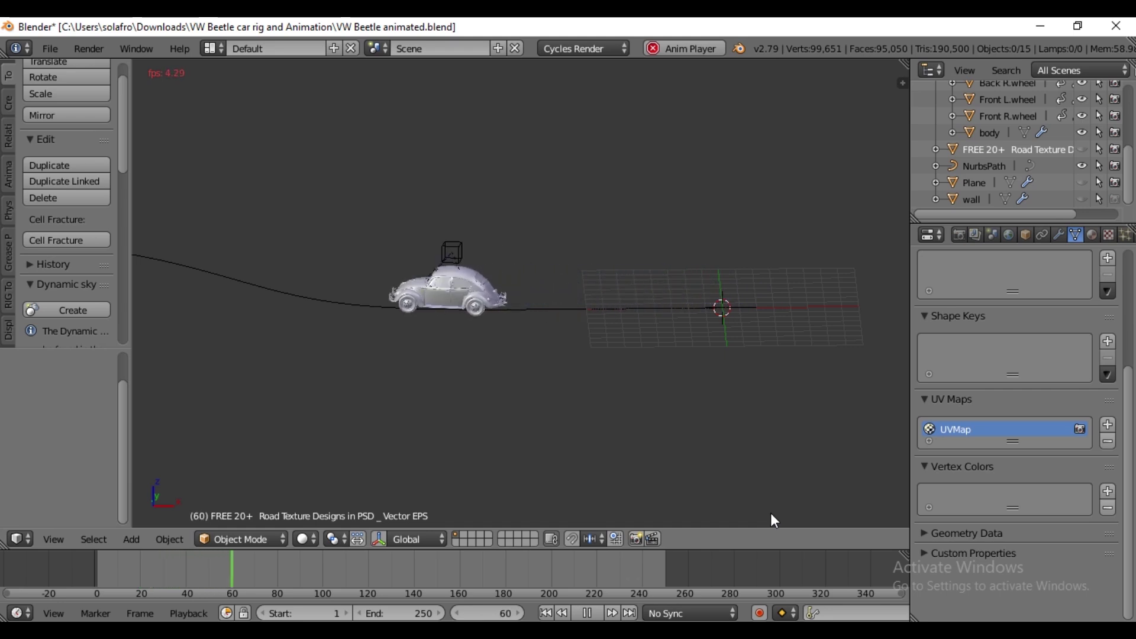
{"action": "key", "text": "KP_7"}
{"action": "key", "text": "Home"}
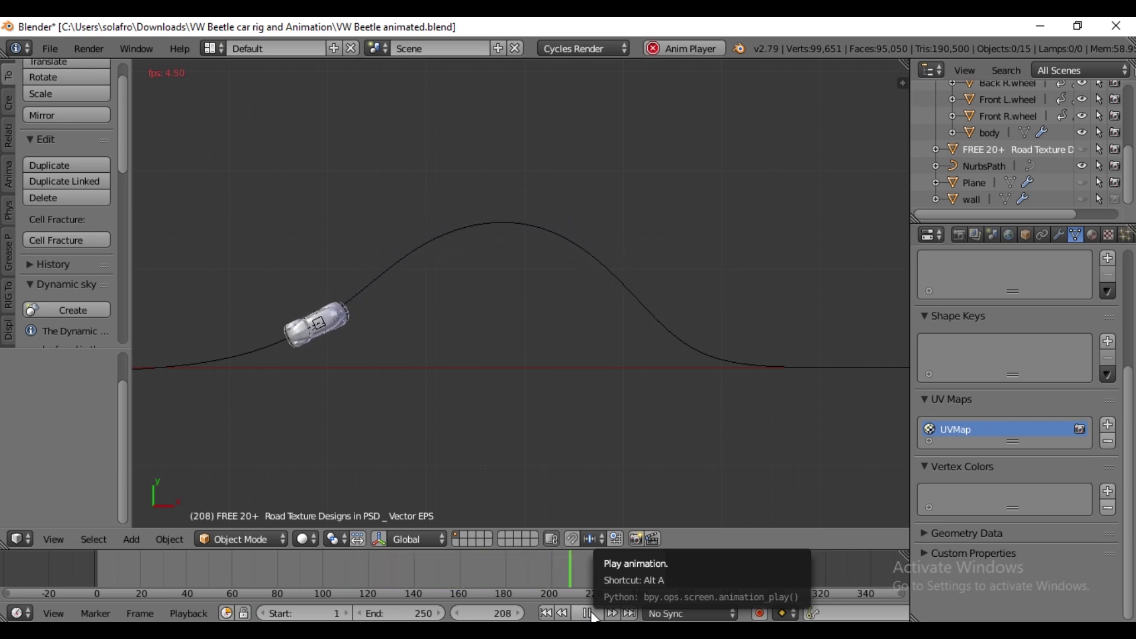
{"action": "left_click", "coordinate": [590, 614]}
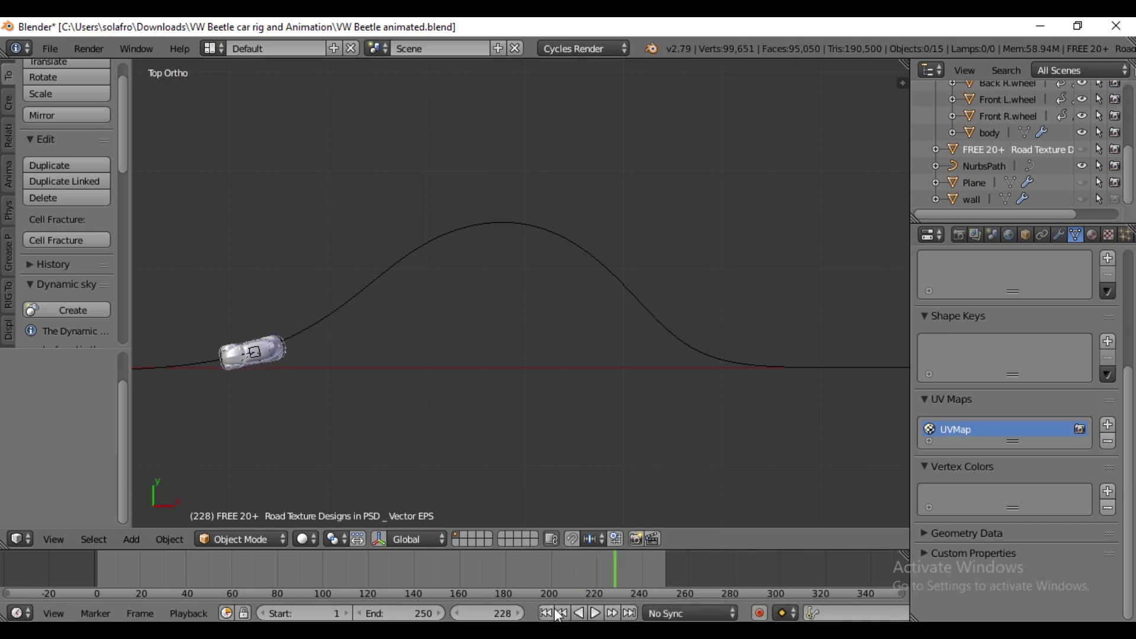
Jump to the first frame and look through the scene camera.
{"action": "key", "text": "shift+Left"}
{"action": "left_click", "coordinate": [62, 540]}
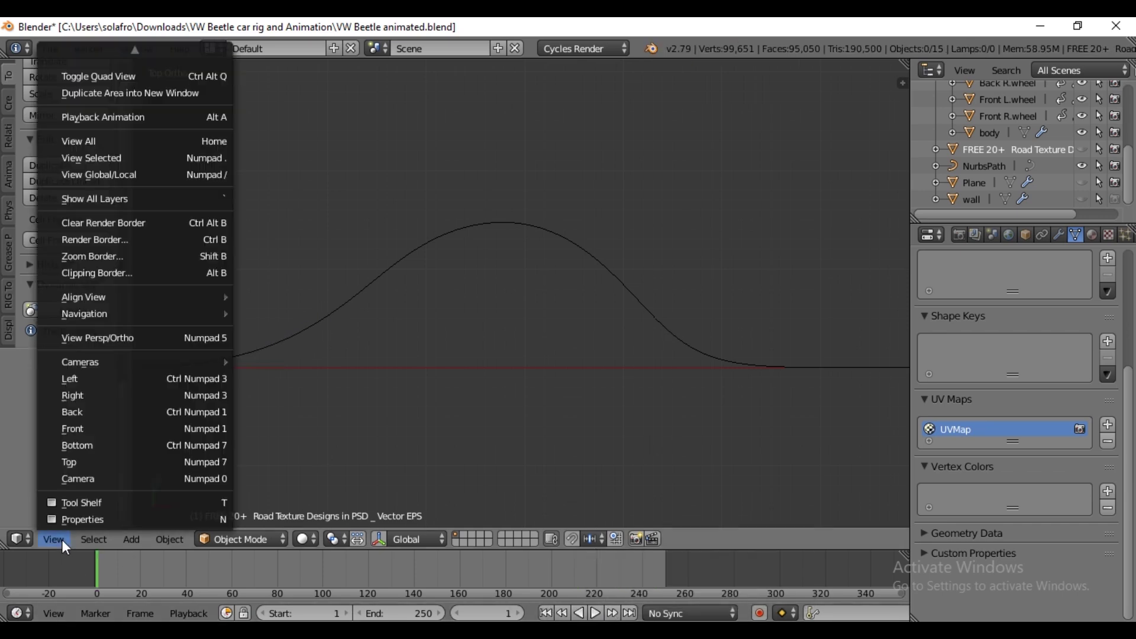
{"action": "left_click", "coordinate": [118, 480]}
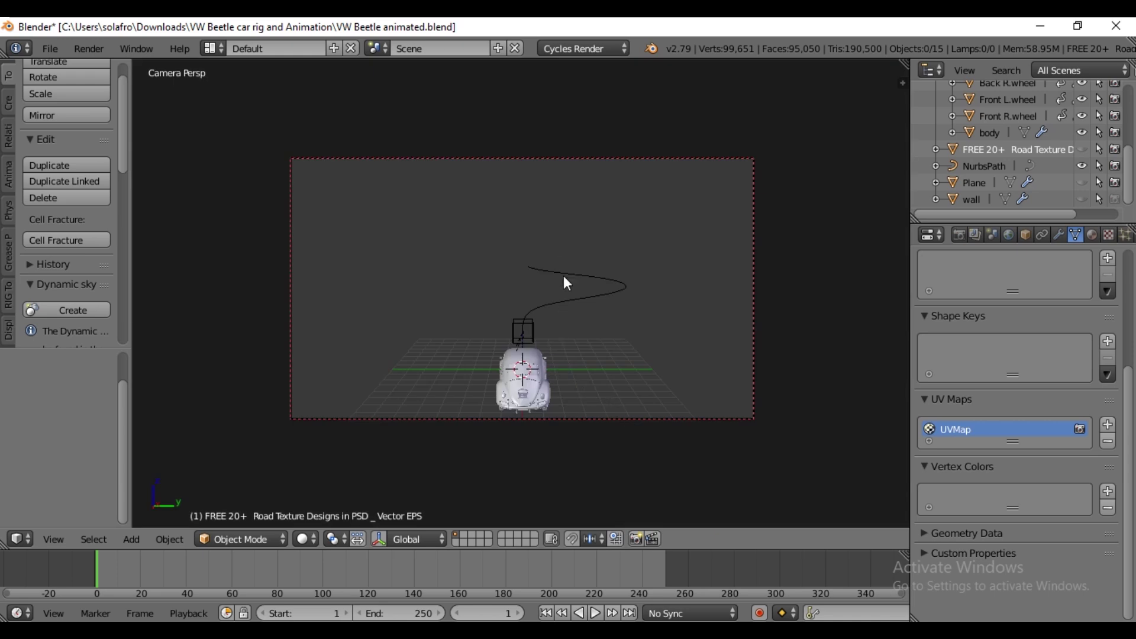
Parent the camera to the Empty above the car, keeping its transform.
{"action": "right_click", "coordinate": [580, 157]}
{"action": "key", "text": "KP_0"}
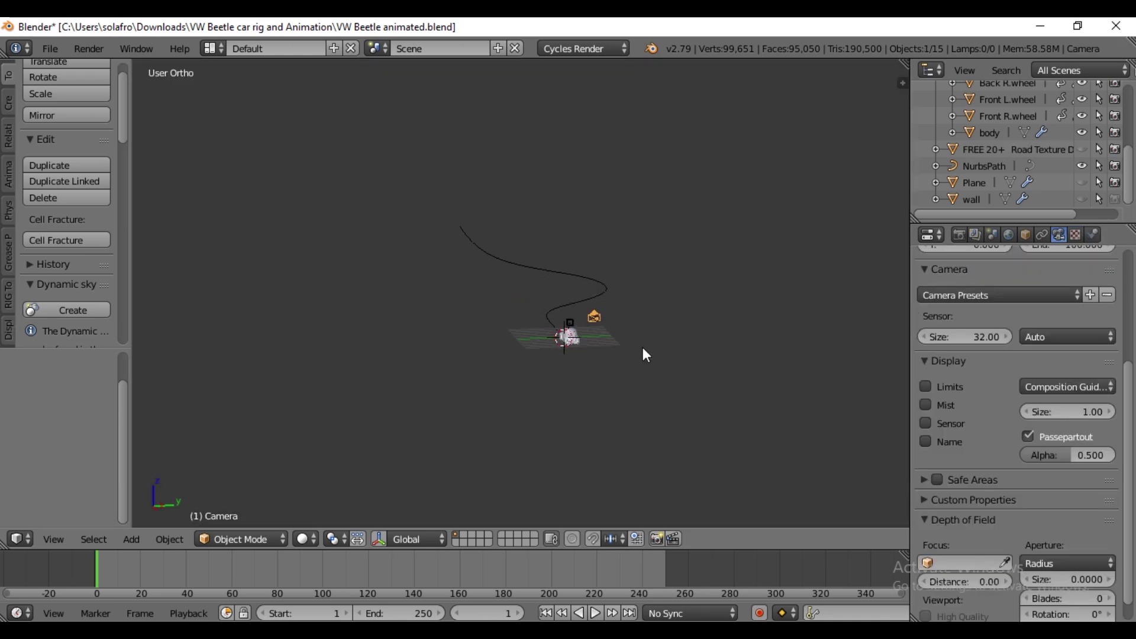
{"action": "scroll", "coordinate": [616, 358], "scroll_direction": "up", "scroll_amount": 8}
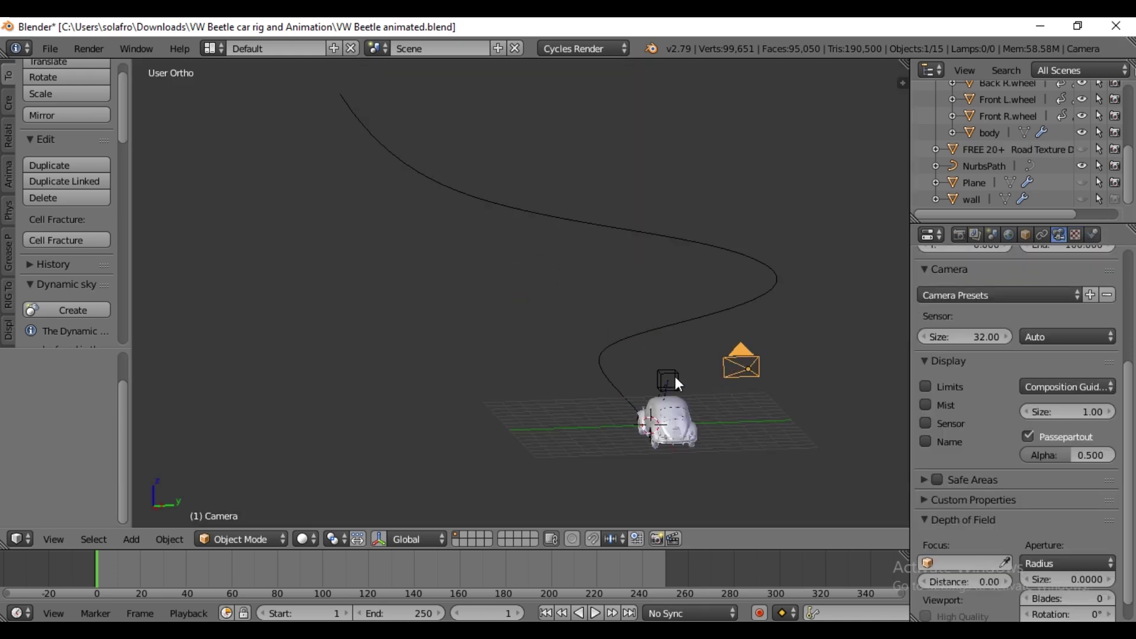
{"action": "right_click", "coordinate": [668, 373], "text": "shift"}
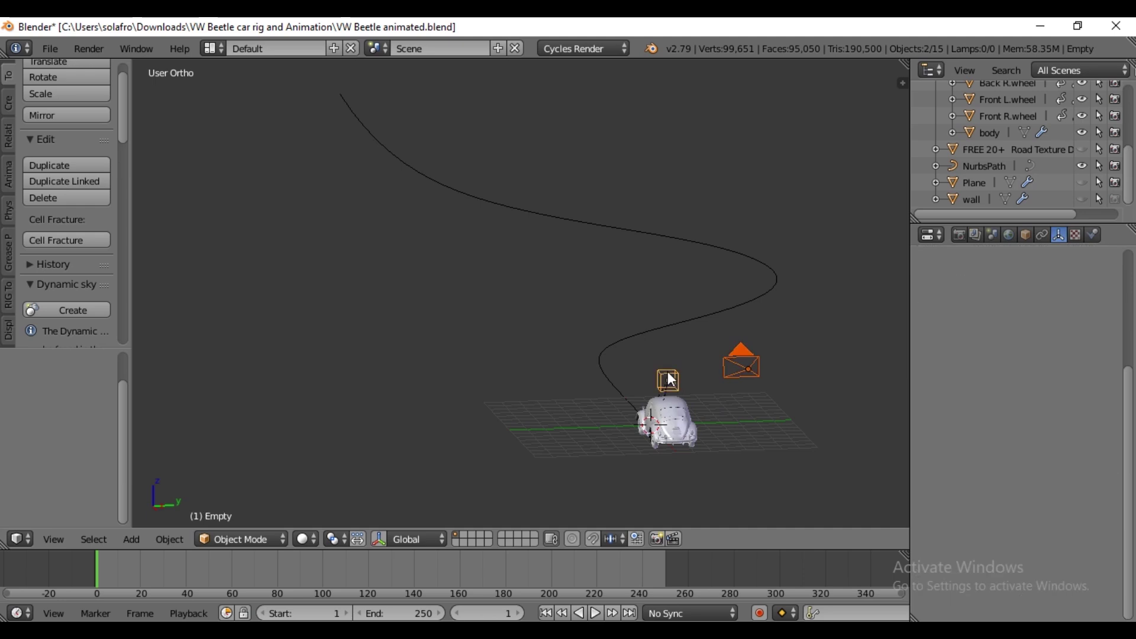
{"action": "key", "text": "ctrl+p"}
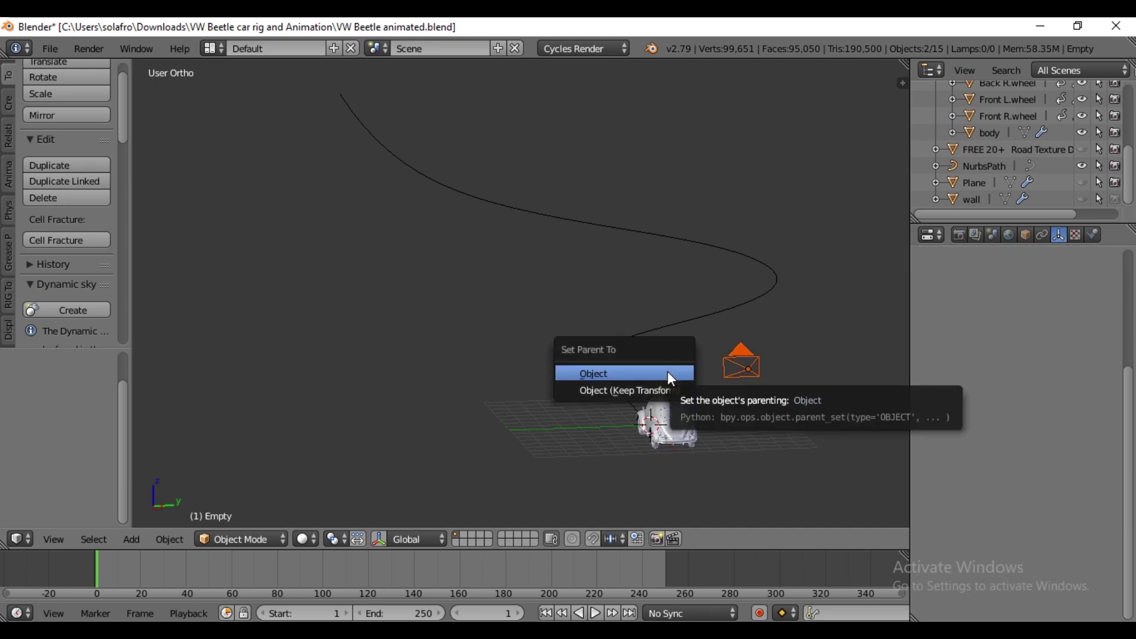
{"action": "left_click", "coordinate": [648, 393]}
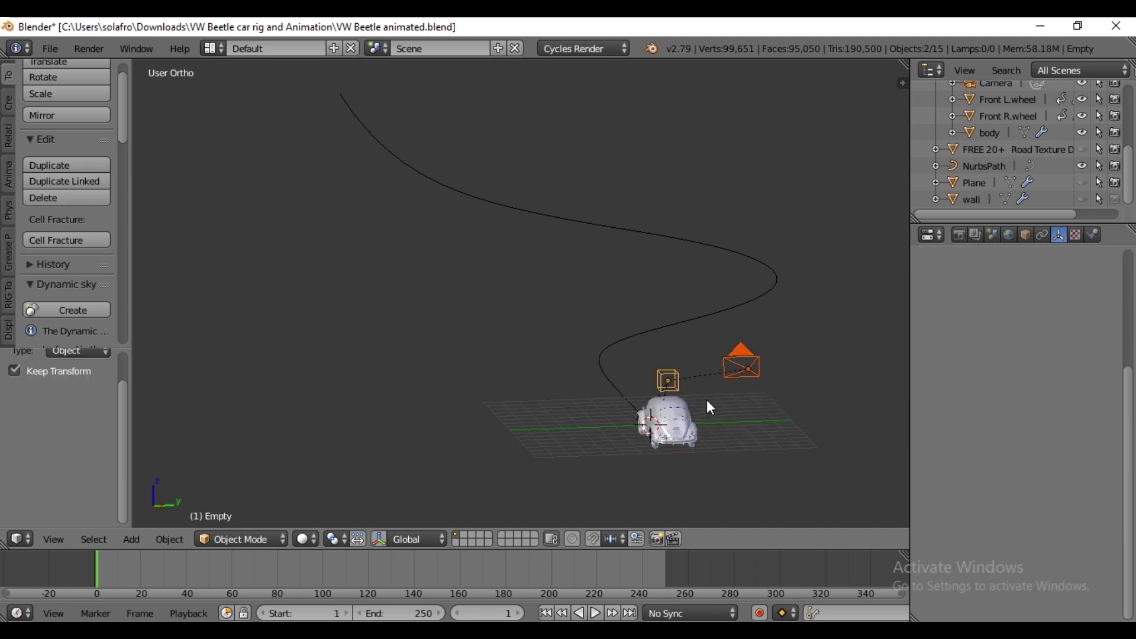
Play the animation to check the camera follows the car, then stop it.
{"action": "right_click", "coordinate": [758, 373]}
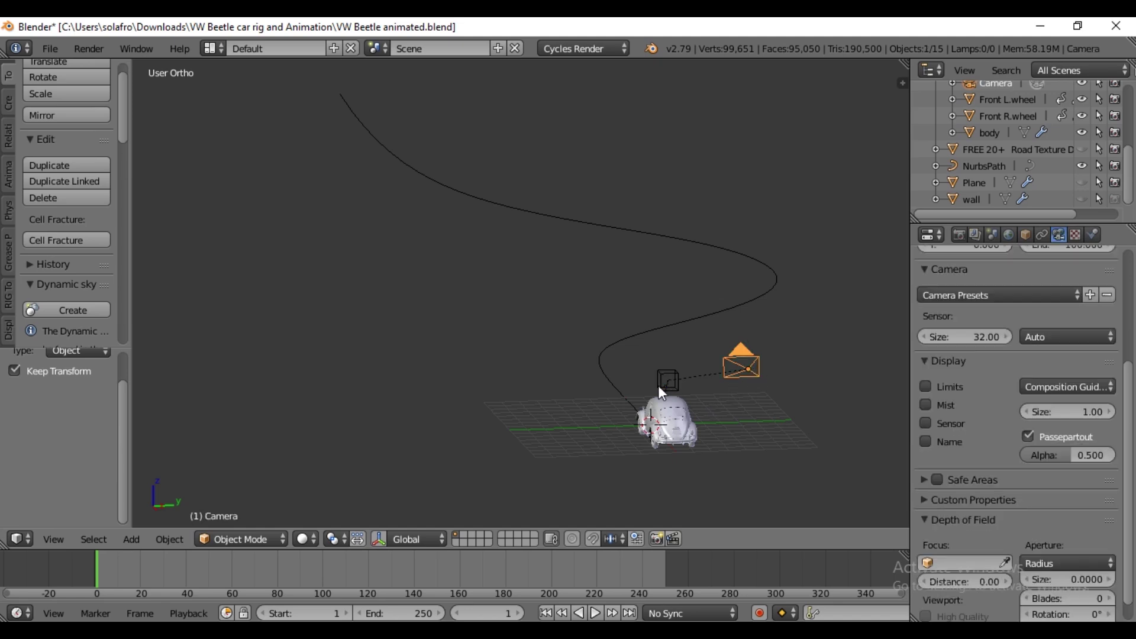
{"action": "left_click", "coordinate": [602, 617]}
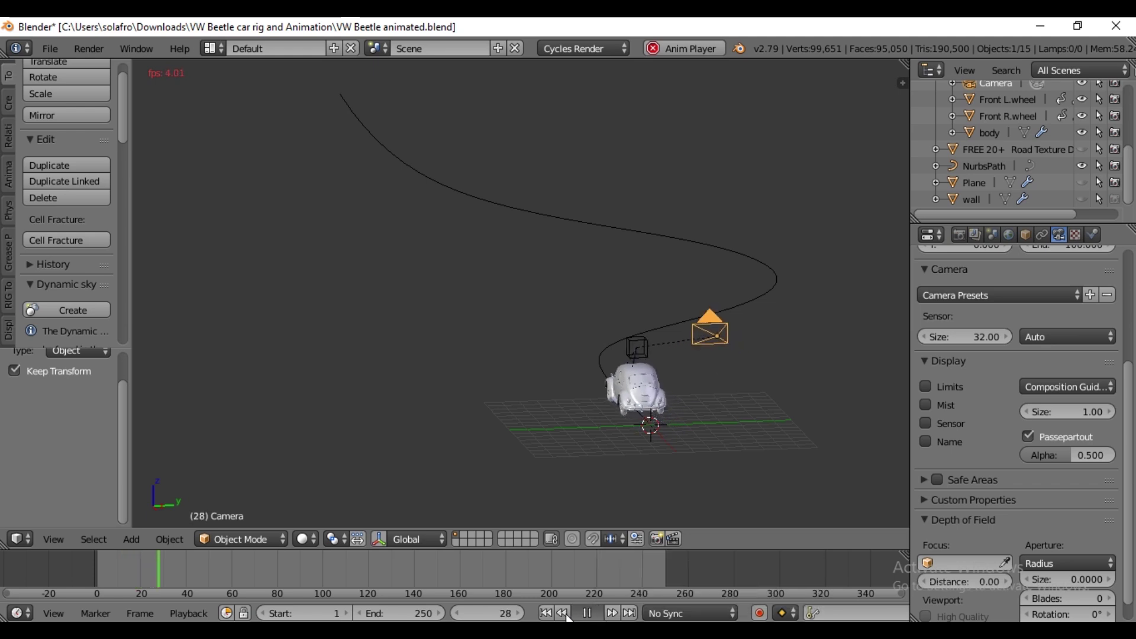
{"action": "key", "text": "Escape"}
Look through the camera and make the road plane and buildings Plane visible again.
{"action": "left_click", "coordinate": [53, 540]}
{"action": "left_click", "coordinate": [126, 484]}
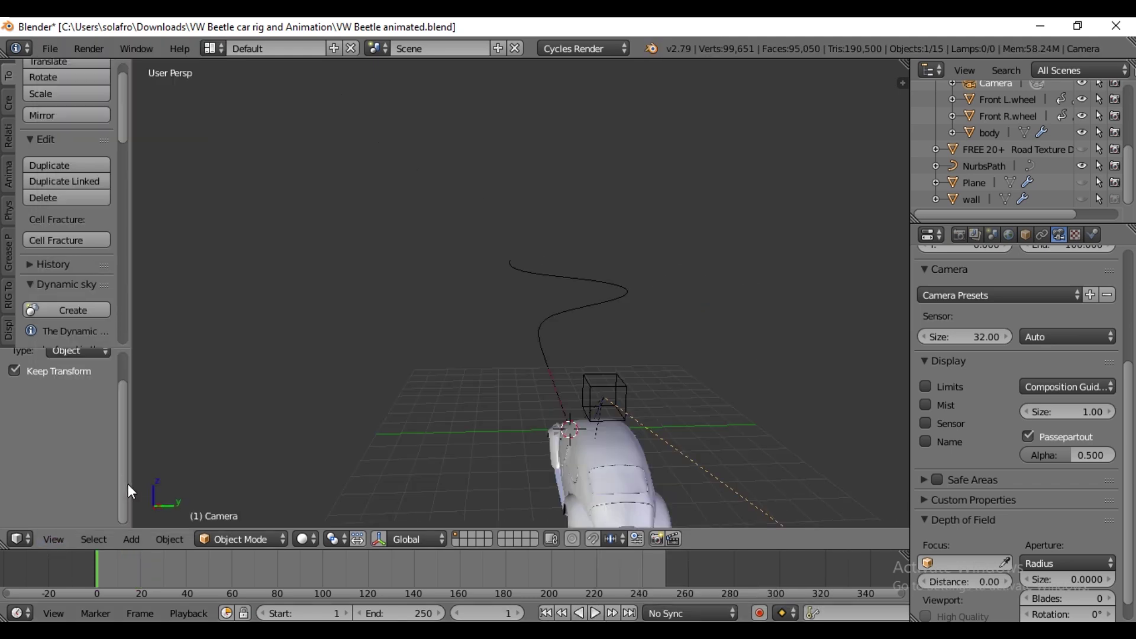
{"action": "scroll", "coordinate": [570, 410], "scroll_direction": "up", "scroll_amount": 2}
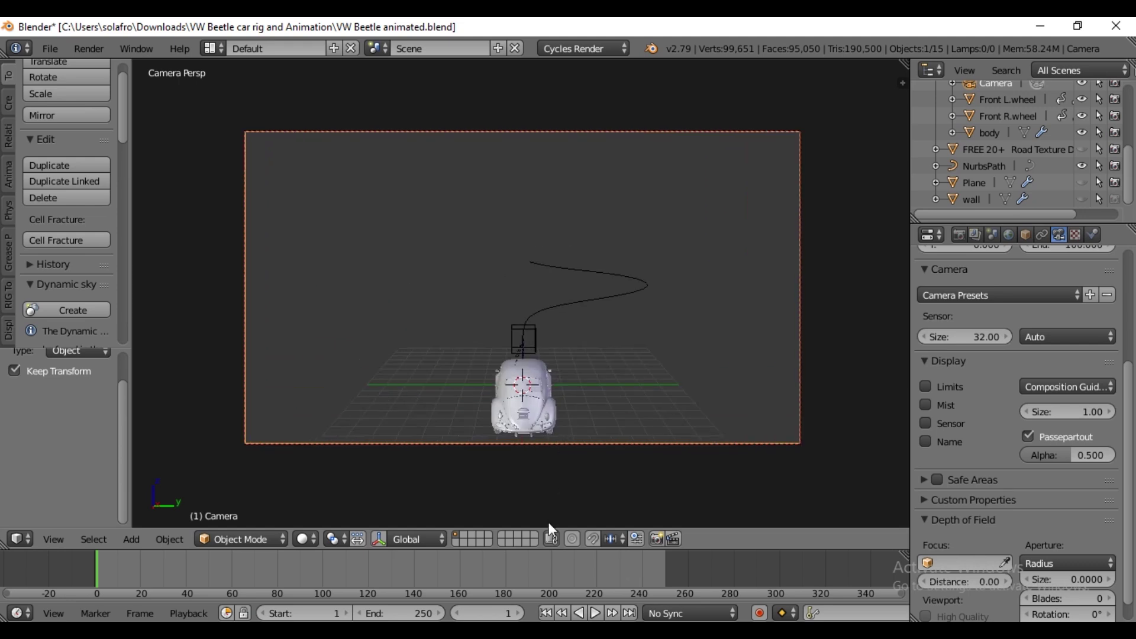
{"action": "left_click", "coordinate": [1082, 149]}
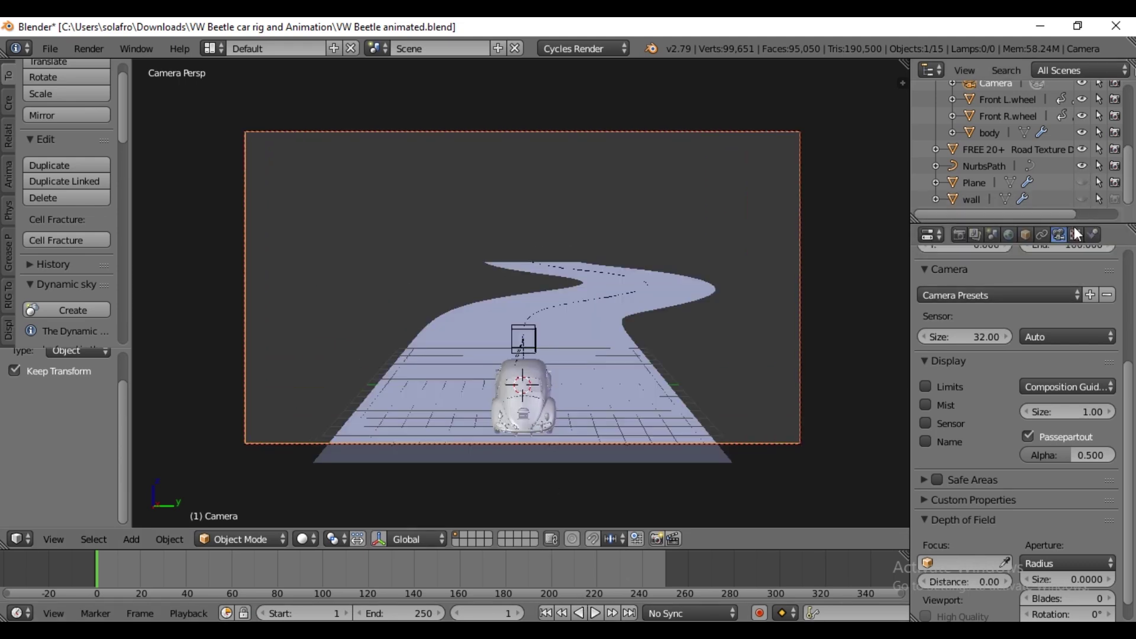
{"action": "left_click", "coordinate": [1081, 182]}
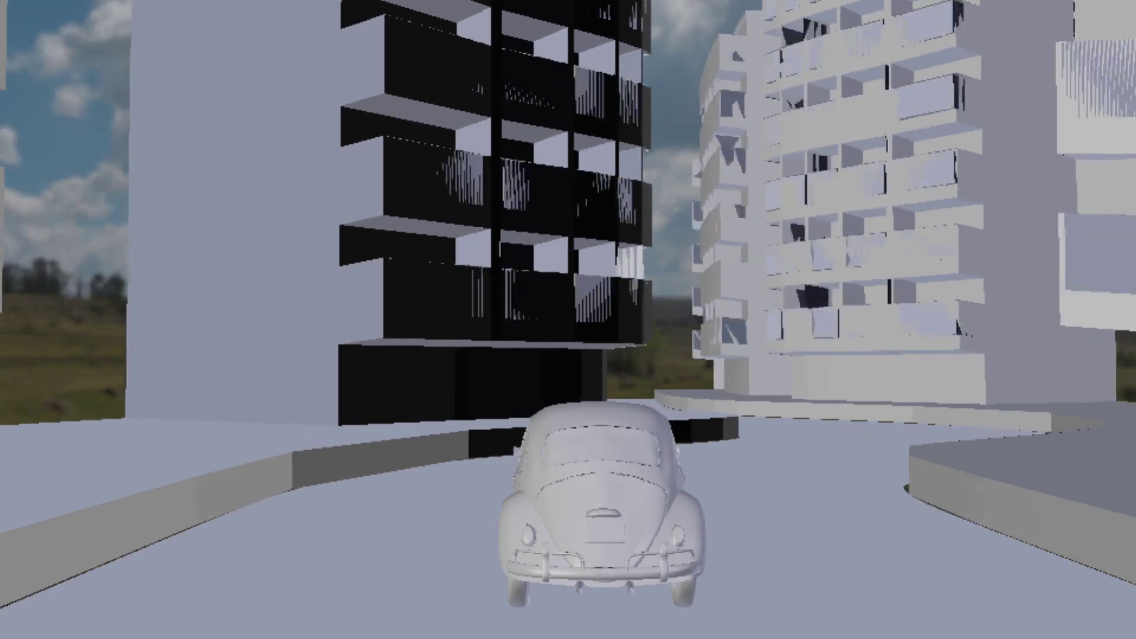